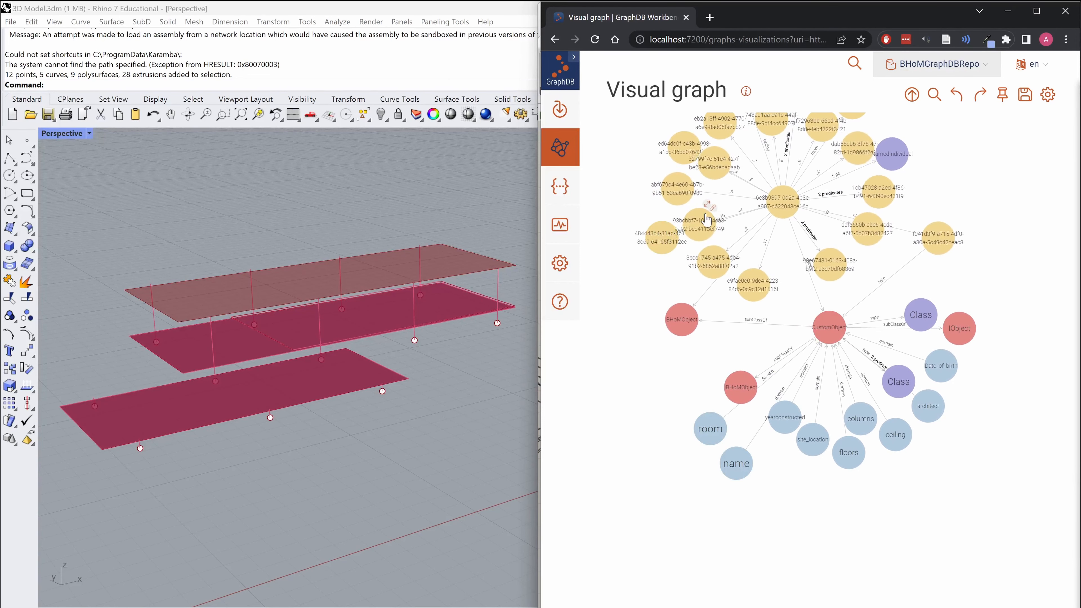
- Open the GraphDB site from the search results, review the editions comparison, and download the Windows desktop version
mouse_move(718, 257)
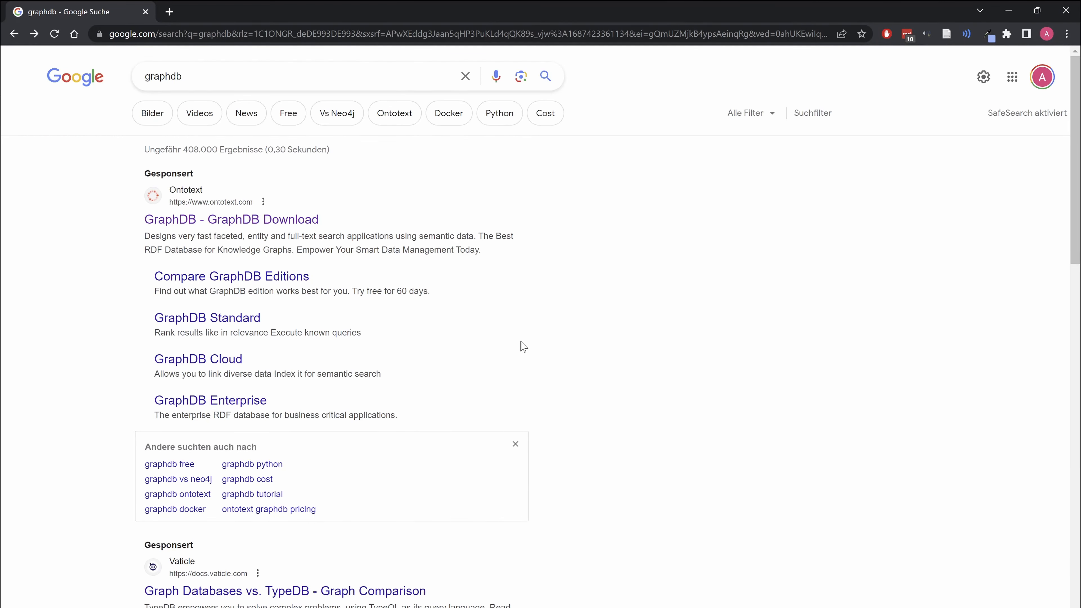
click(301, 229)
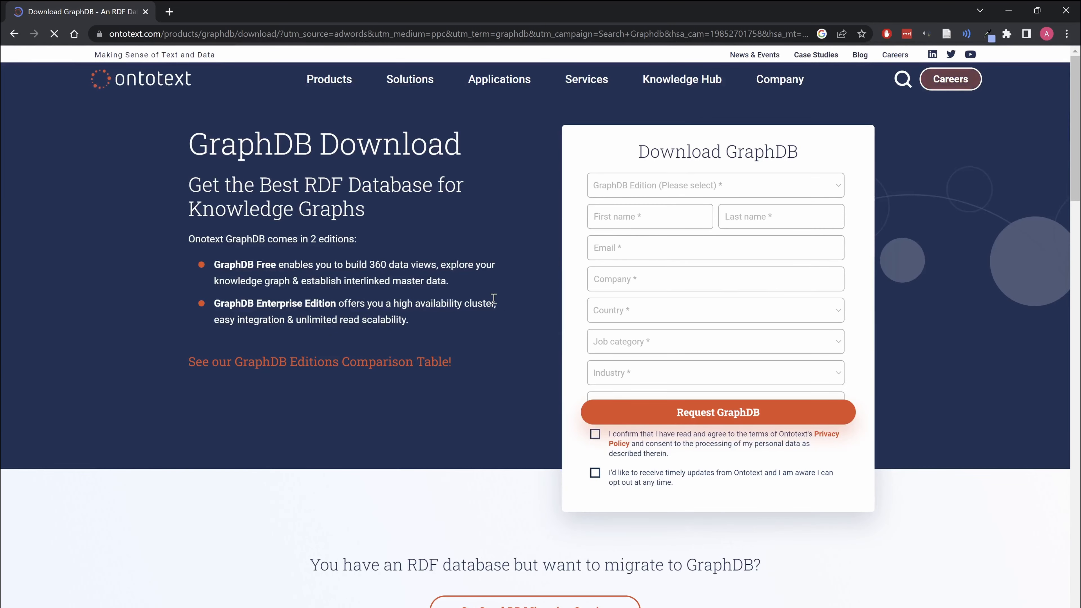
click(291, 364)
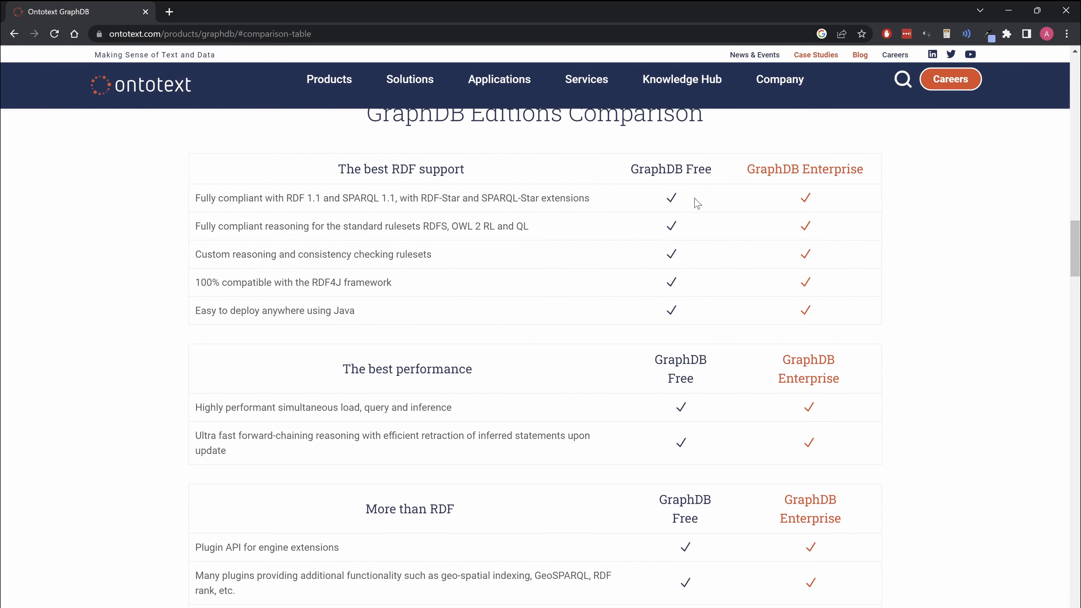
scroll(710, 251, down, 12)
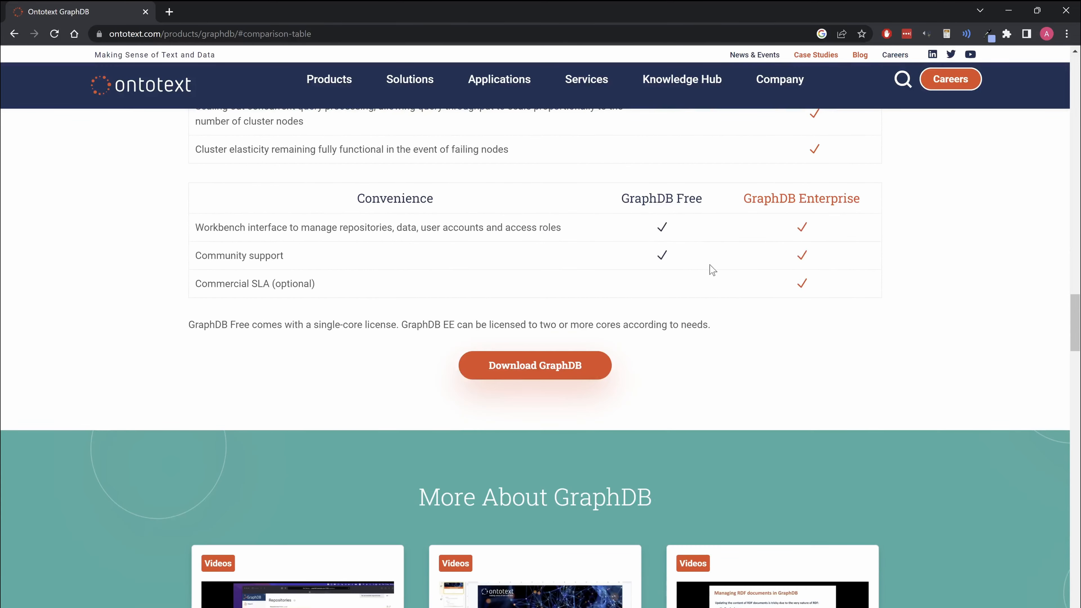
click(532, 367)
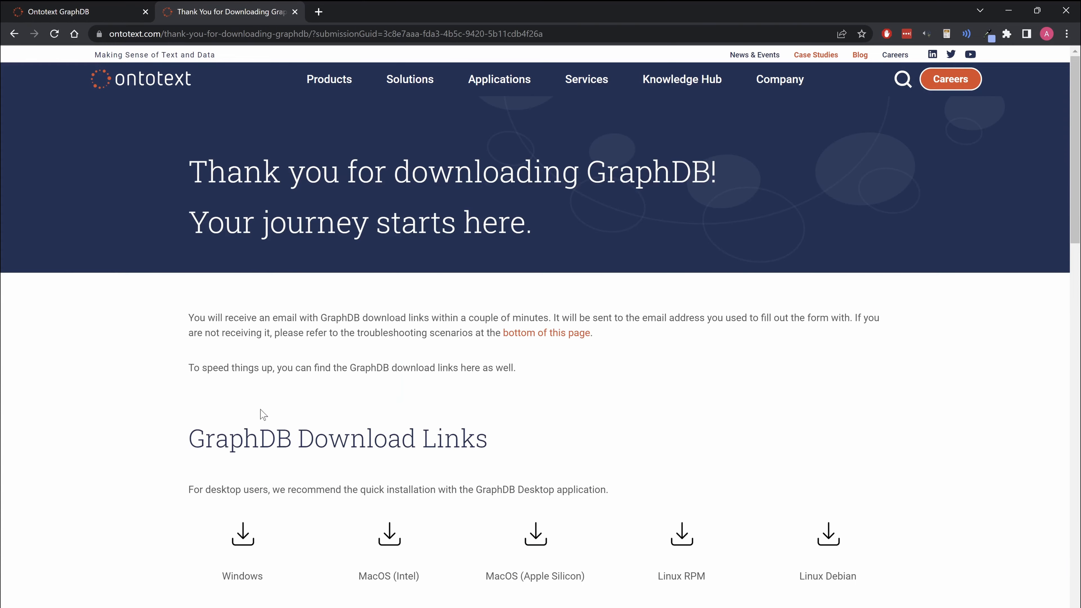
click(246, 530)
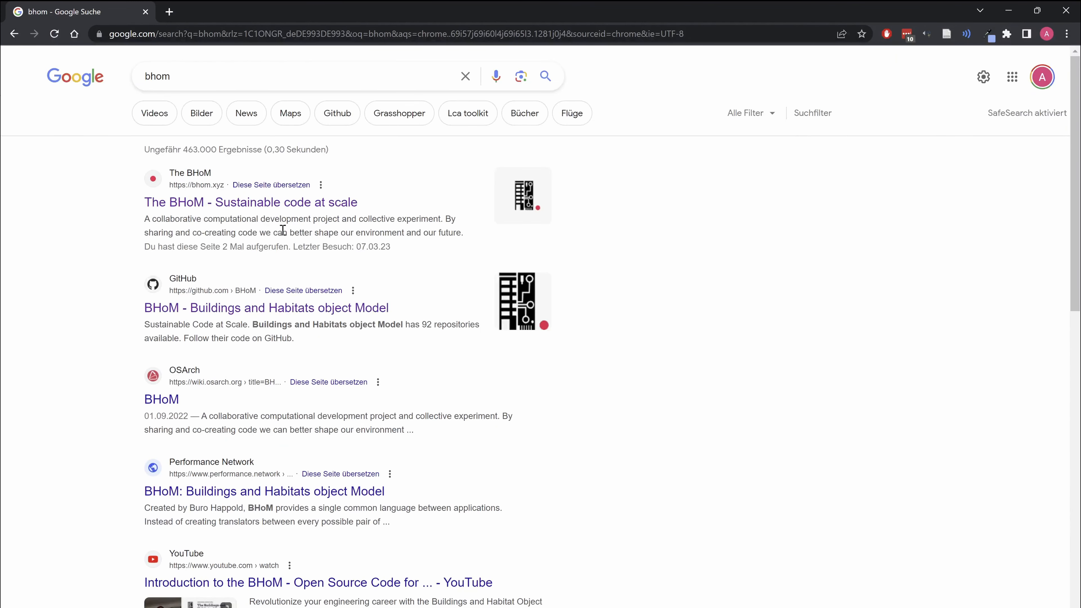
- Download the BHoM 6.1.β.0 installer from bhom.xyz and run it despite the Windows SmartScreen block
click(251, 208)
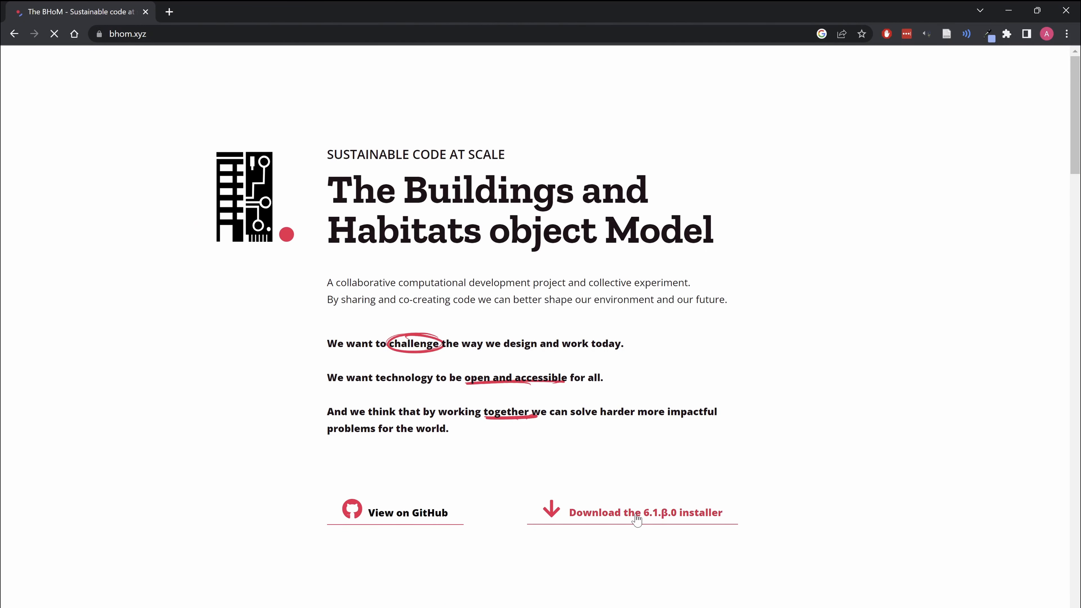
click(553, 516)
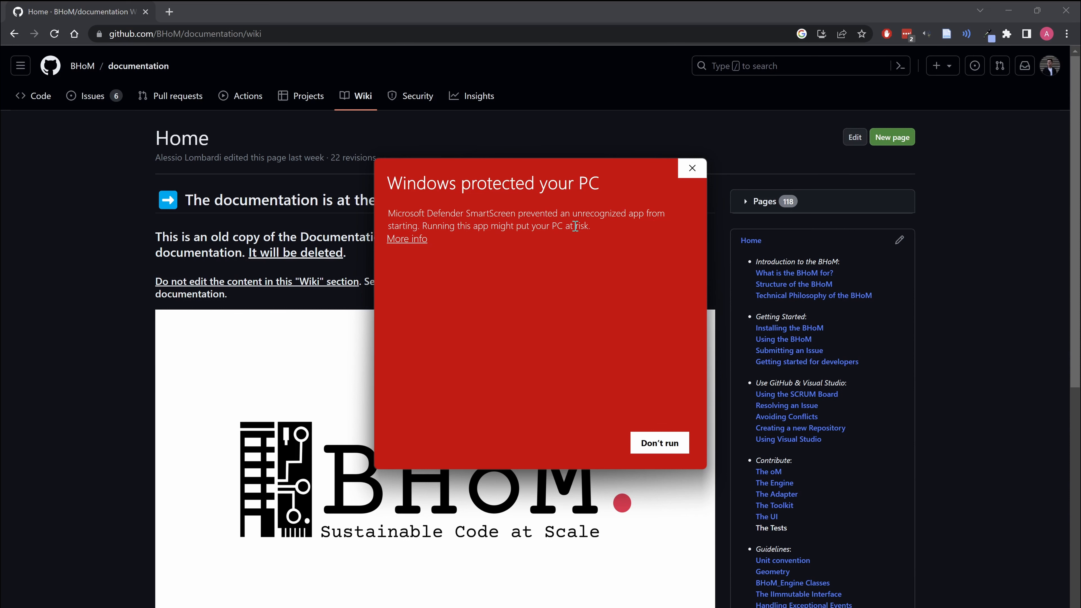
click(406, 239)
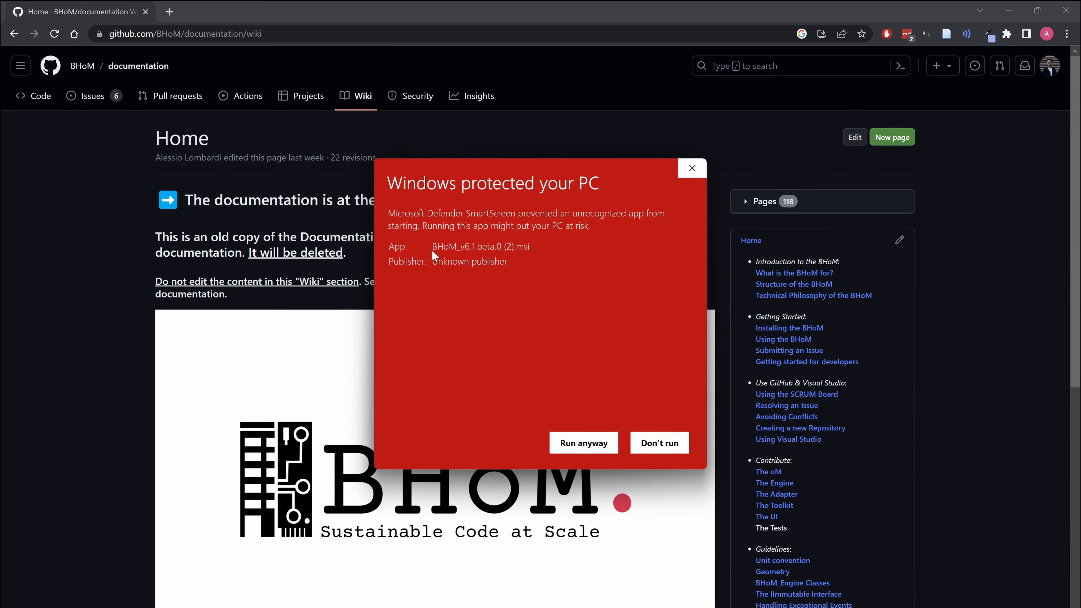
click(587, 443)
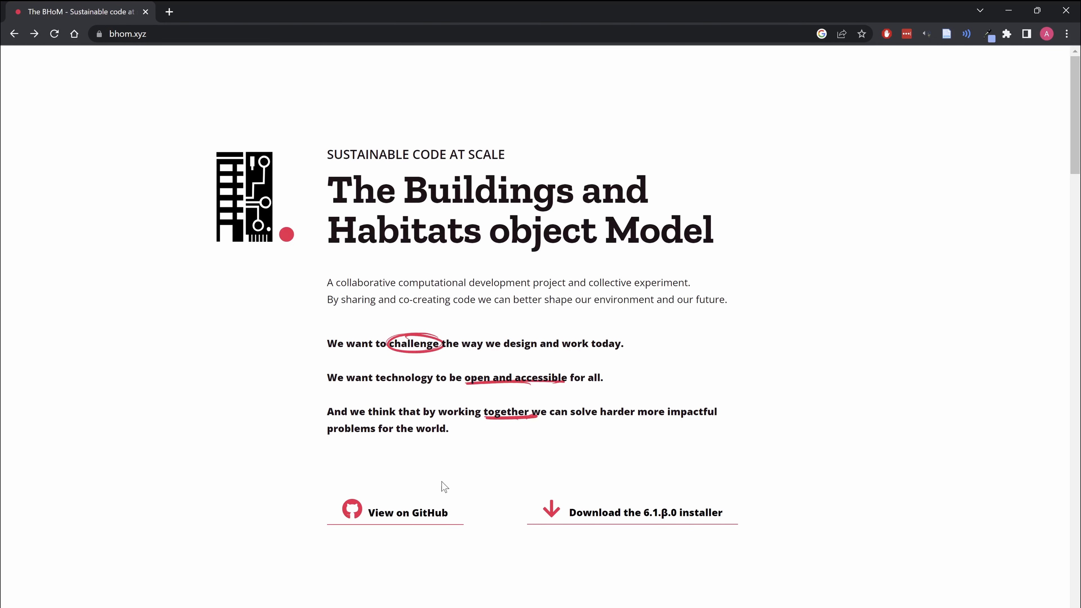
- Open BHoM's GitHub organization from bhom.xyz, search its repositories for RDF, and open RDF_Prototypes
click(394, 516)
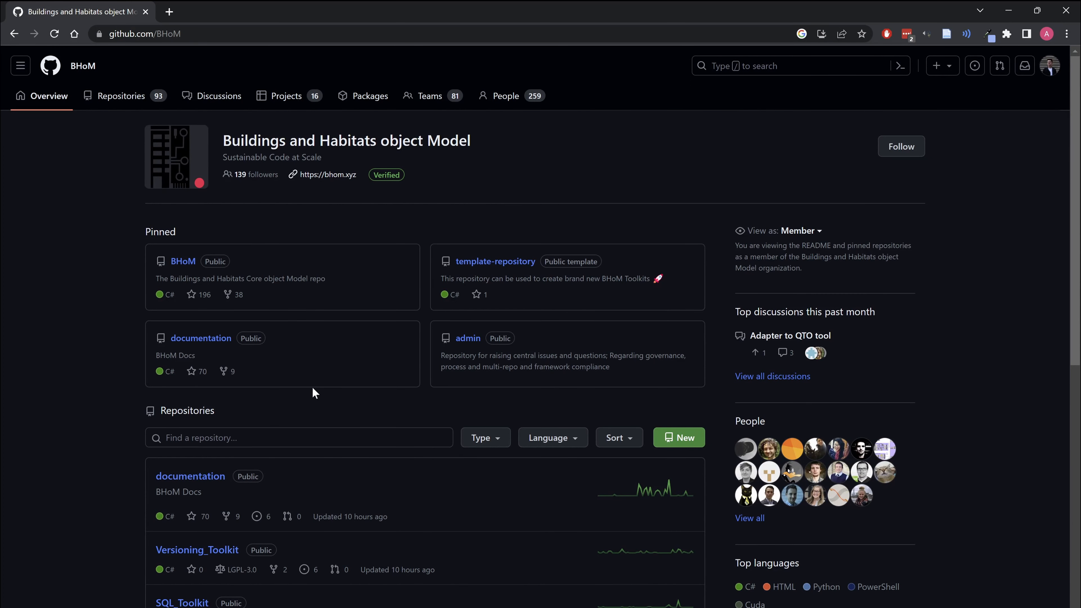
scroll(314, 375, down, 3)
click(313, 307)
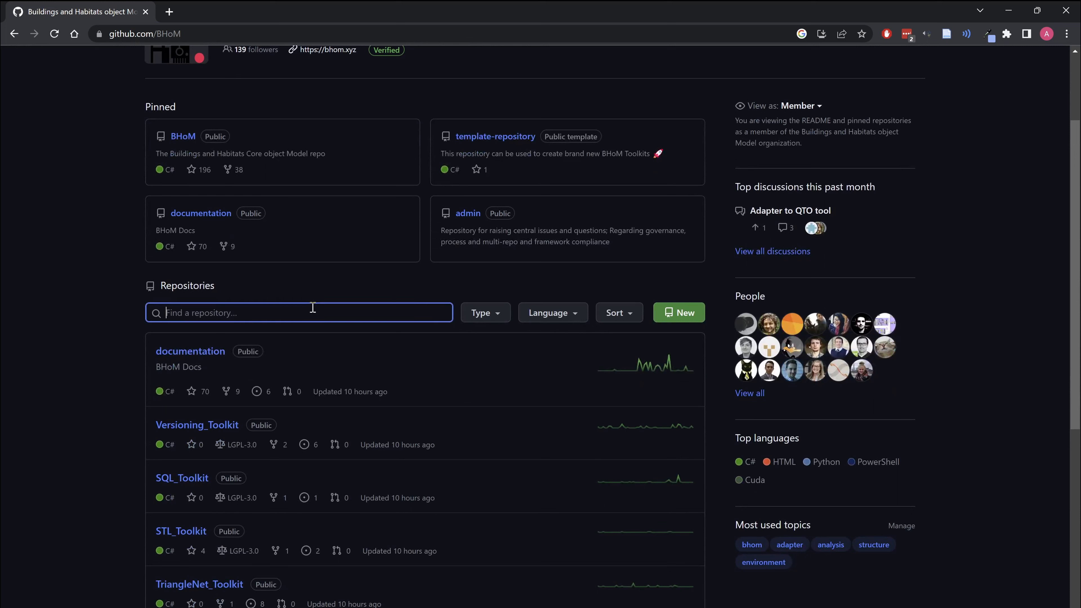
text(RDF)
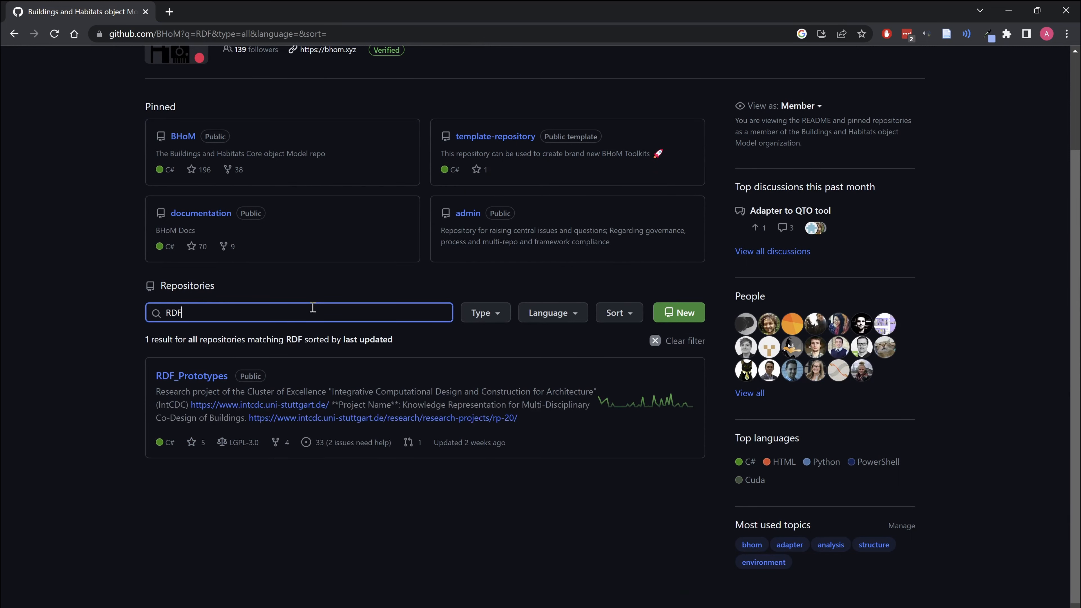
click(196, 378)
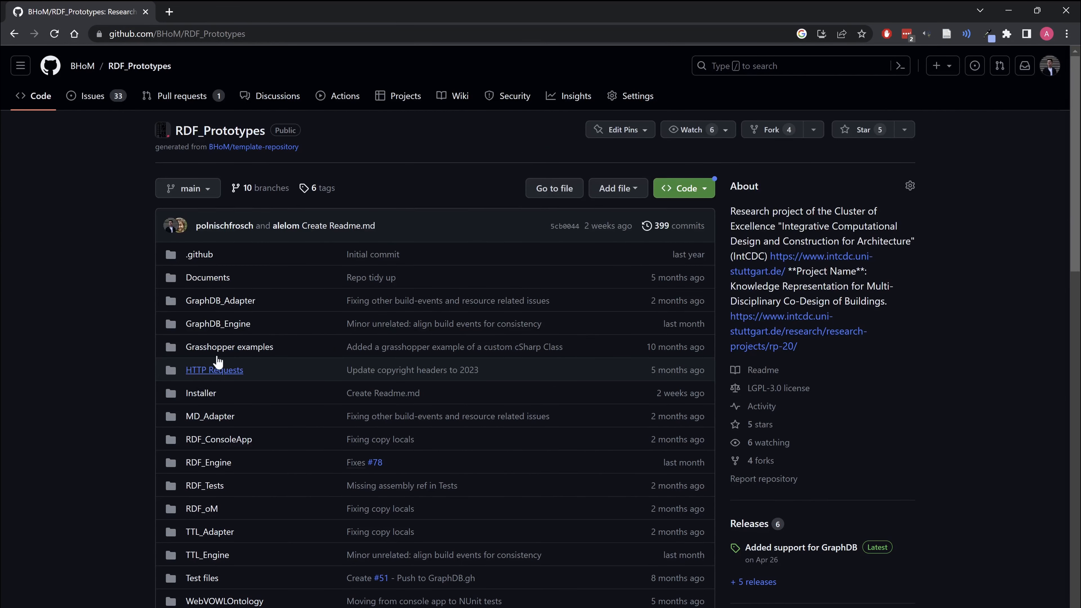
- Follow the RDF_Prototypes wiki's installation instructions to the release page and download OnlineInstaller.zip from the latest release
click(448, 99)
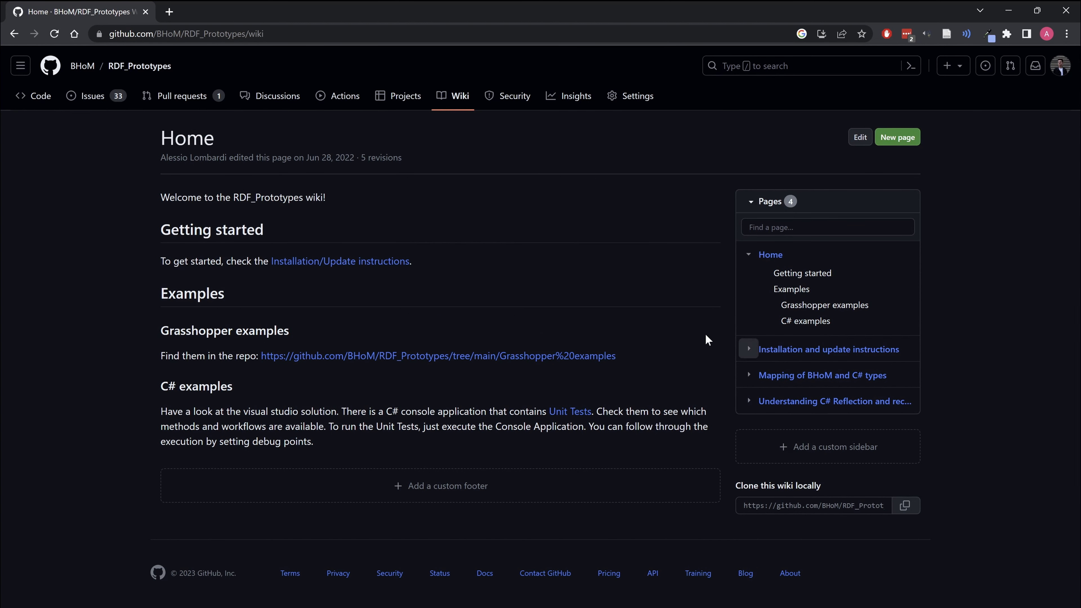
click(336, 262)
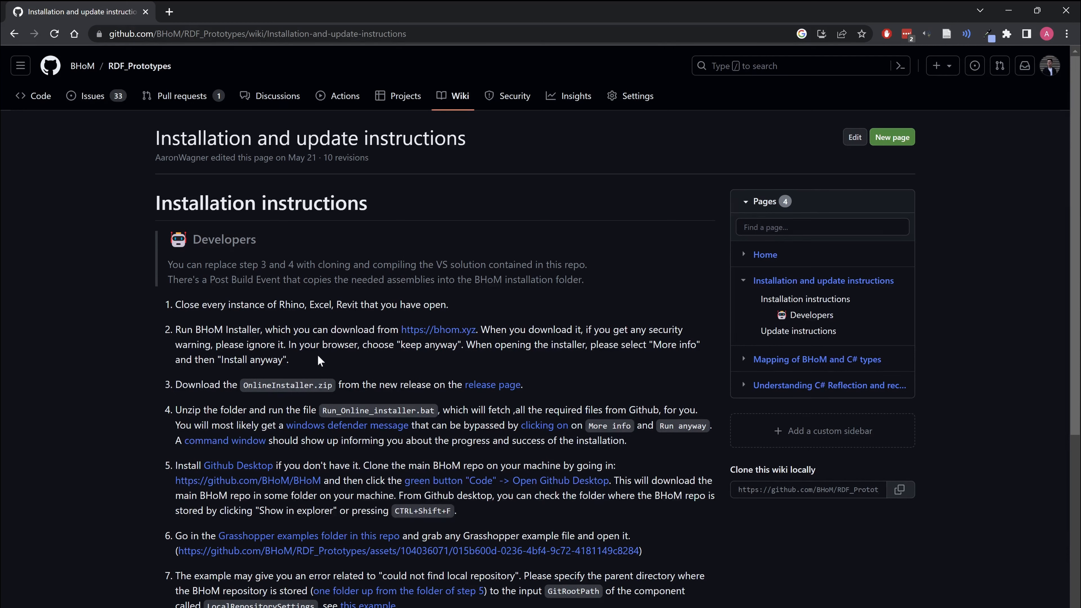
middle_click(493, 385)
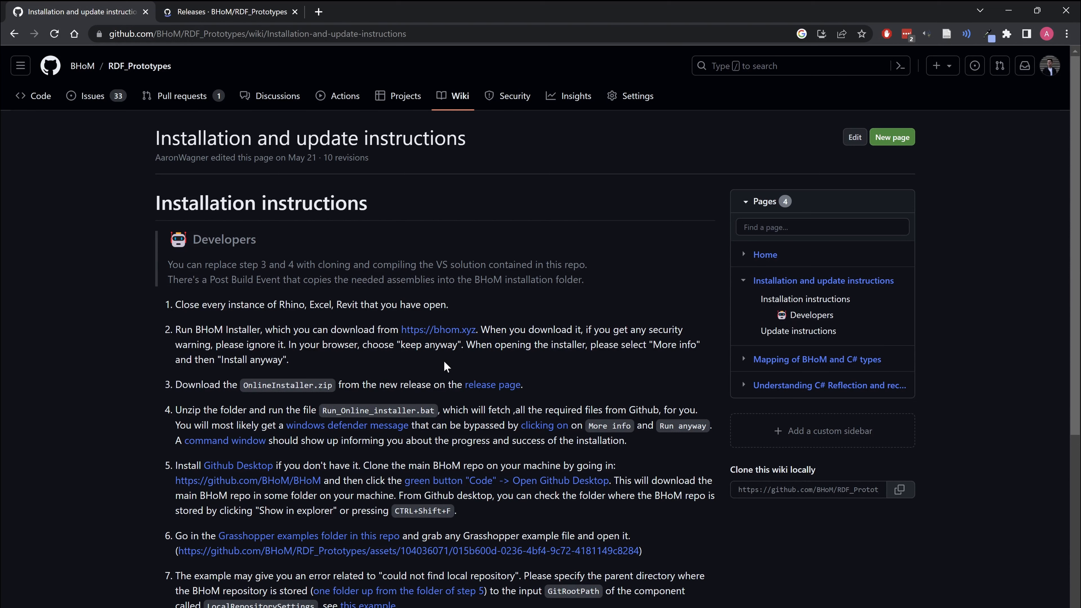
click(261, 12)
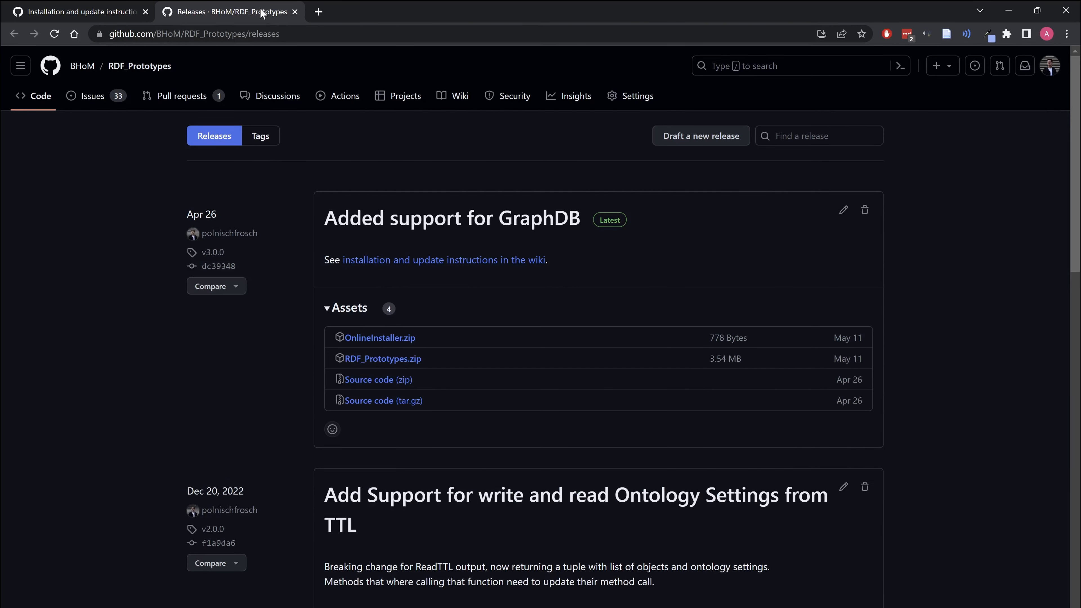
click(398, 338)
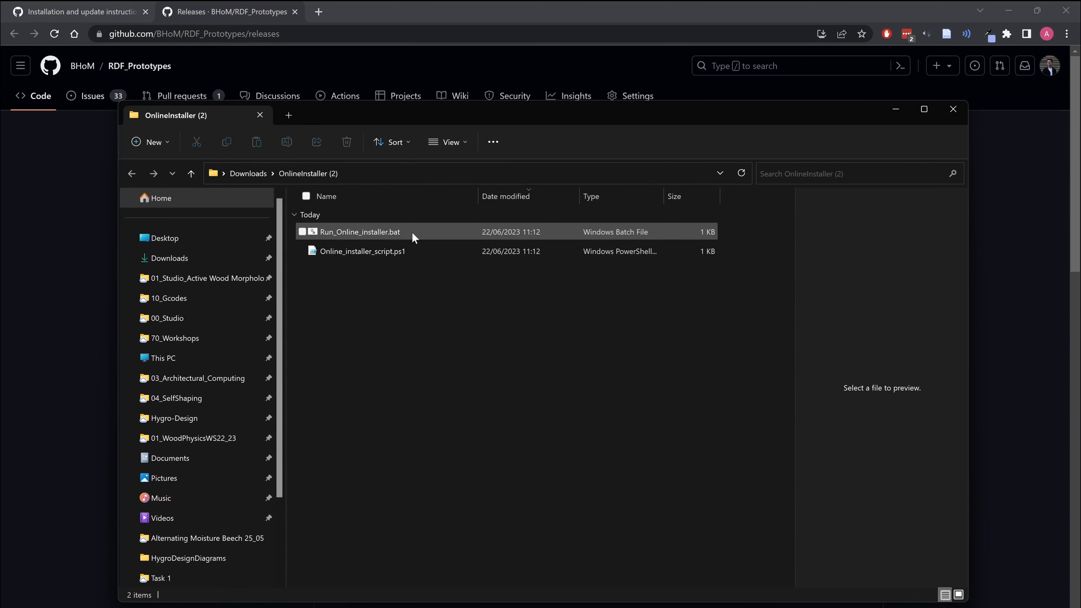
- Run Run_Online_installer.bat despite the SmartScreen block, and close its console and the folder when it finishes
double_click(412, 231)
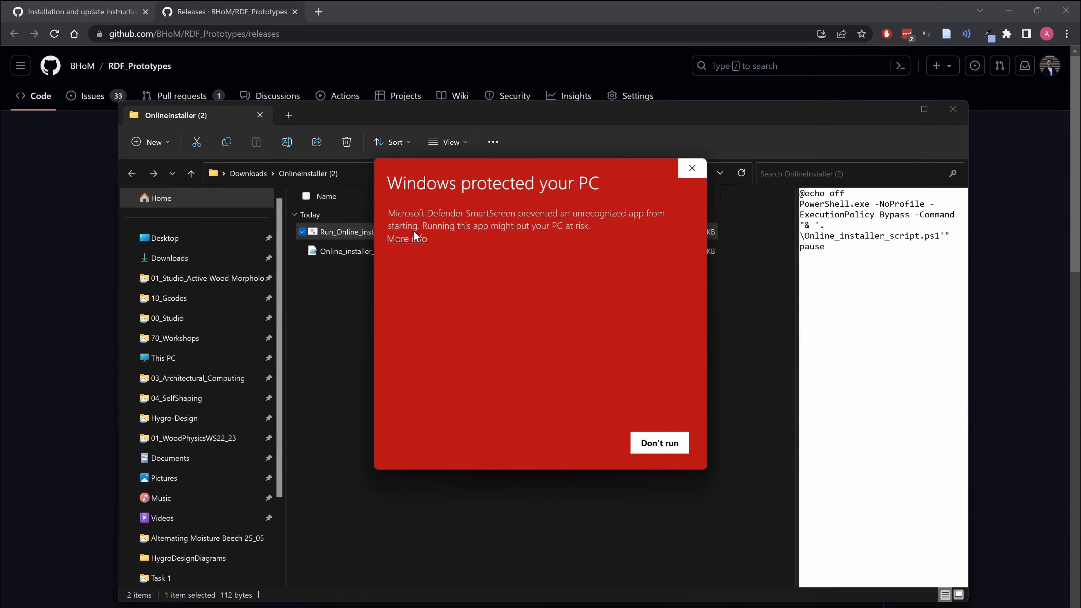
click(419, 240)
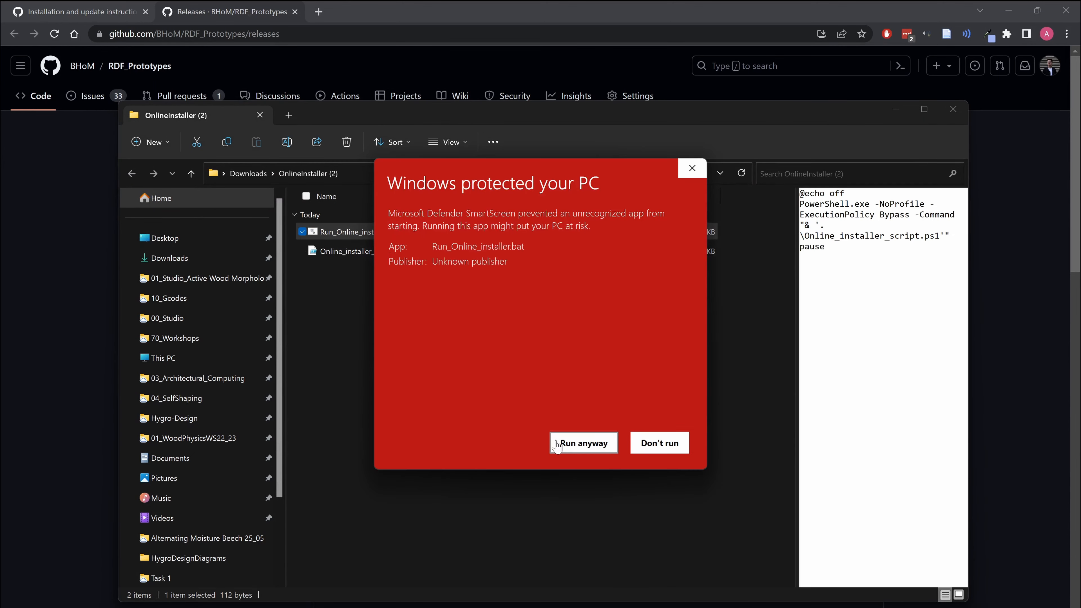
click(584, 443)
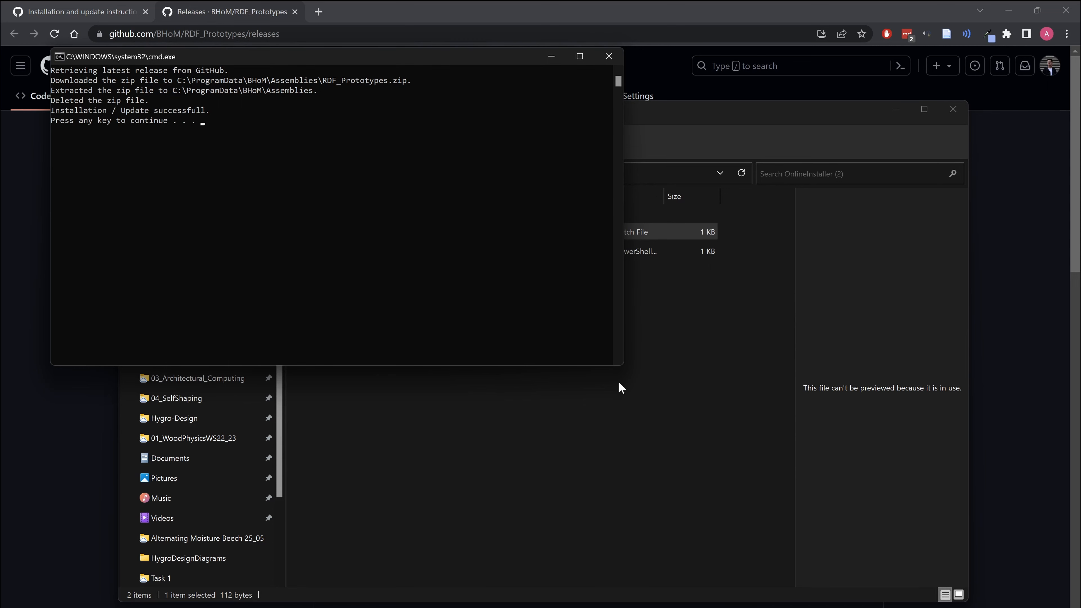
key(Return)
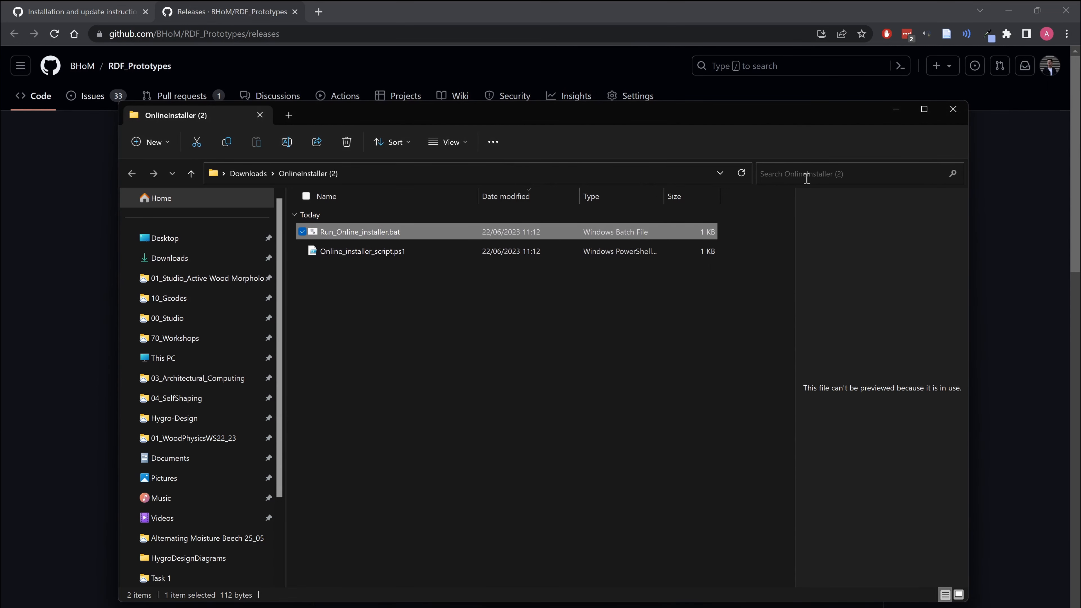
click(950, 114)
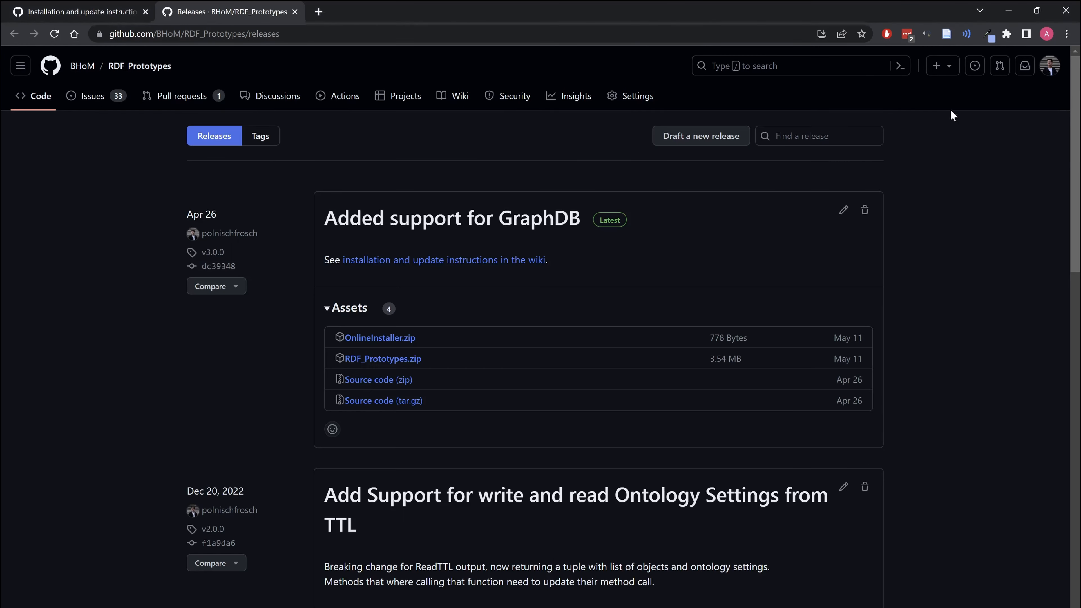
- Return to the wiki's installation and update instructions and read the remaining steps
click(100, 9)
scroll(135, 298, down, 4)
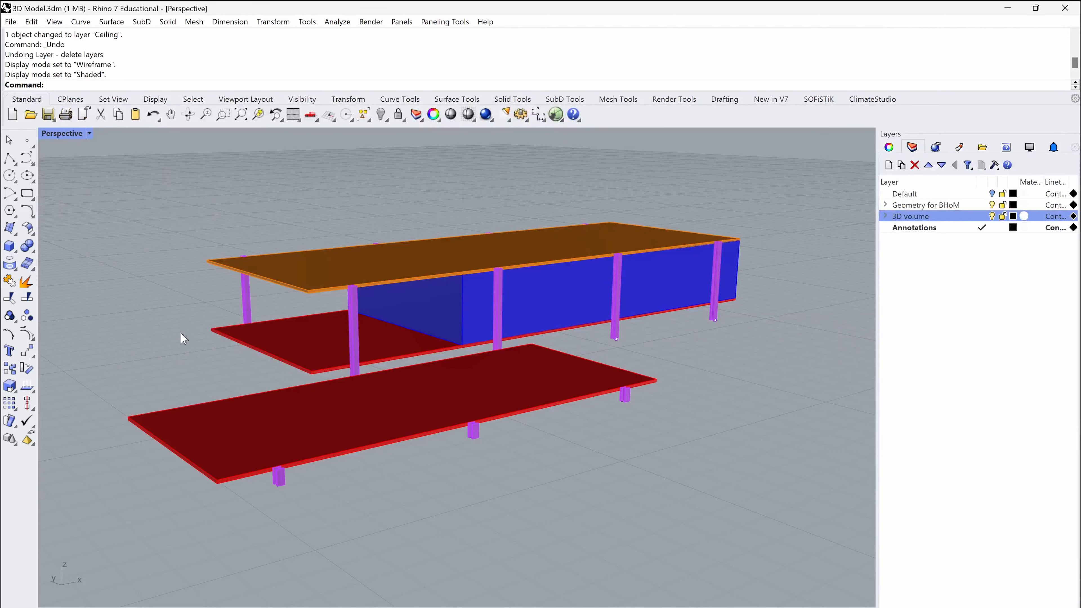
- Switch to Rhino with Grasshopper alongside, frame the building model, and set the Perspective viewport to Wireframe display
right_drag(183, 339, 561, 346)
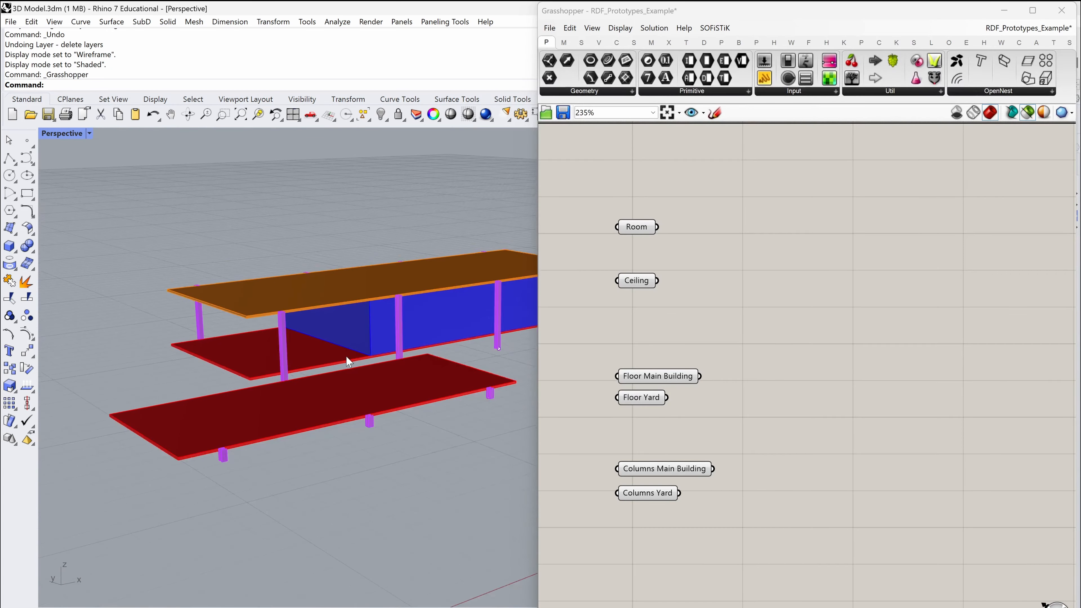
shift+right_drag(346, 356, 311, 369)
scroll(303, 357, down, 2)
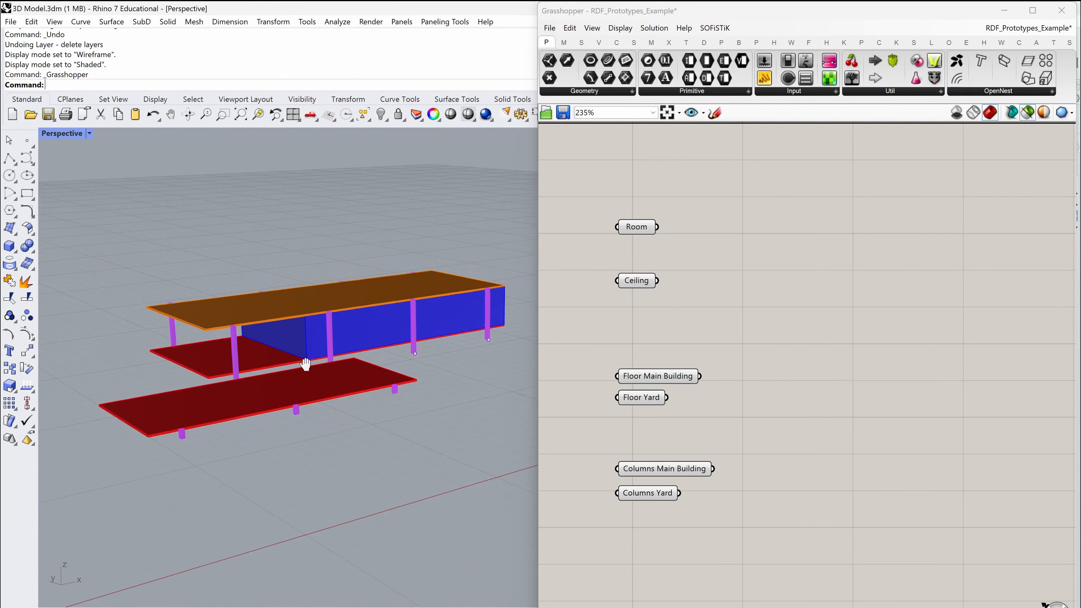
click(89, 133)
click(86, 183)
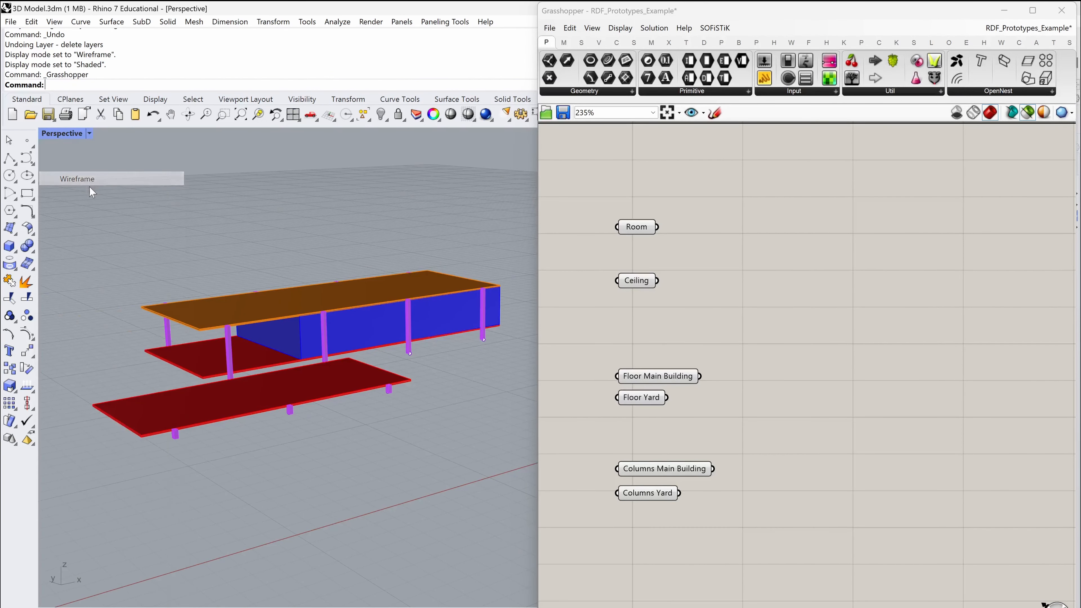
- Highlight the geometry referenced by all six Grasshopper parameters, and that of the Room parameter alone
drag(761, 534, 596, 191)
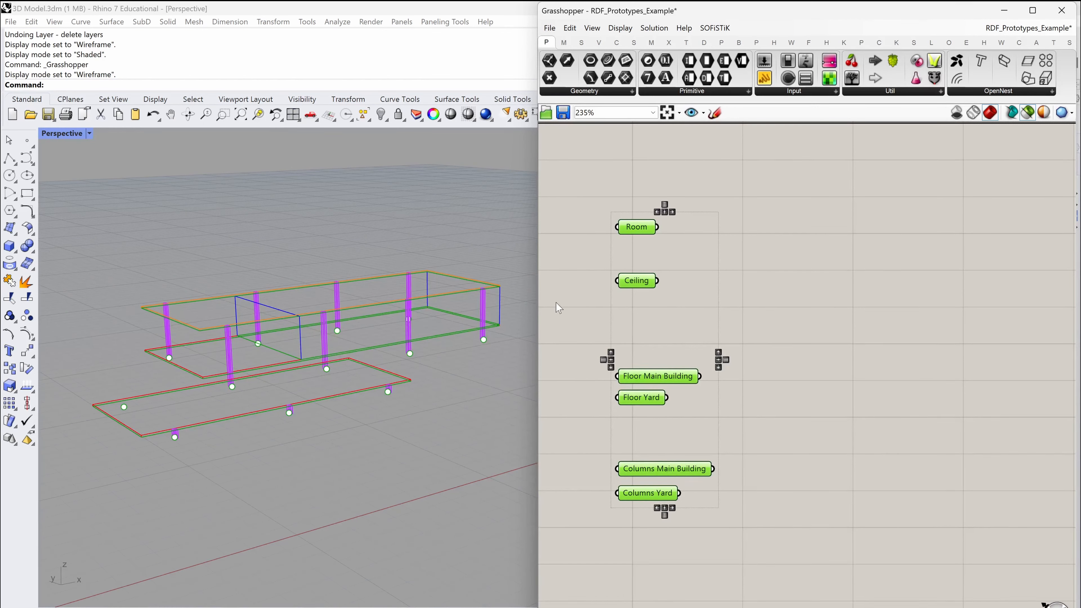
click(722, 266)
click(637, 227)
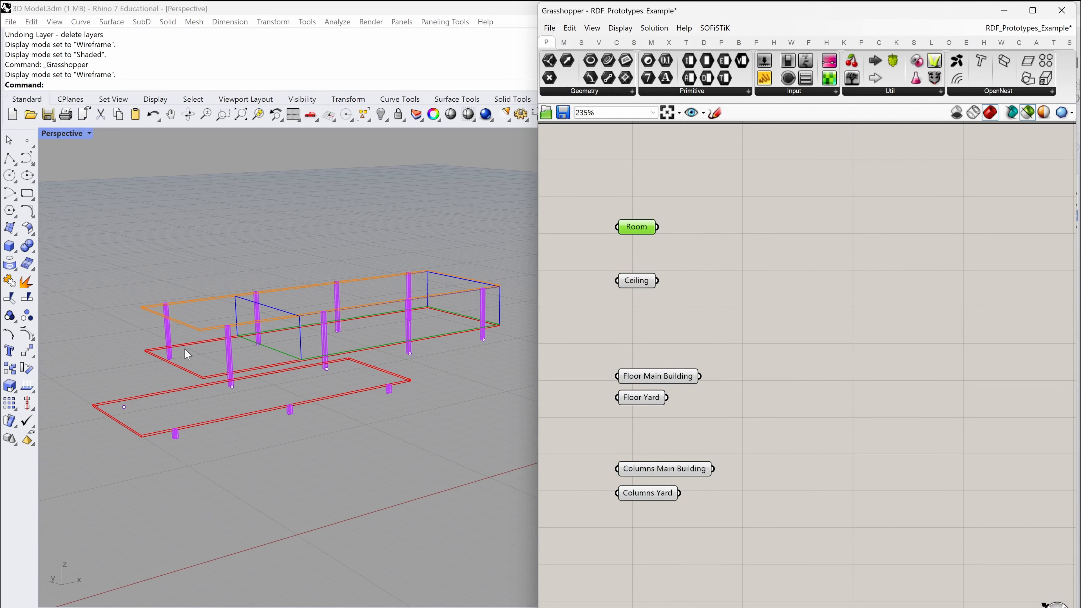
- Set the Perspective viewport to Shaded display for a closer view of the building
scroll(158, 376, up, 3)
click(87, 133)
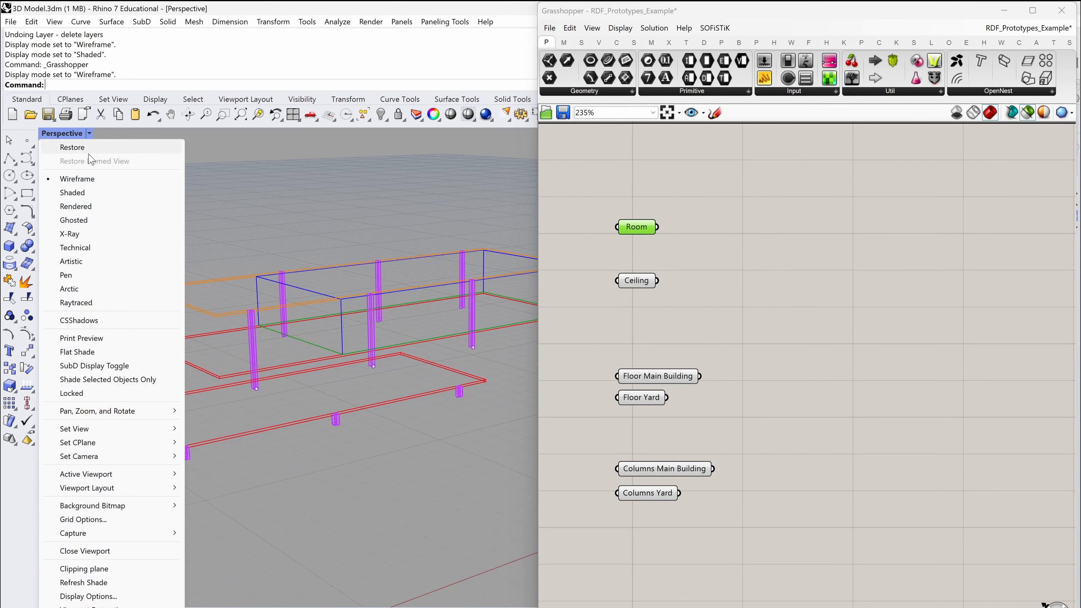
click(75, 192)
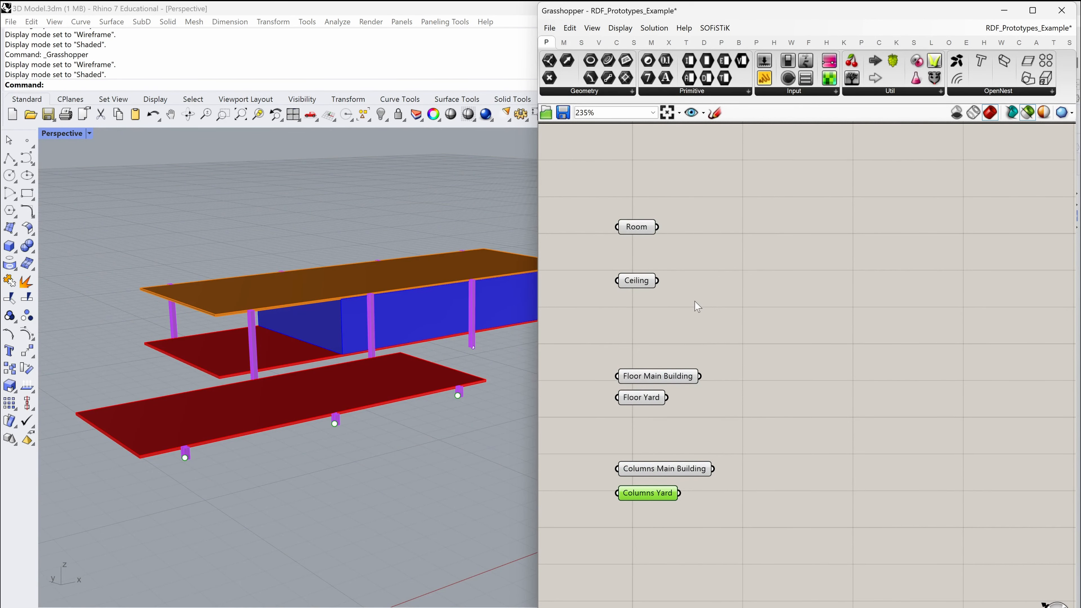
- Inspect the geometry referenced by the Room parameter with the Perspective viewport in Wireframe display, and clear the selection
click(640, 228)
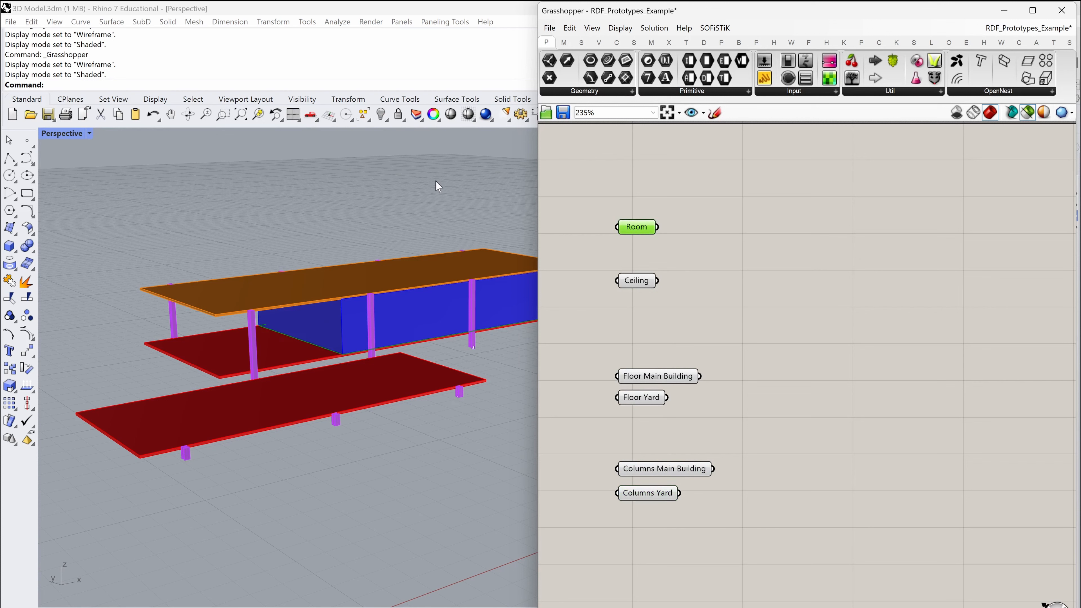
click(80, 136)
click(85, 178)
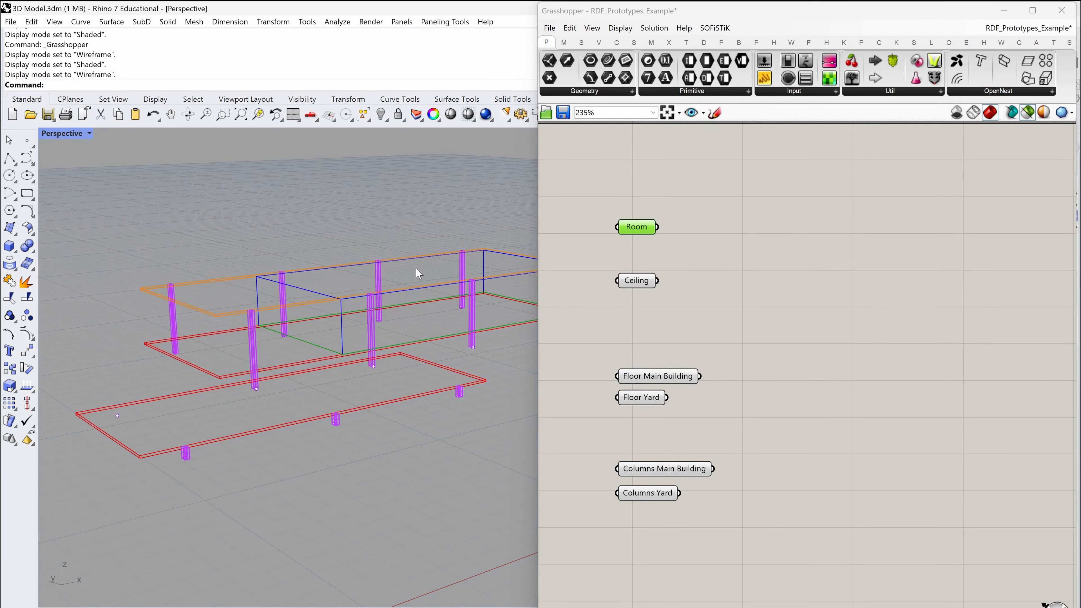
click(791, 317)
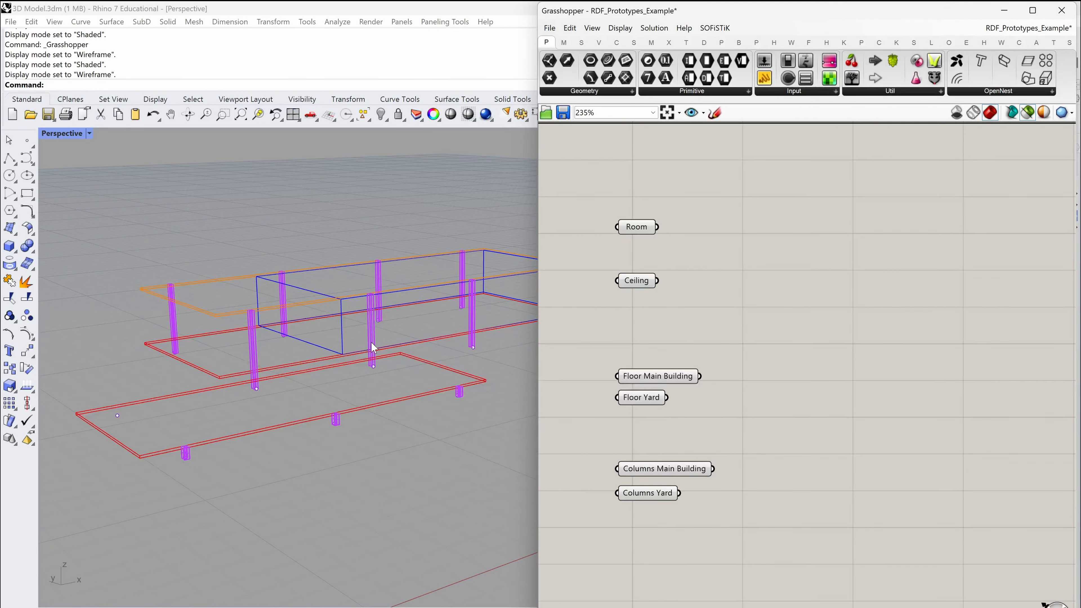
- Add the BHoM Architecture Room component with Perimeter, Location and Name inputs, and place it beside the Room parameter
ctrl+right_drag(371, 343, 357, 362)
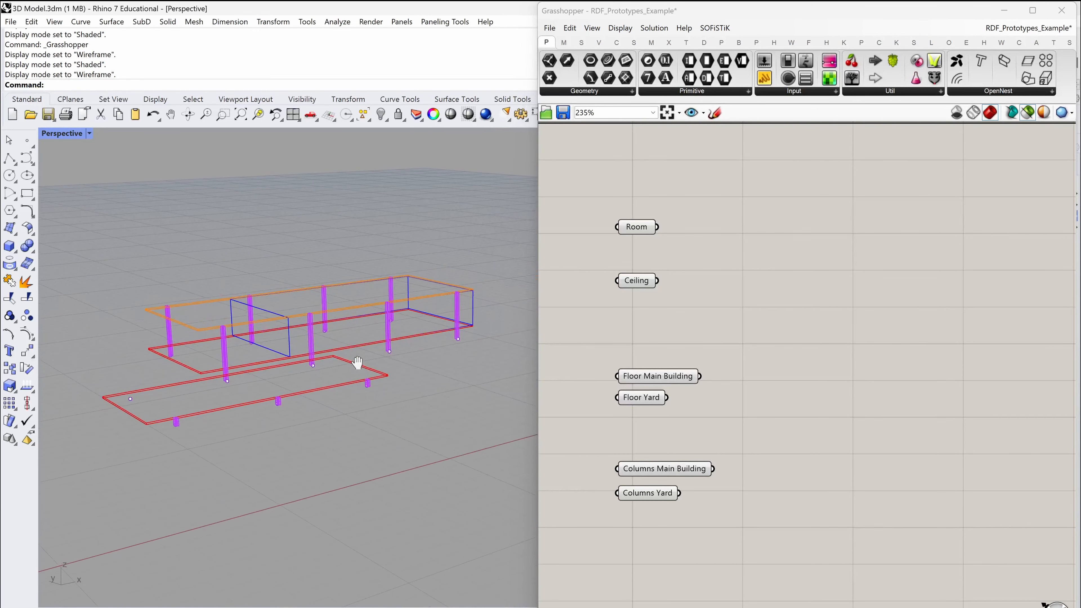
double_click(823, 235)
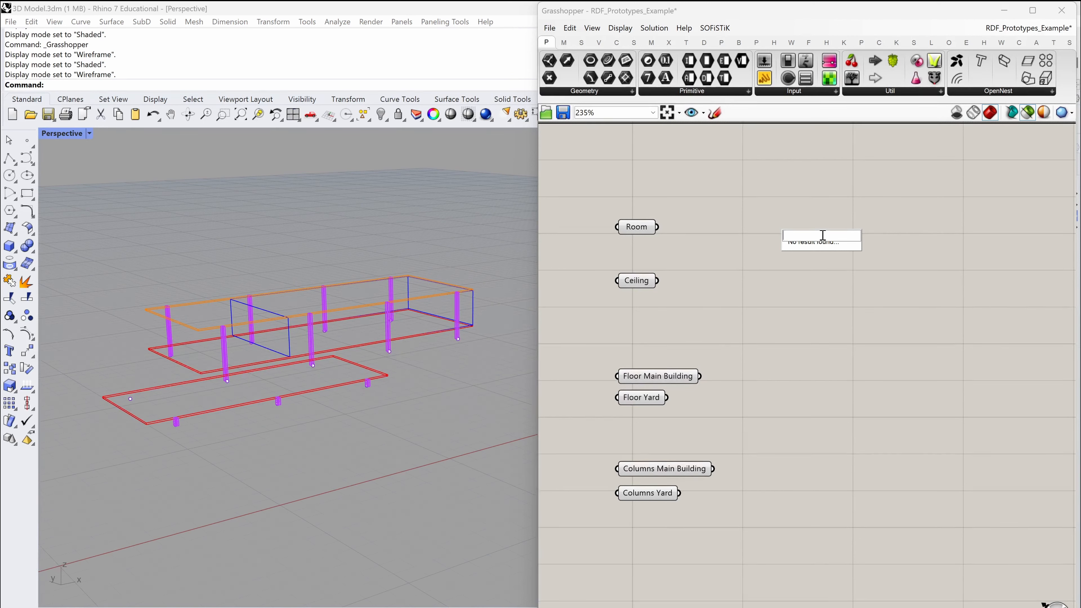
text(room)
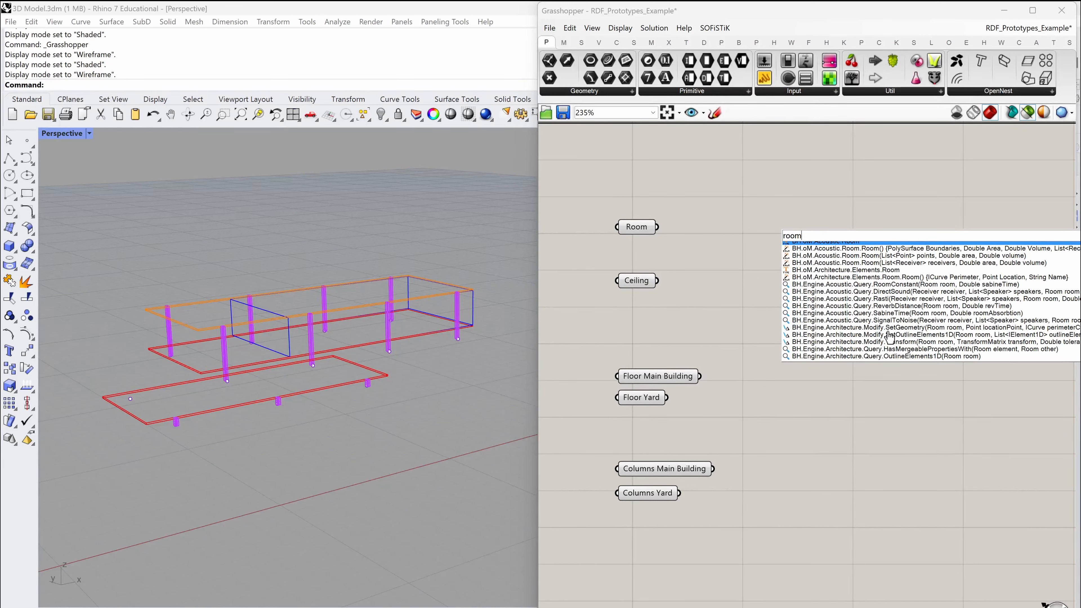
key(Down)
key(Down)
key(Down)
key(Down)
key(Down)
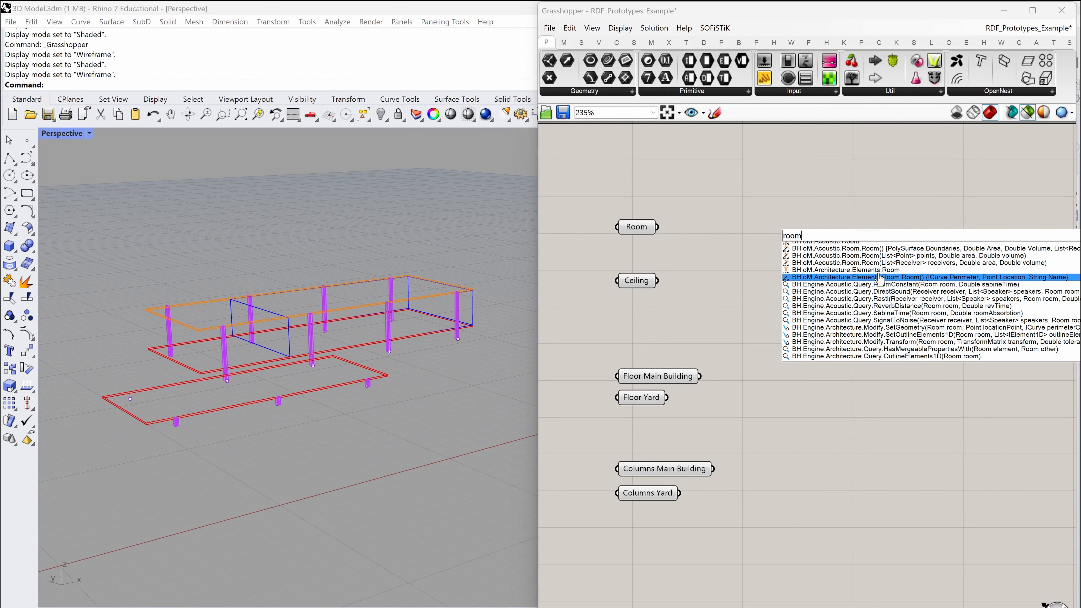
click(893, 278)
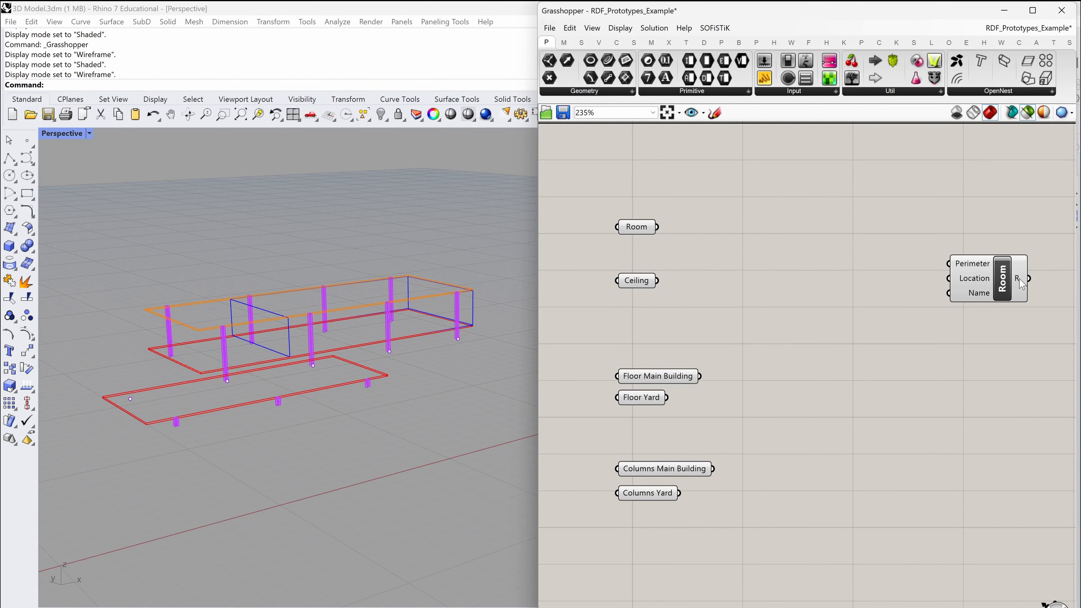
drag(973, 268, 753, 230)
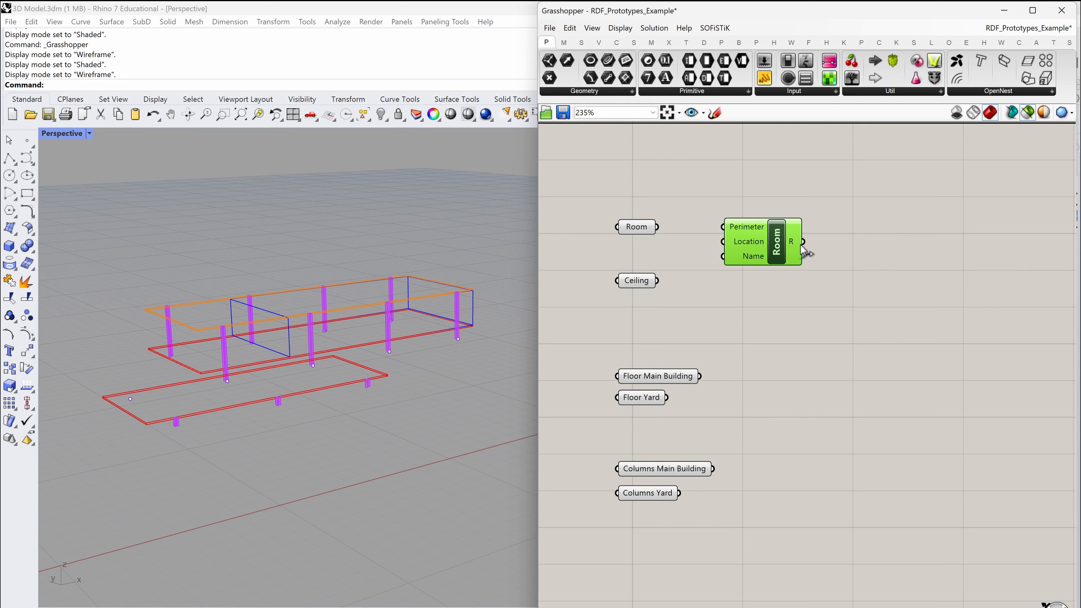
- Check the Room parameter's geometry in the model, then connect it to the Room component's Perimeter input and space the component farther away
click(641, 228)
scroll(294, 337, up, 5)
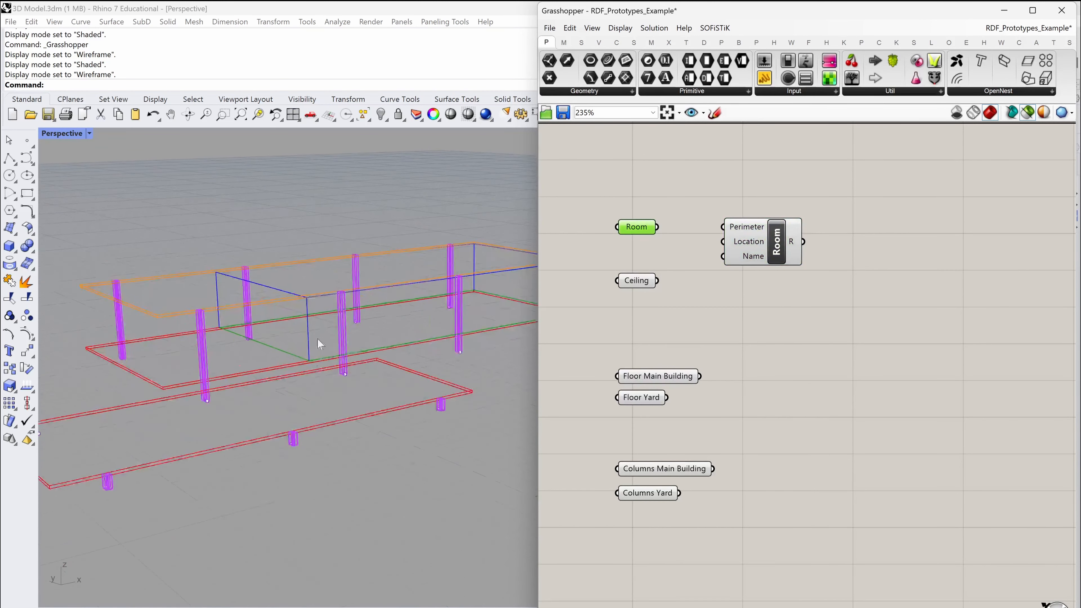
scroll(227, 355, down, 6)
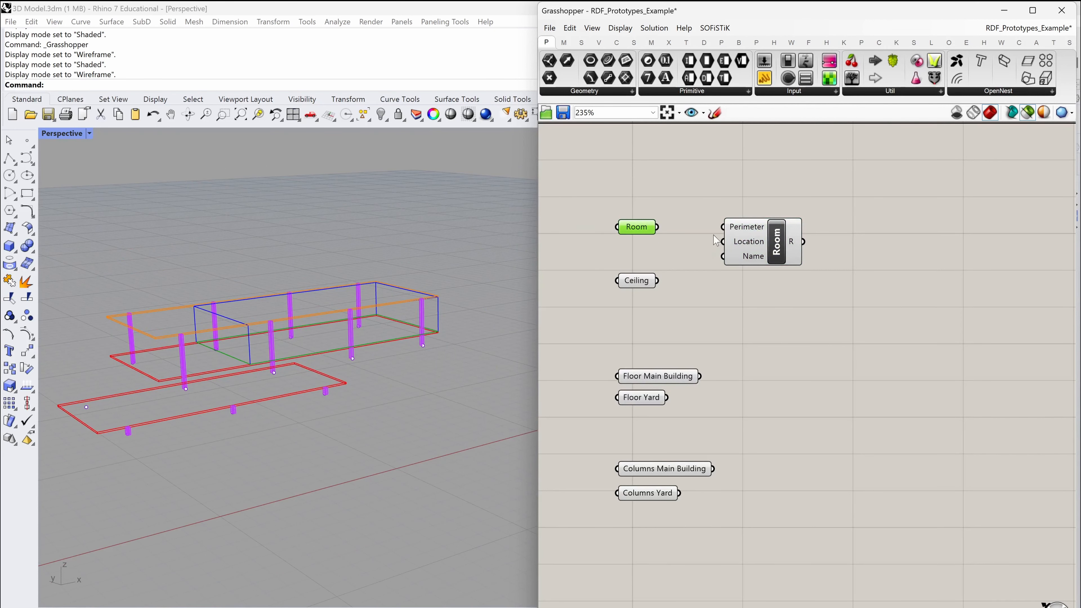
drag(658, 227, 826, 242)
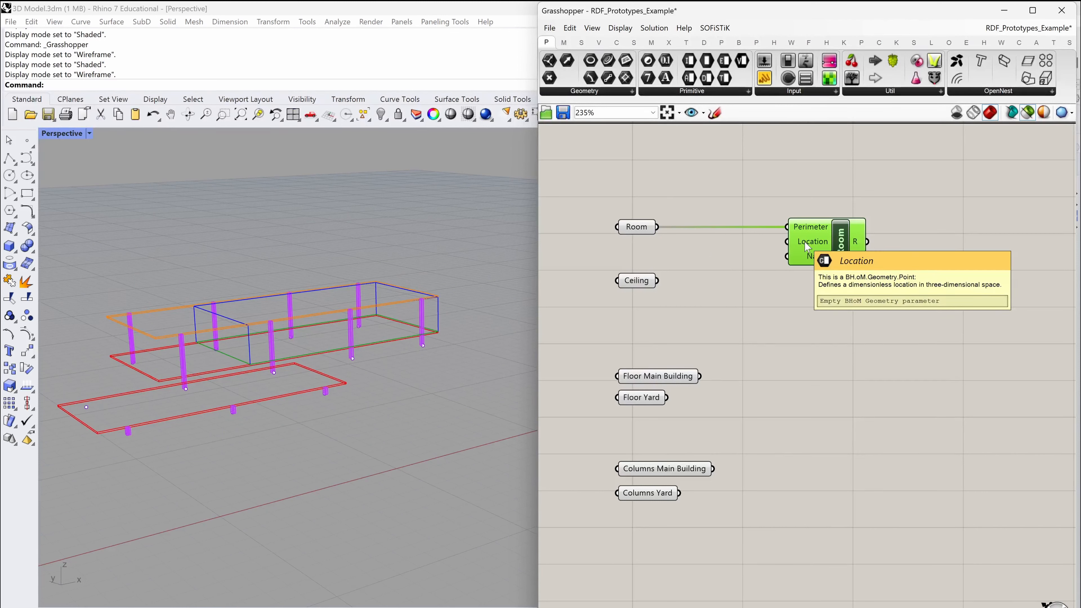
- Add an Area component fed by the Room parameter and connect its centroid output to the Room component's Location input
double_click(681, 250)
text(area)
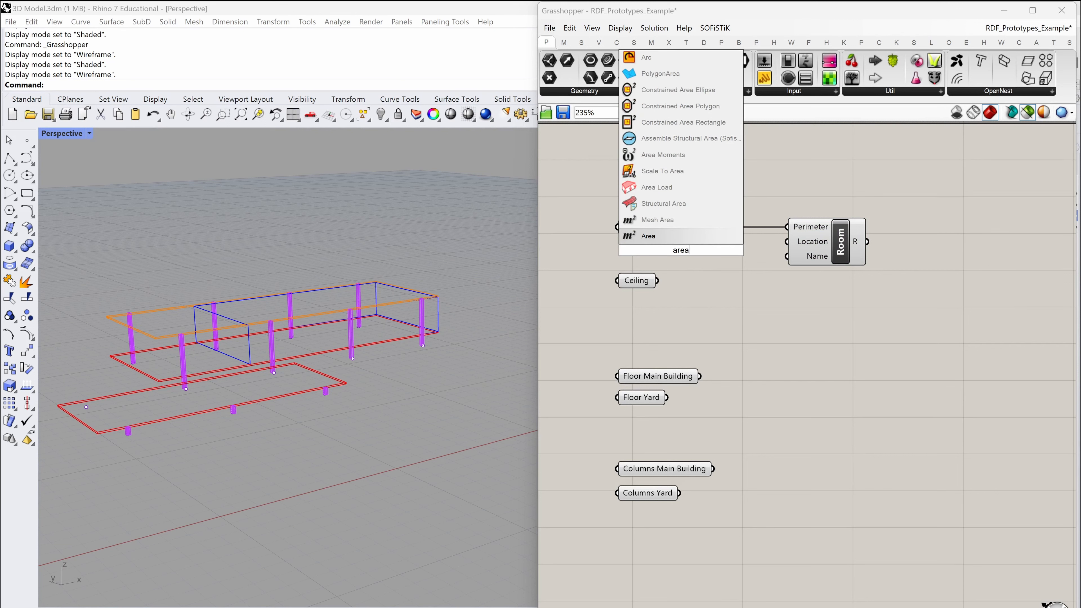
key(Return)
drag(681, 255, 716, 256)
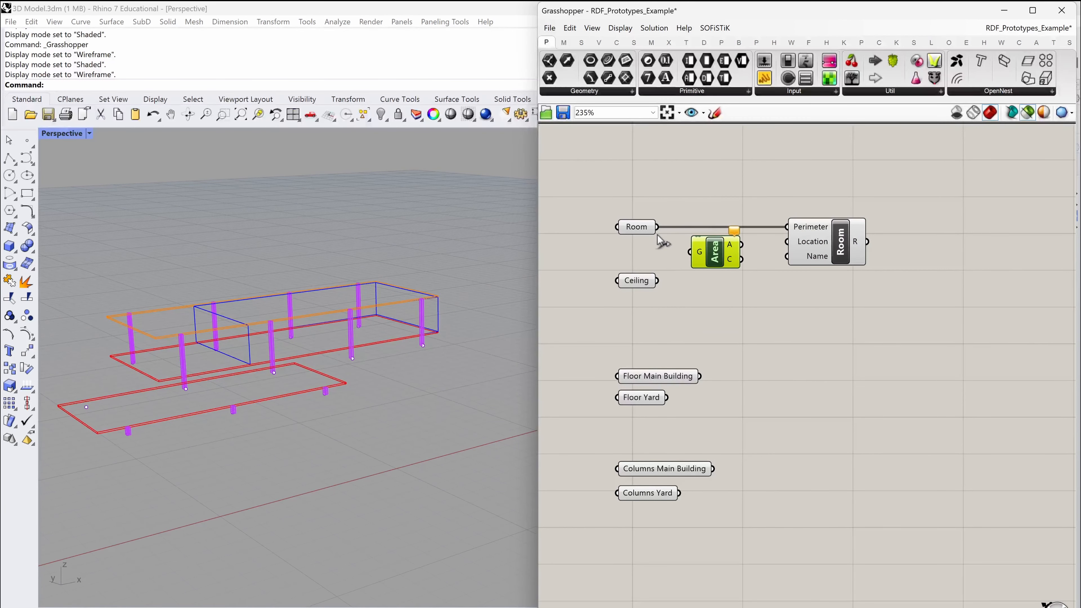
drag(658, 227, 693, 250)
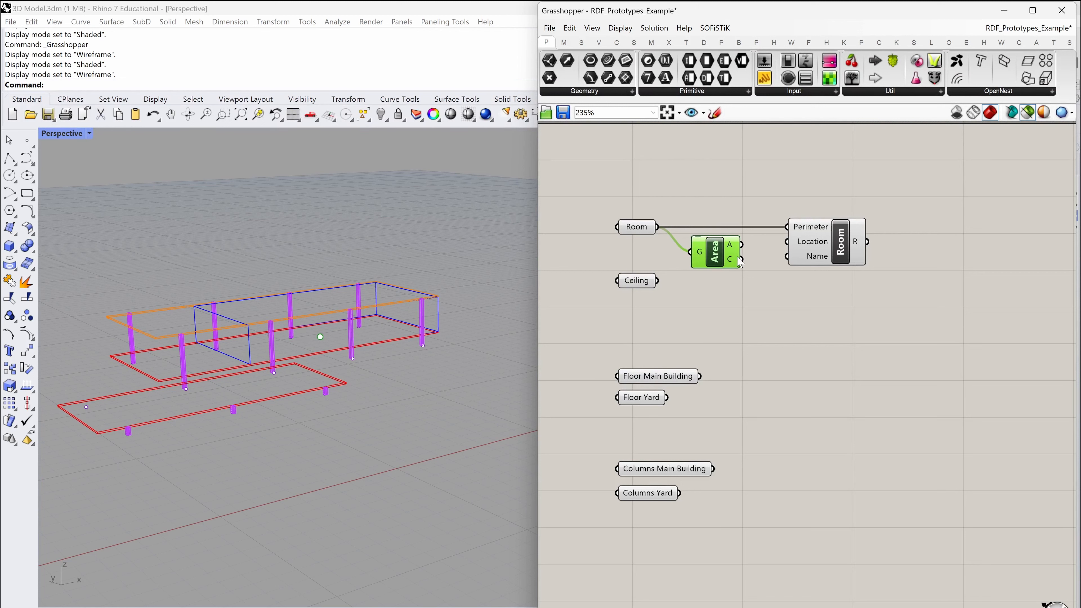
mouse_move(738, 262)
drag(740, 260, 787, 242)
- Move the Ceiling parameter down and feed the Room component's Name input from a new panel reading "Main Room"
drag(643, 281, 653, 321)
click(690, 298)
double_click(688, 297)
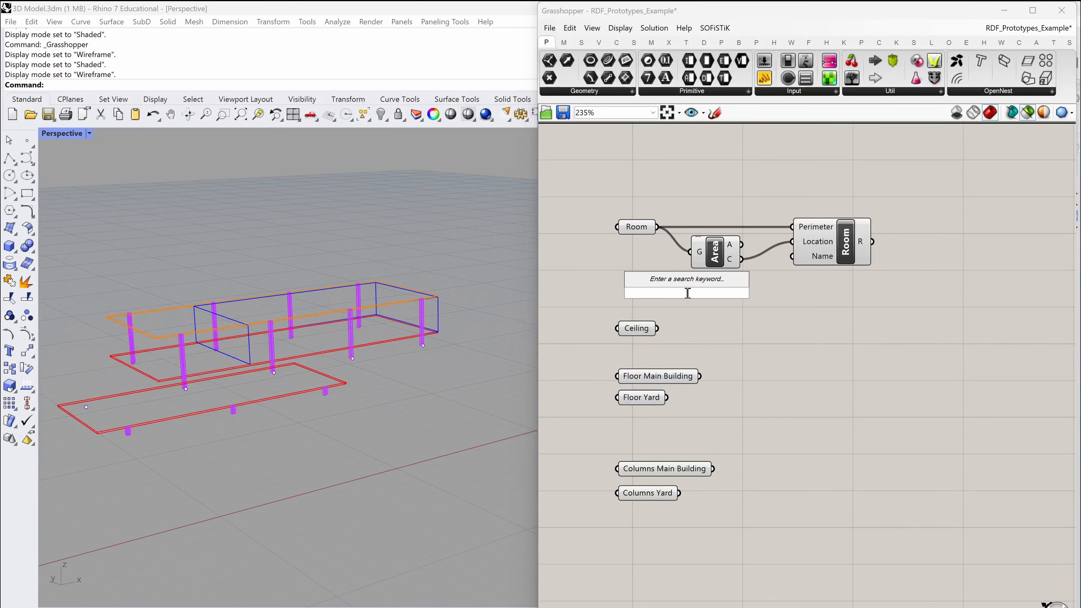
text(")
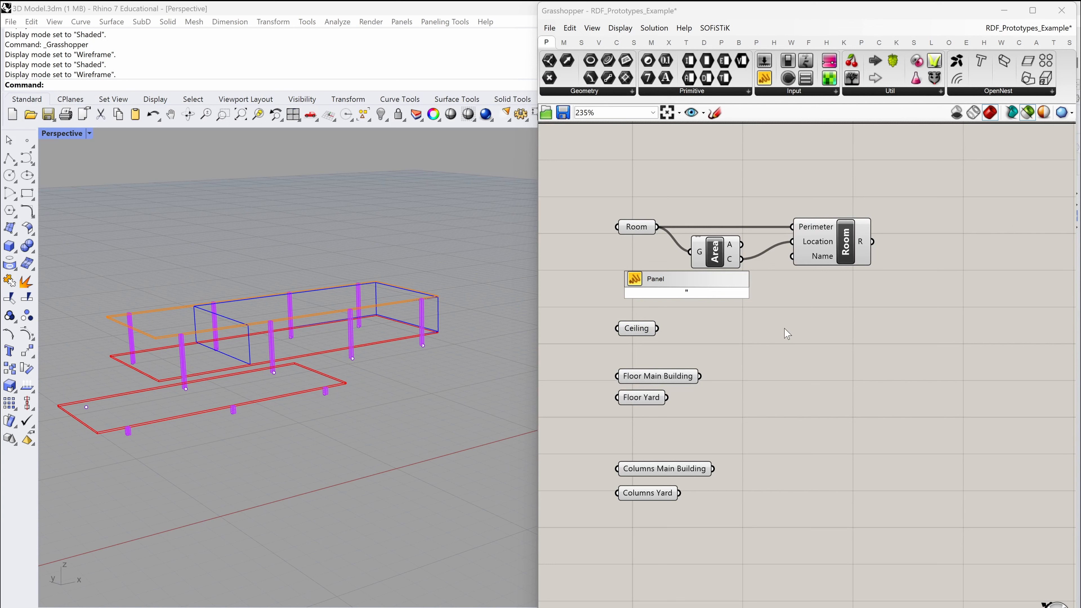
text(Main Room)
key(Return)
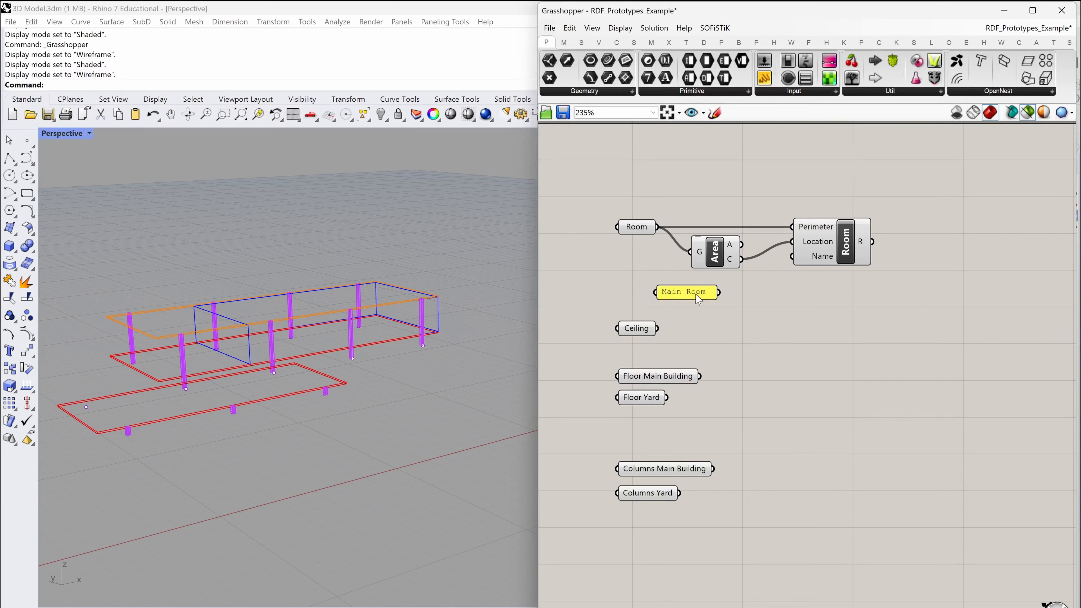
drag(698, 299, 793, 256)
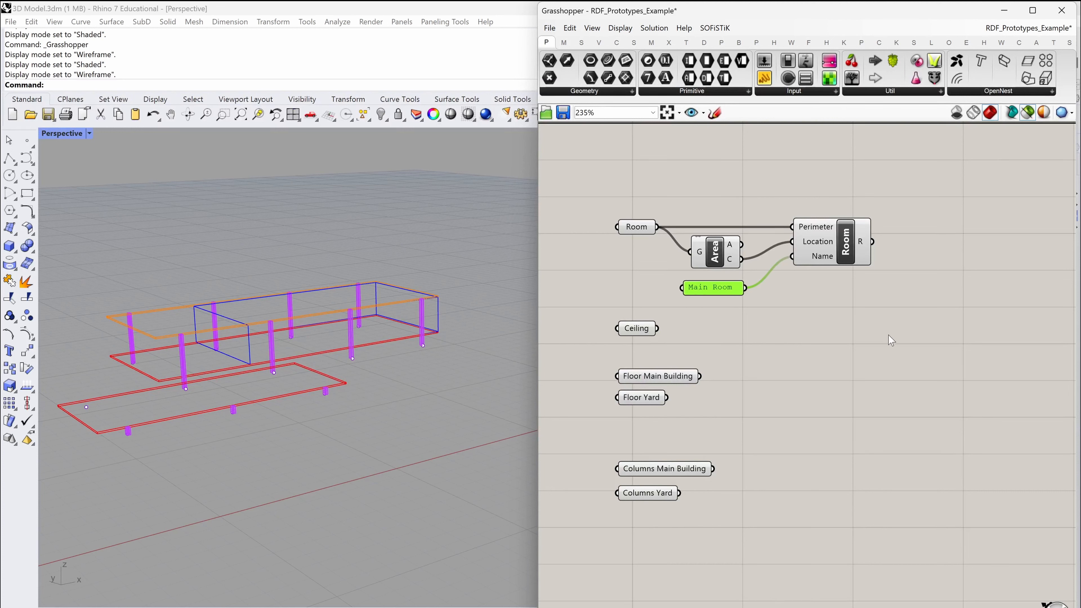
click(864, 254)
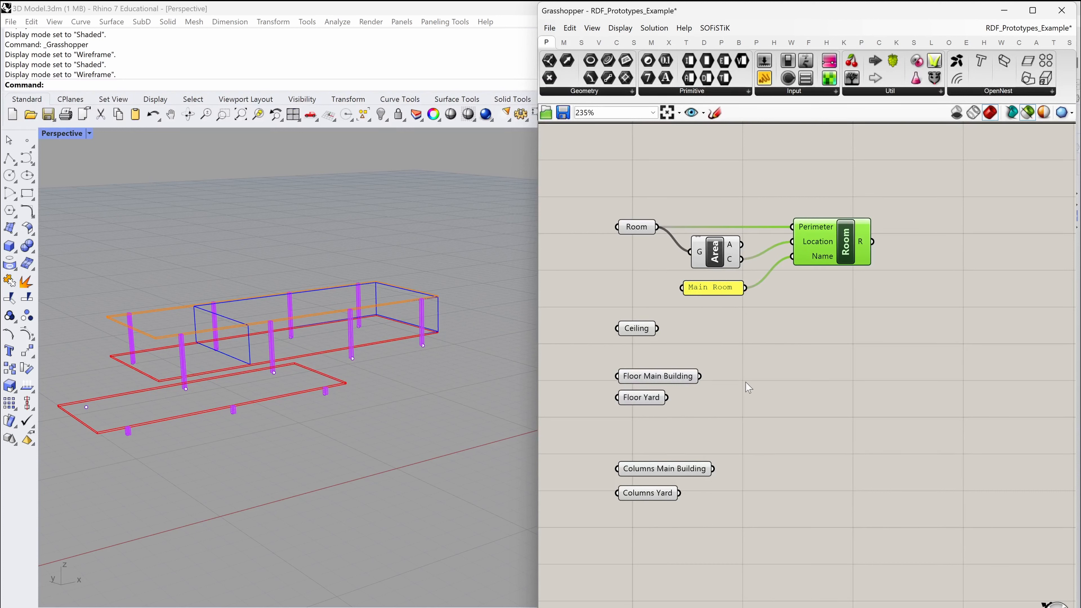
click(868, 297)
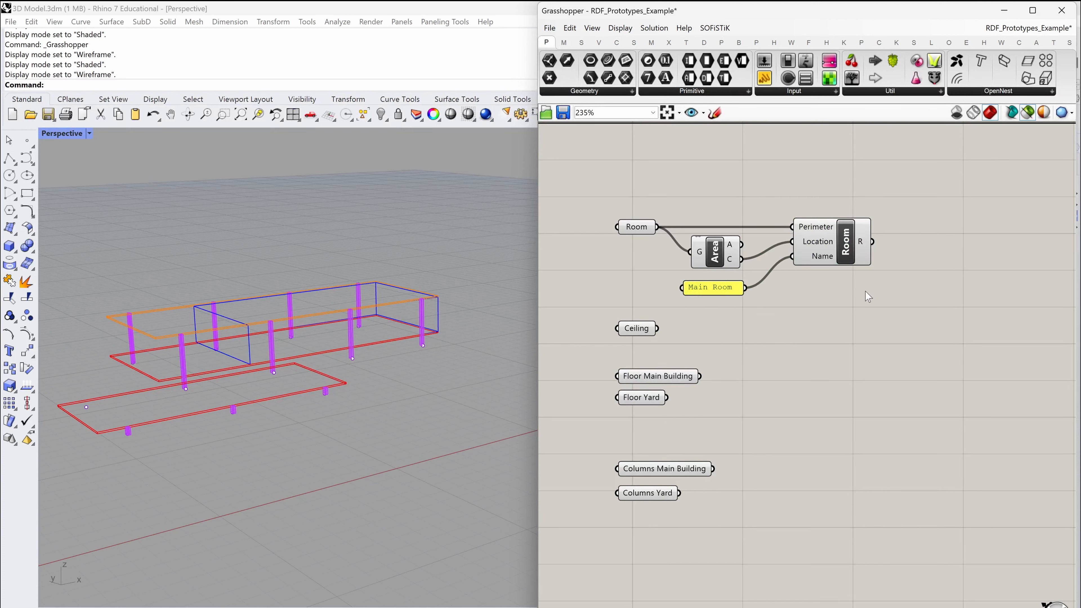
- Add the BHoM Architecture Ceiling component with Surface, Construction, Tiles and Name inputs, placed below the Room component
double_click(833, 343)
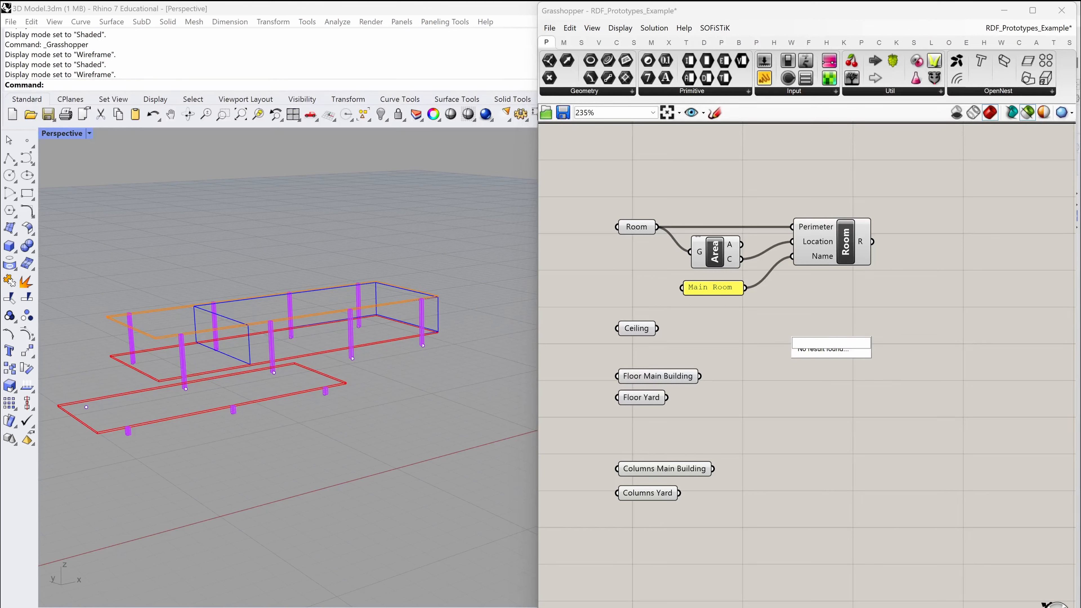
text(ceiling)
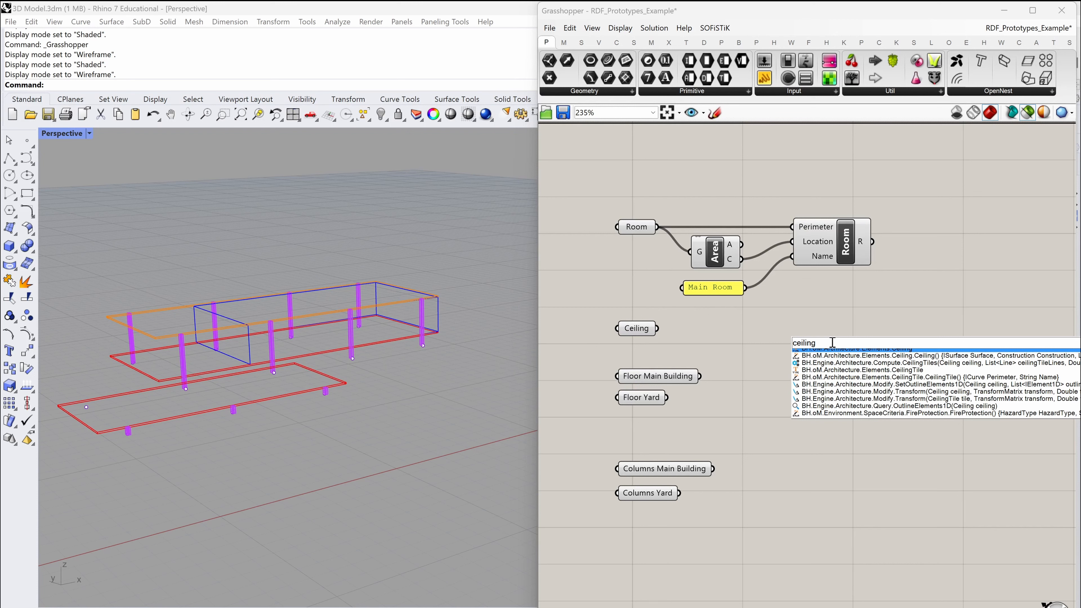
key(Down)
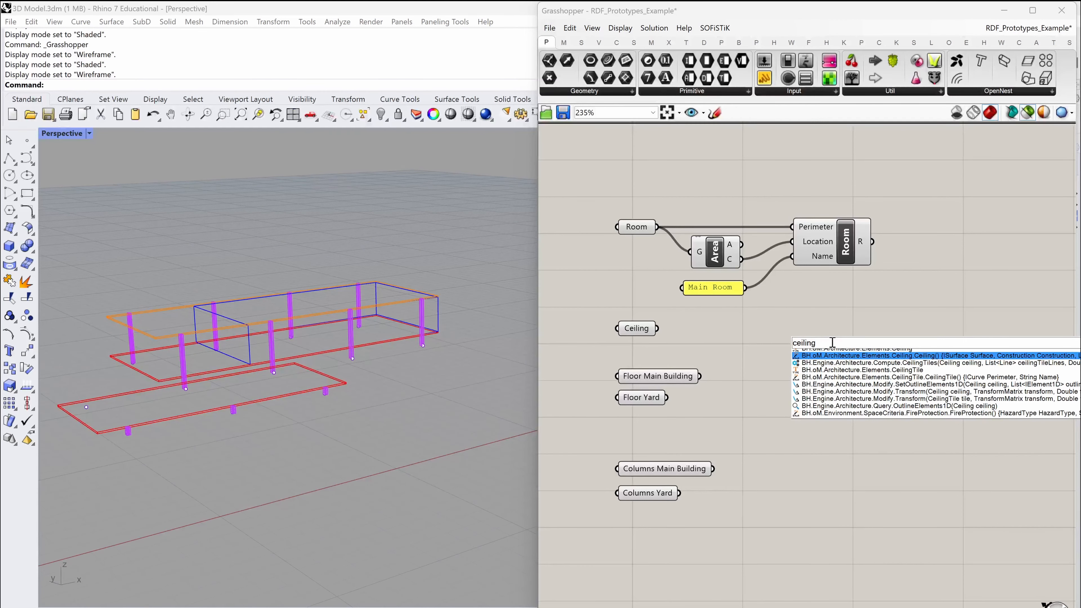
key(Down)
key(Down)
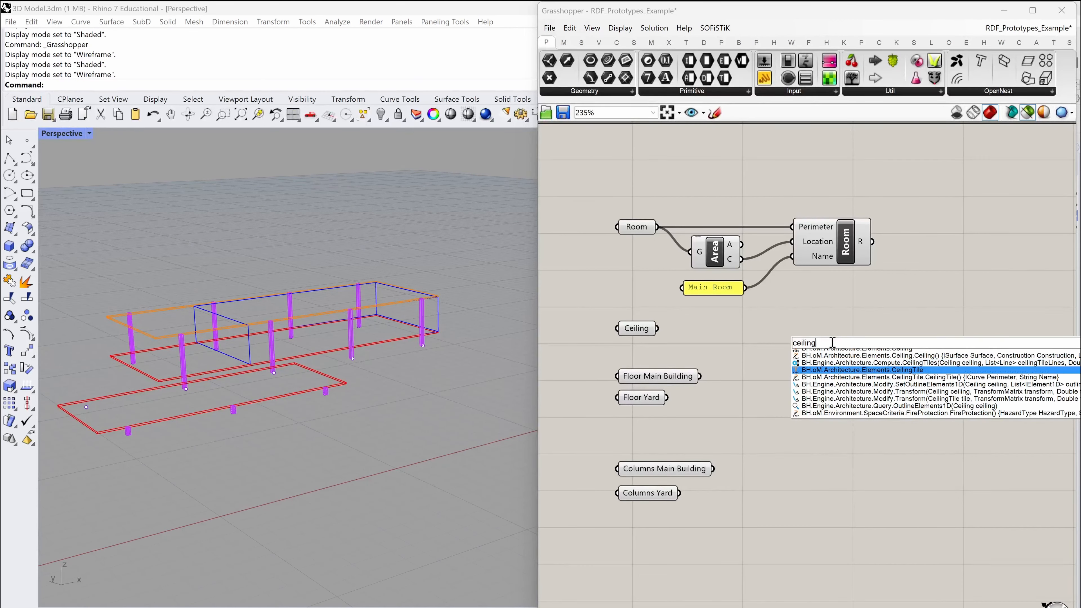
key(Up)
key(Up)
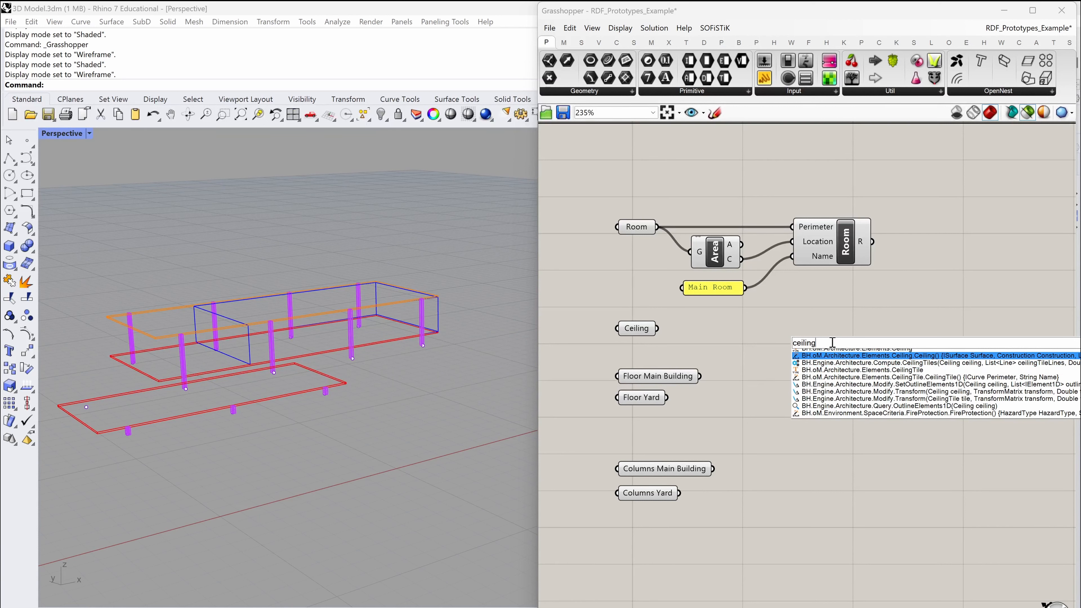
key(Return)
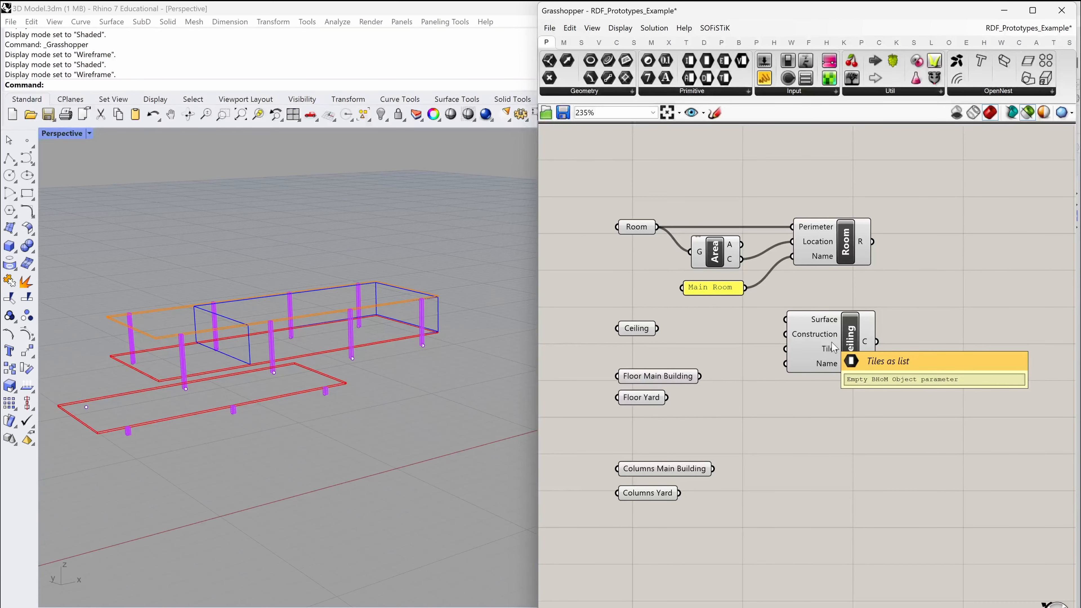
drag(844, 372, 852, 358)
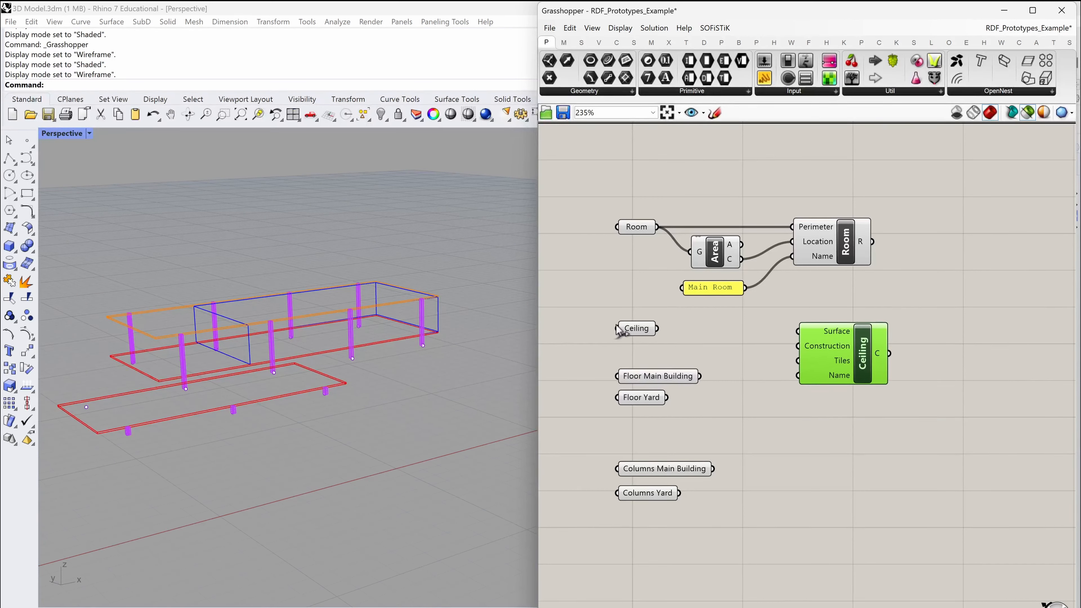
- Route the Ceiling parameter through a new Surface parameter into the Ceiling component's Surface input, and align the components
click(637, 330)
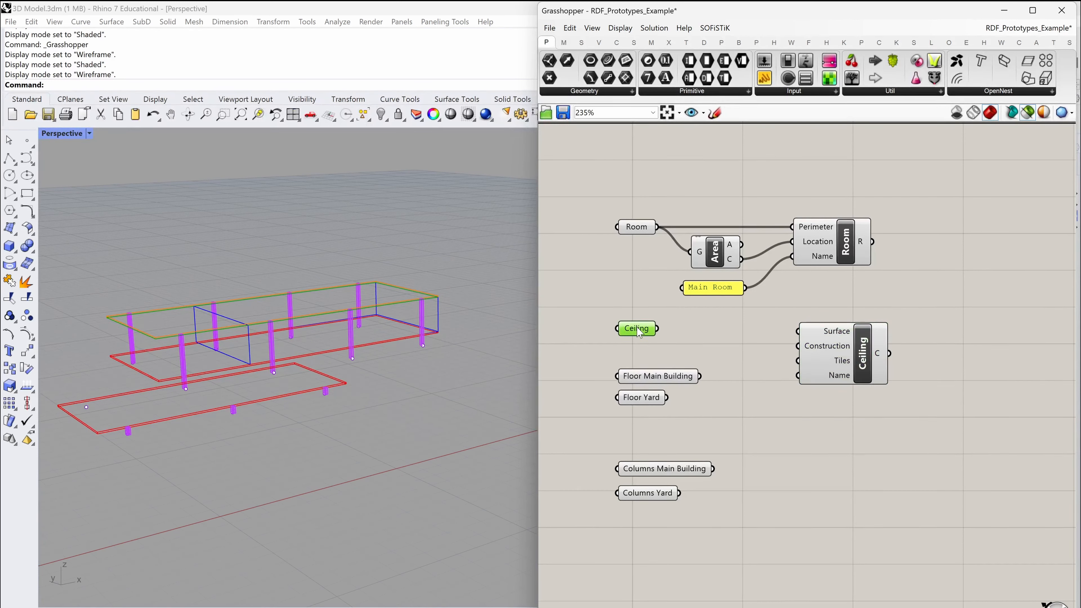
double_click(700, 345)
text(srf)
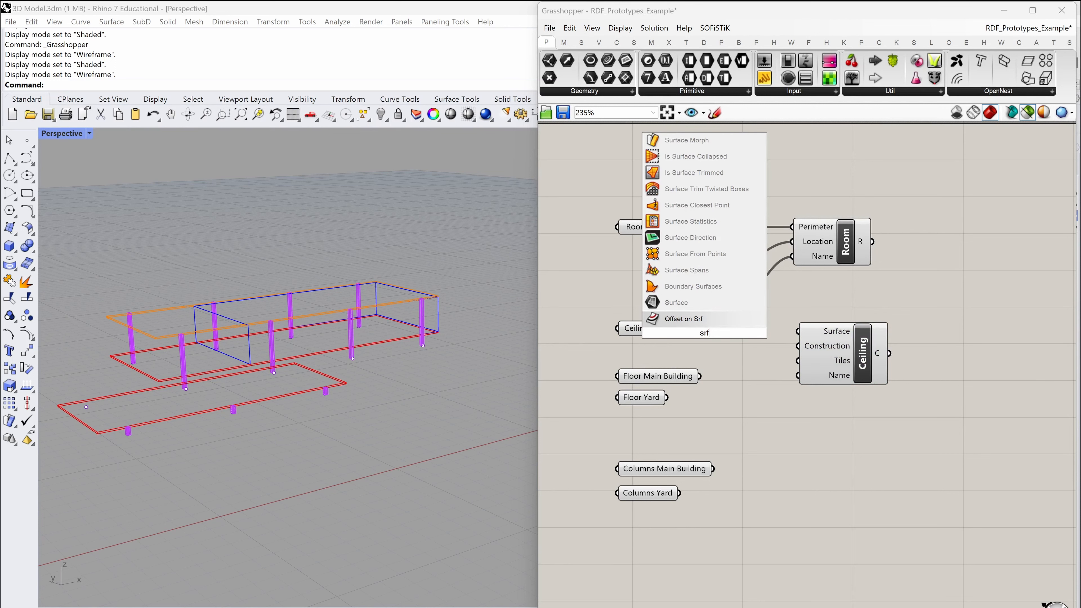
key(Up)
key(Return)
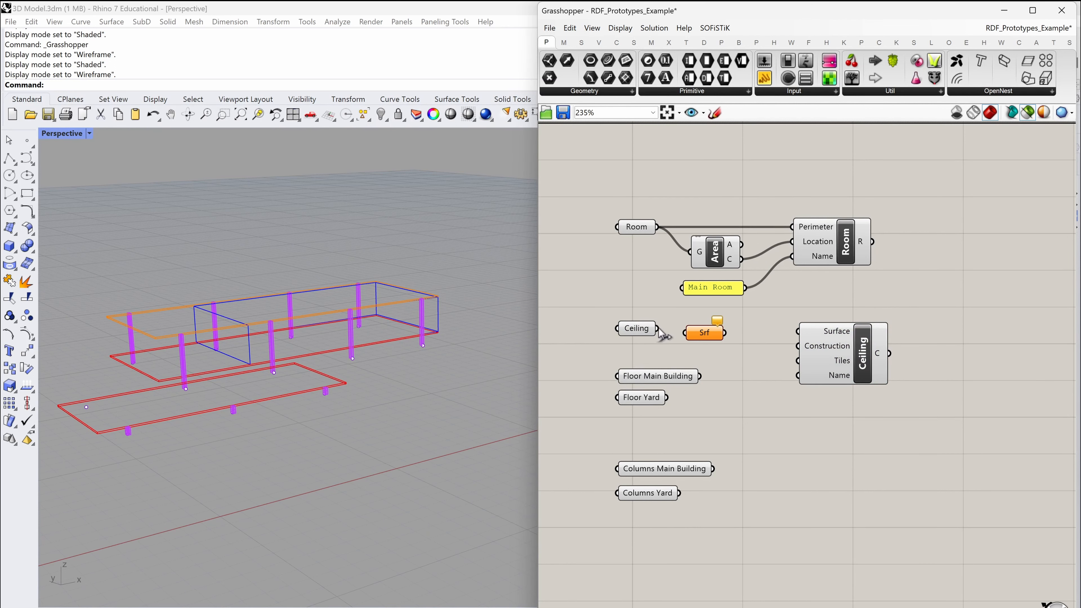
drag(658, 328, 685, 332)
drag(706, 331, 795, 329)
click(853, 355)
drag(852, 350, 851, 348)
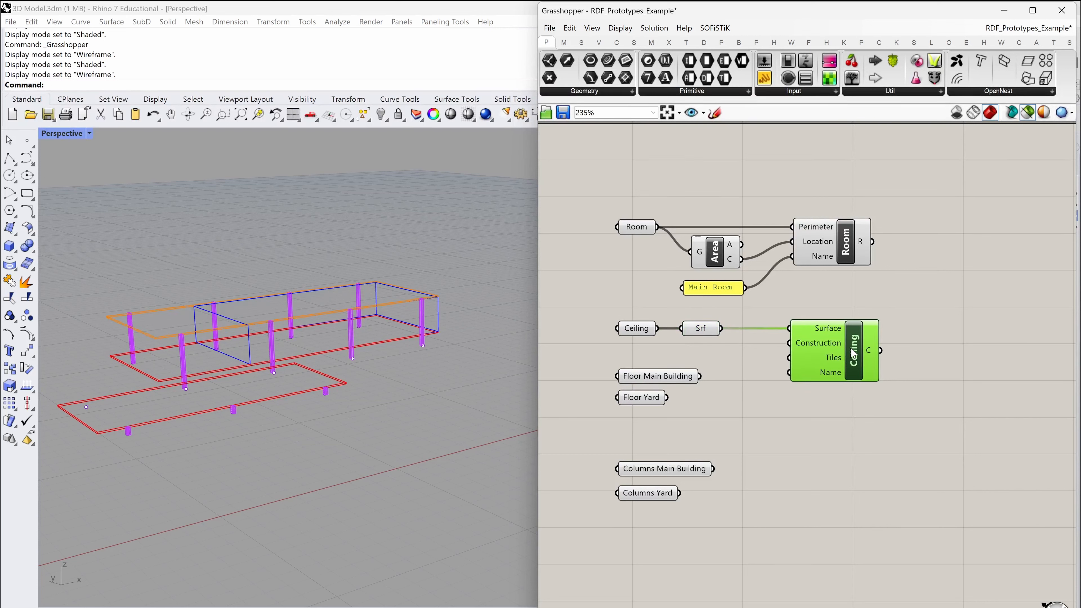
- Move the floor and column parameters down to free up space below the Ceiling component
drag(711, 552, 636, 463)
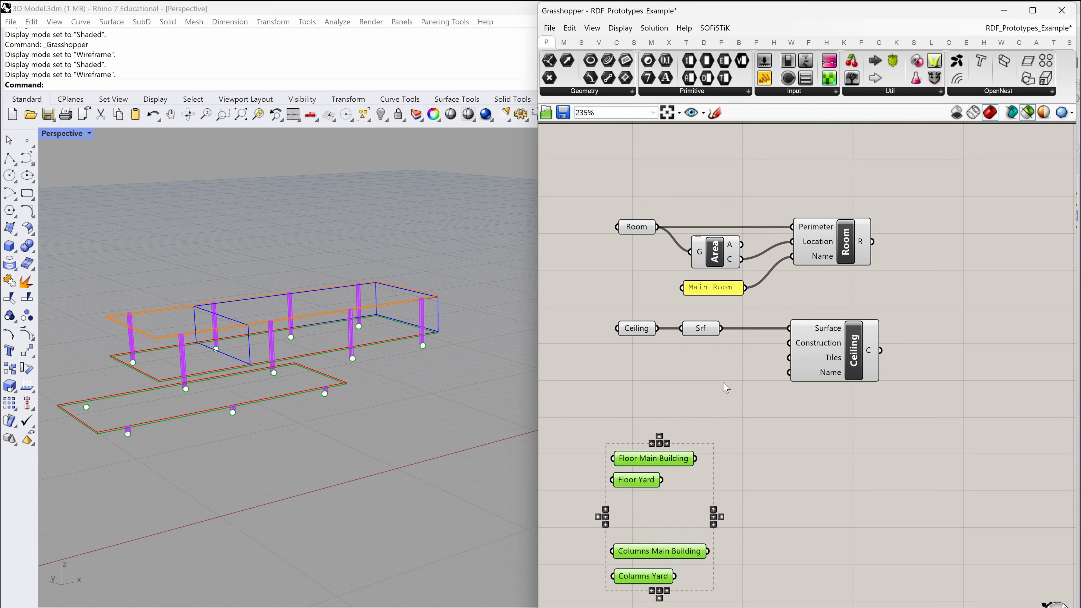
click(886, 323)
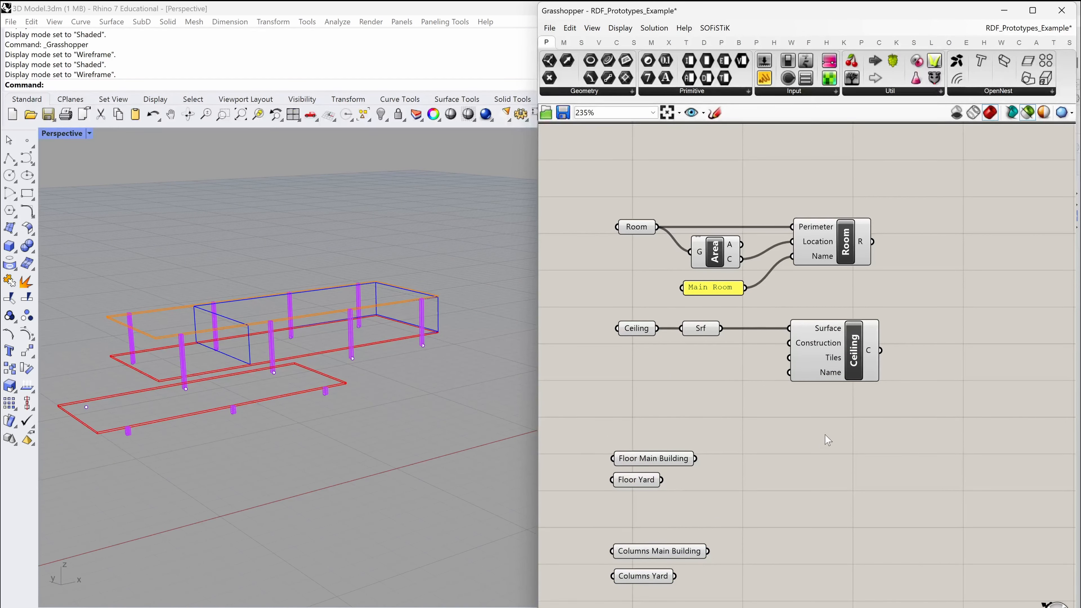
mouse_move(822, 349)
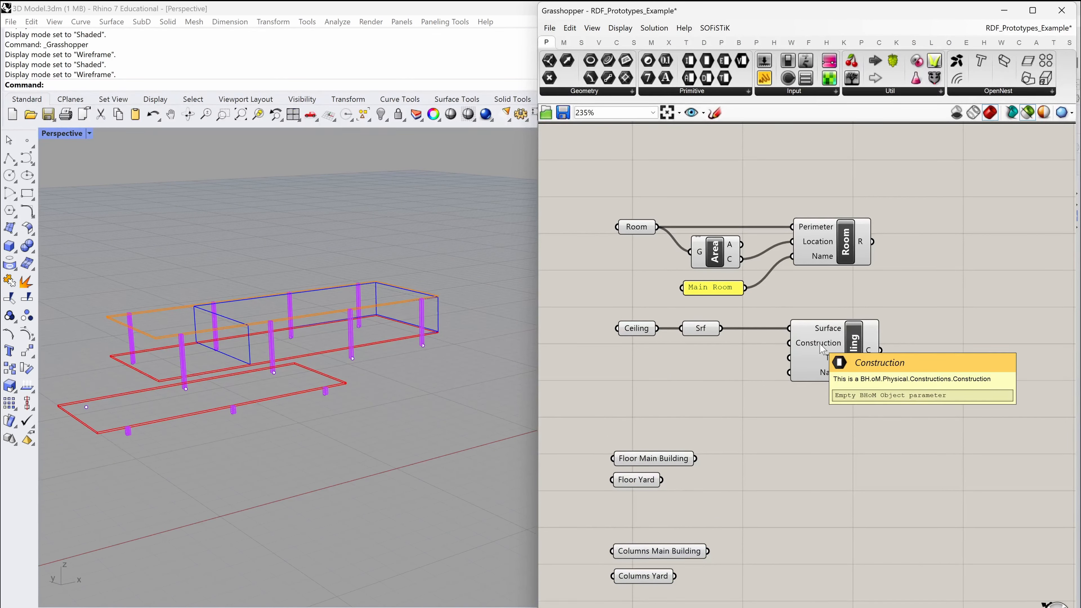
scroll(263, 365, down, 2)
scroll(222, 355, up, 2)
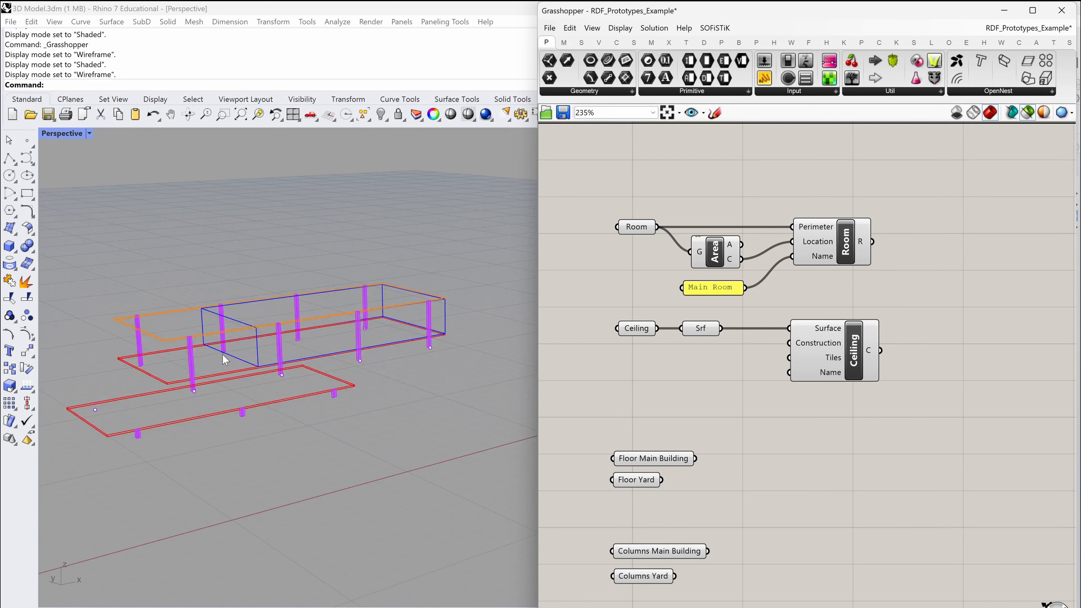
shift+right_drag(244, 358, 266, 358)
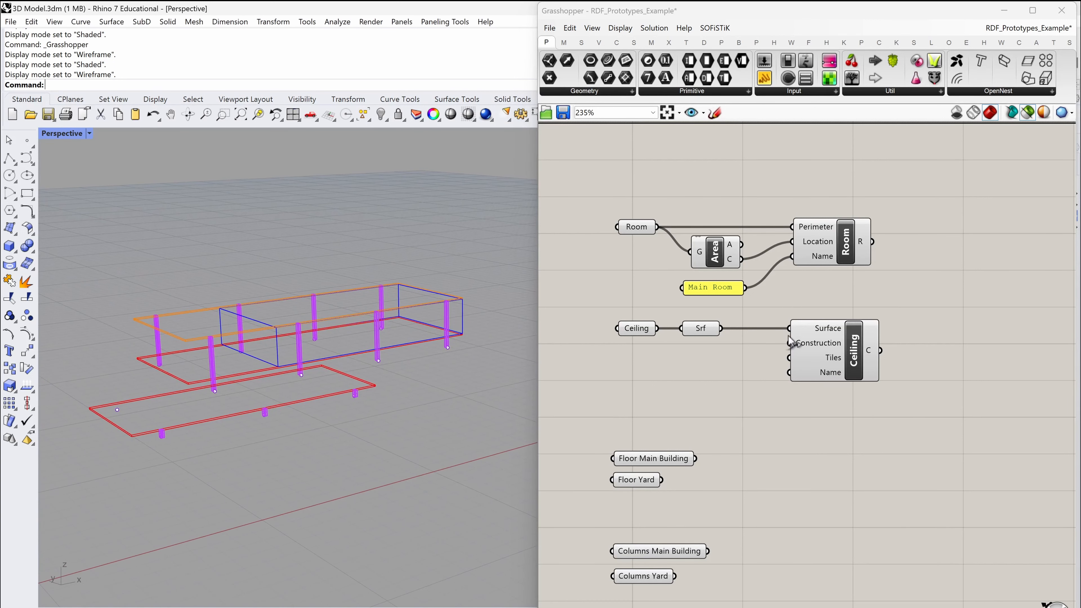
- Add a BHoM Construction component with Layers and Name inputs, connected to the Ceiling component's Construction input and placed below the Srf parameter
drag(790, 346, 704, 373)
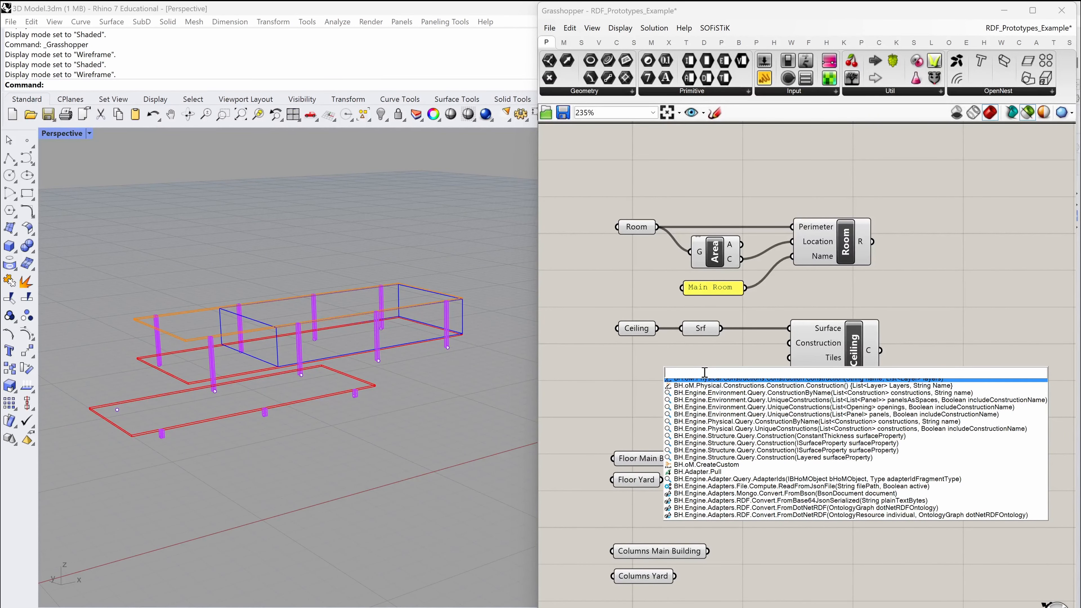
key(Down)
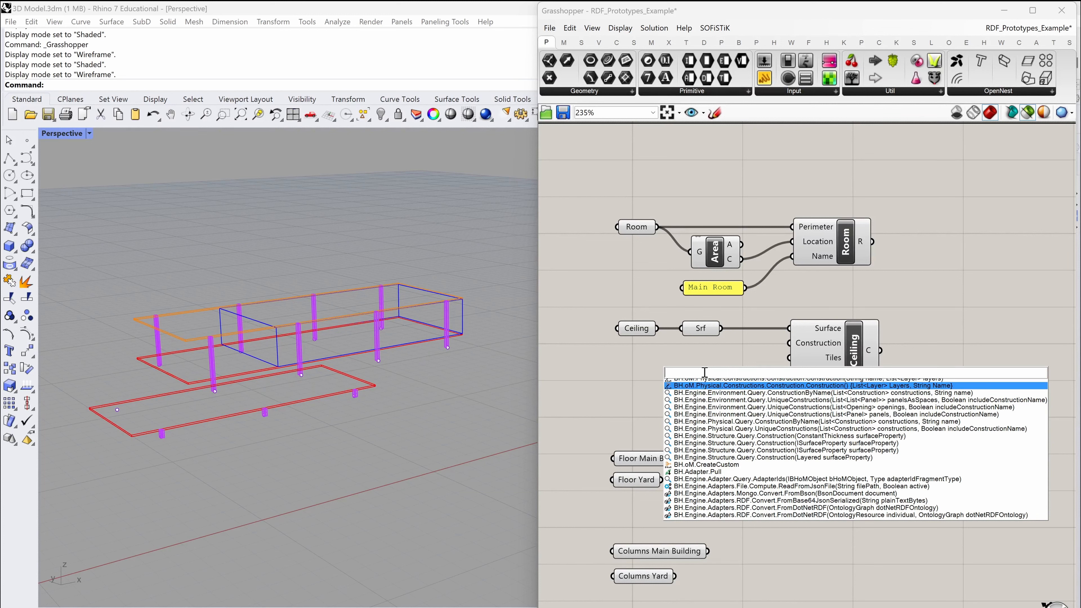
key(Return)
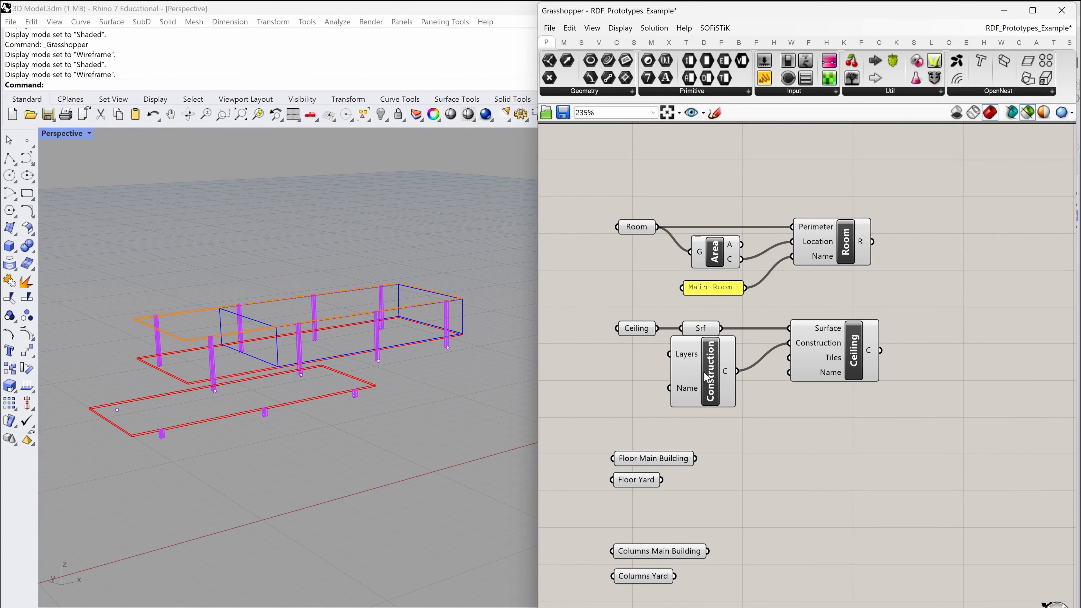
drag(705, 375, 682, 383)
- Move the floor and column parameters further down and feed the Ceiling component's Name input from a new panel reading "Main Room Ceiling"
right_drag(698, 476, 703, 402)
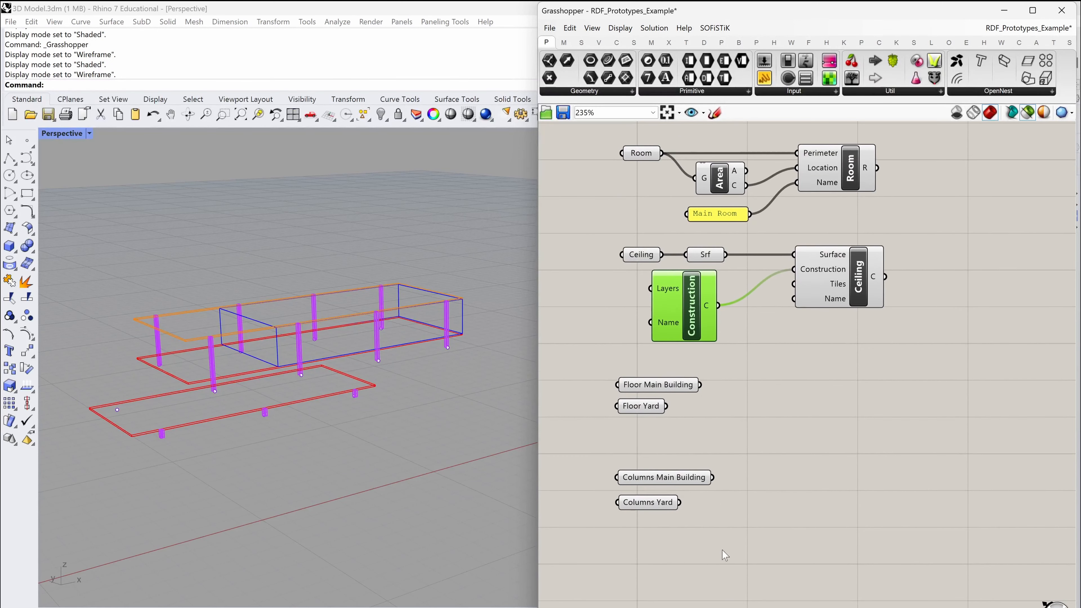
drag(716, 556, 639, 457)
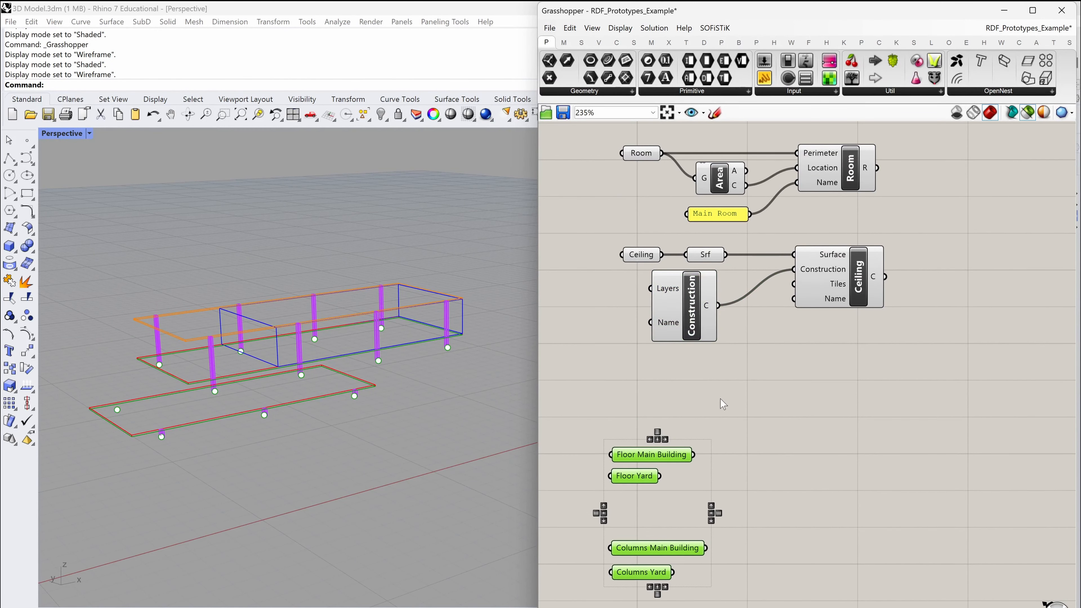
click(736, 386)
double_click(720, 362)
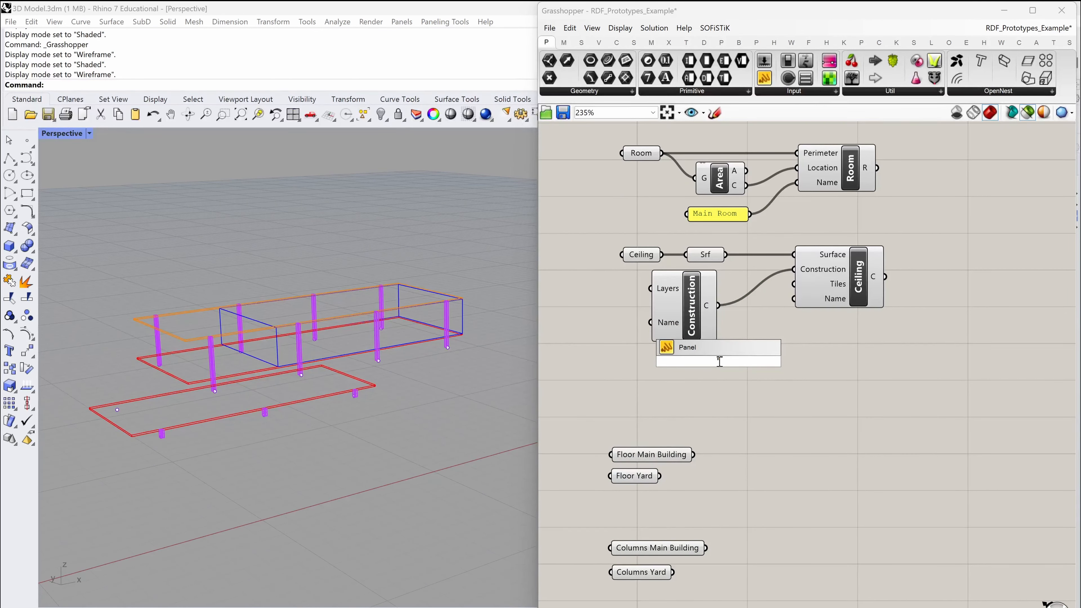
text("Main Room Ceiling)
key(Return)
drag(772, 363, 802, 301)
- Add BHoM Floor components with construction and edges inputs for Floor Main Building and Floor Yard, both fed by one shared Construction component
drag(665, 520, 639, 440)
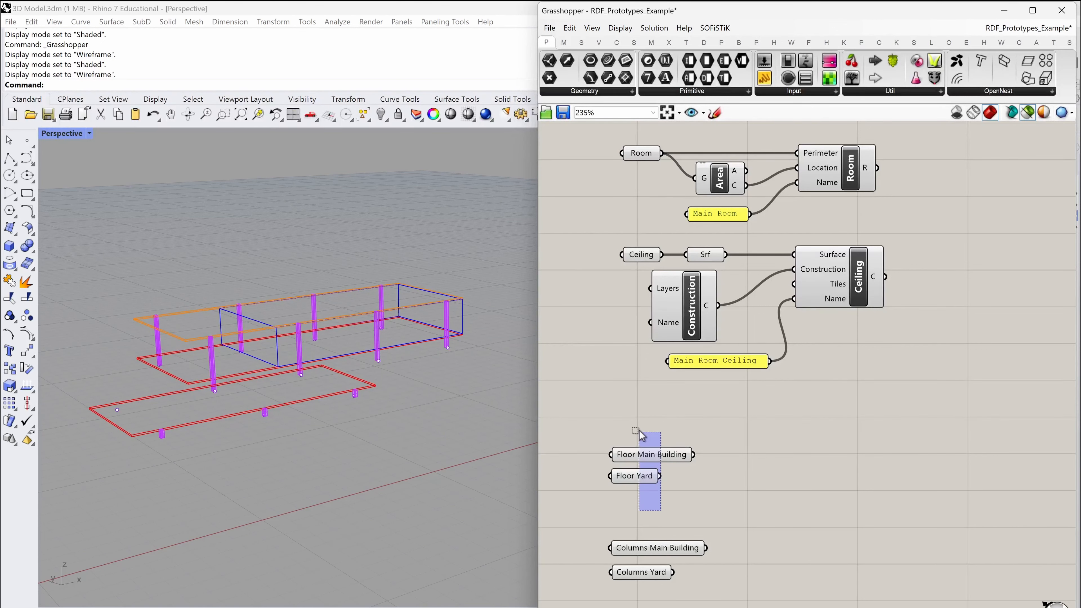
drag(639, 439, 636, 429)
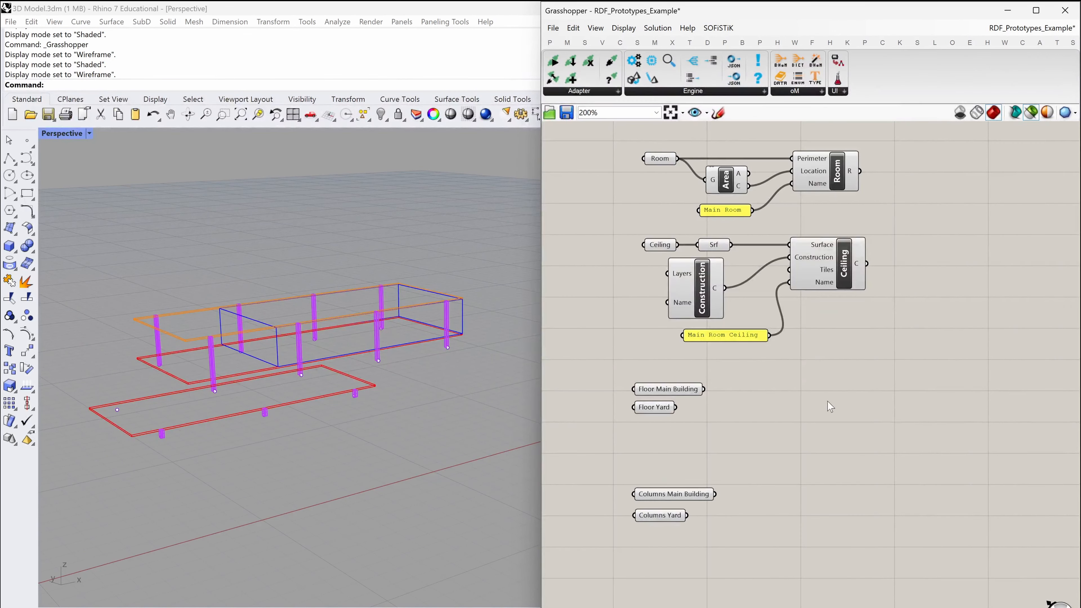
double_click(828, 404)
text(floor)
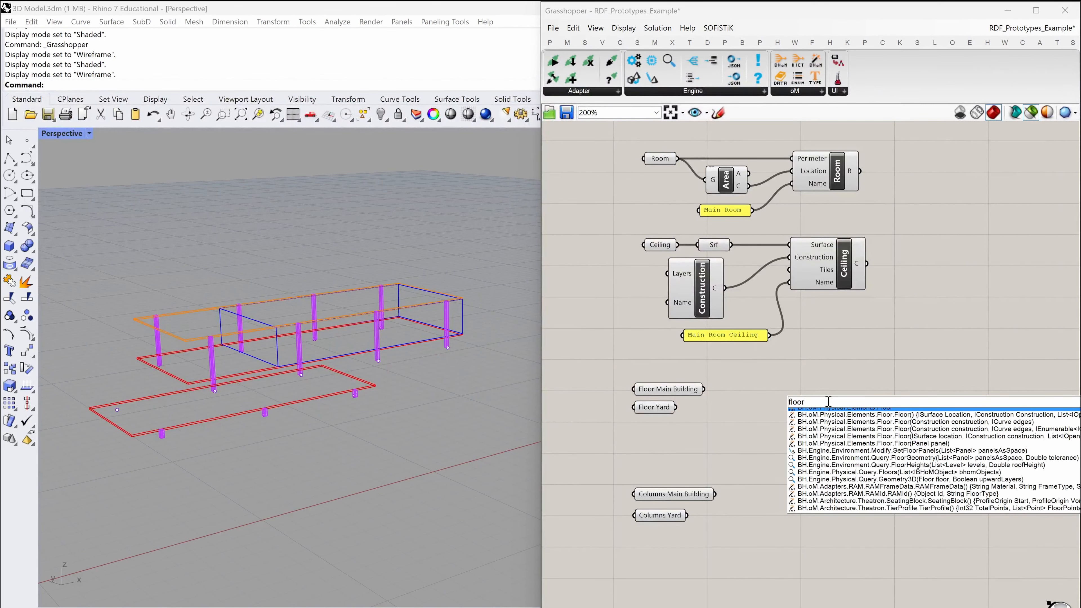
key(Down)
key(Down)
key(Return)
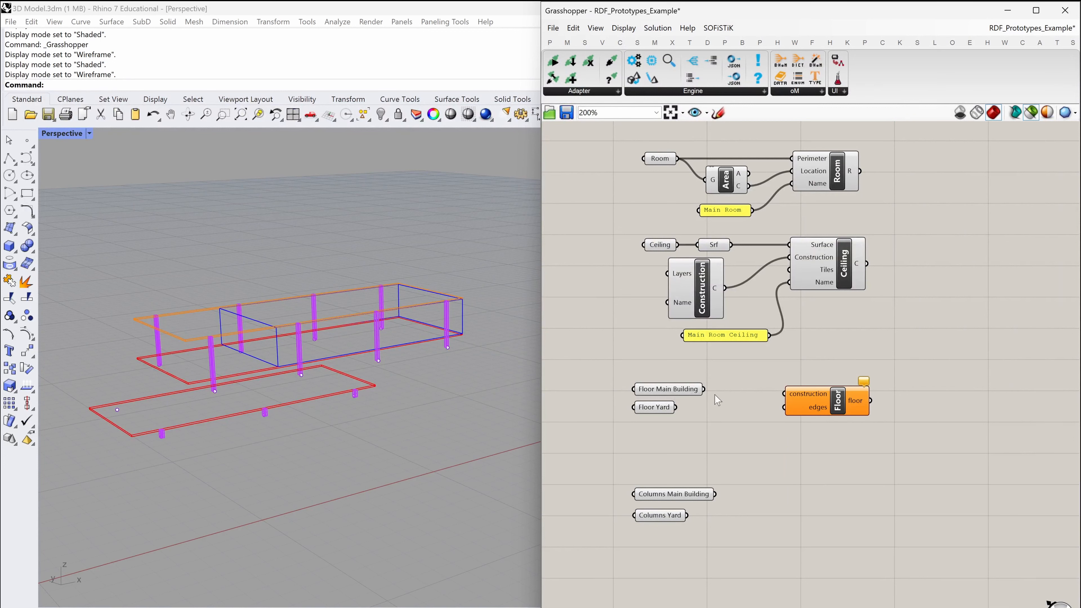
drag(666, 402, 667, 417)
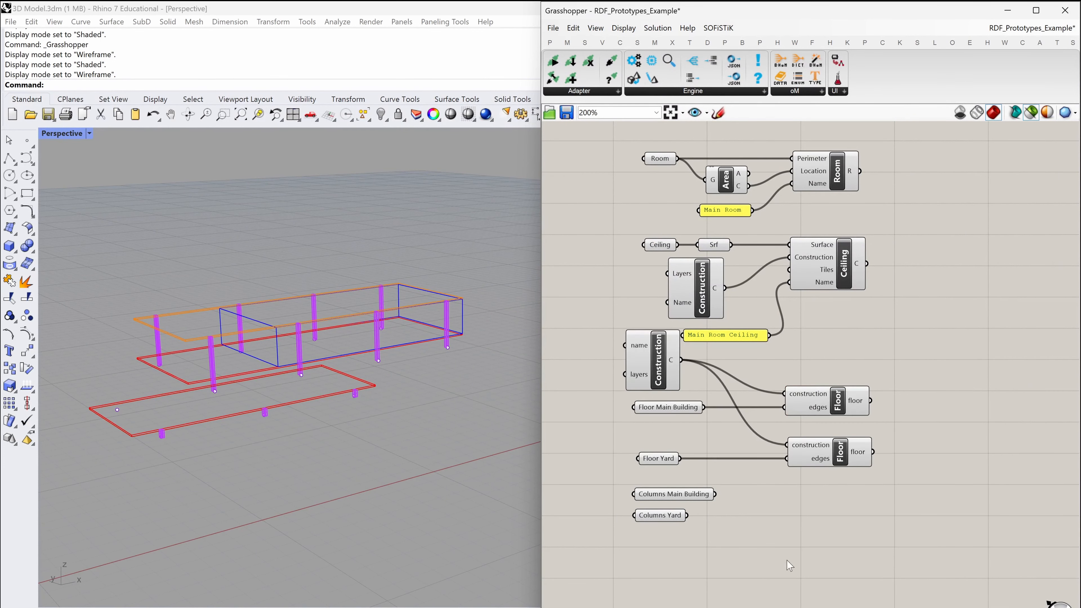
- Move the Columns Main Building and Columns Yard parameters below the Floor components and space them apart
right_drag(706, 571, 701, 470)
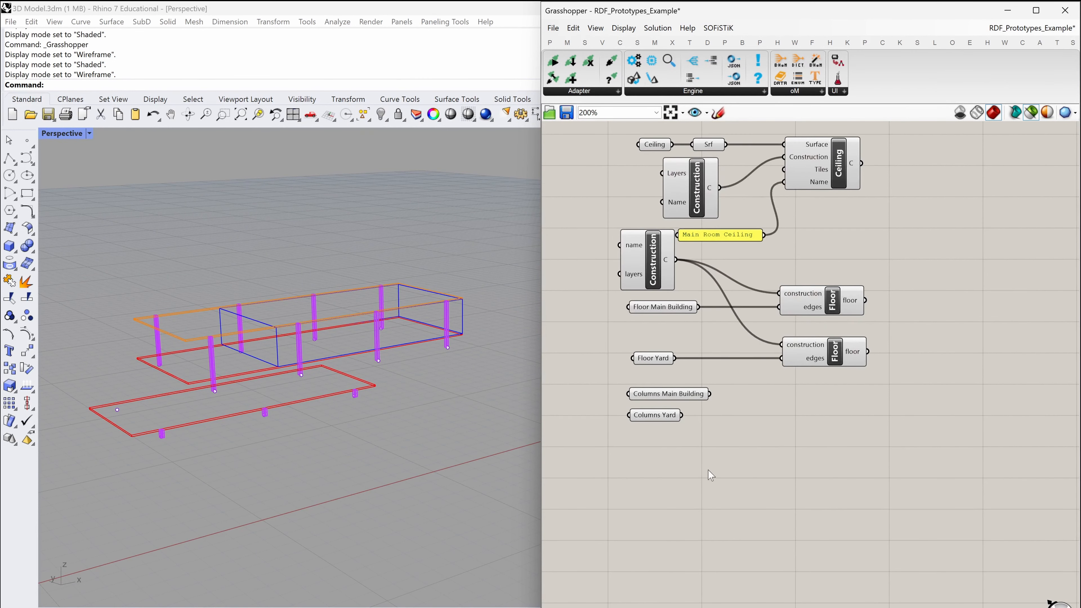
drag(701, 470, 647, 393)
drag(648, 394, 656, 586)
right_drag(769, 537, 749, 485)
click(785, 445)
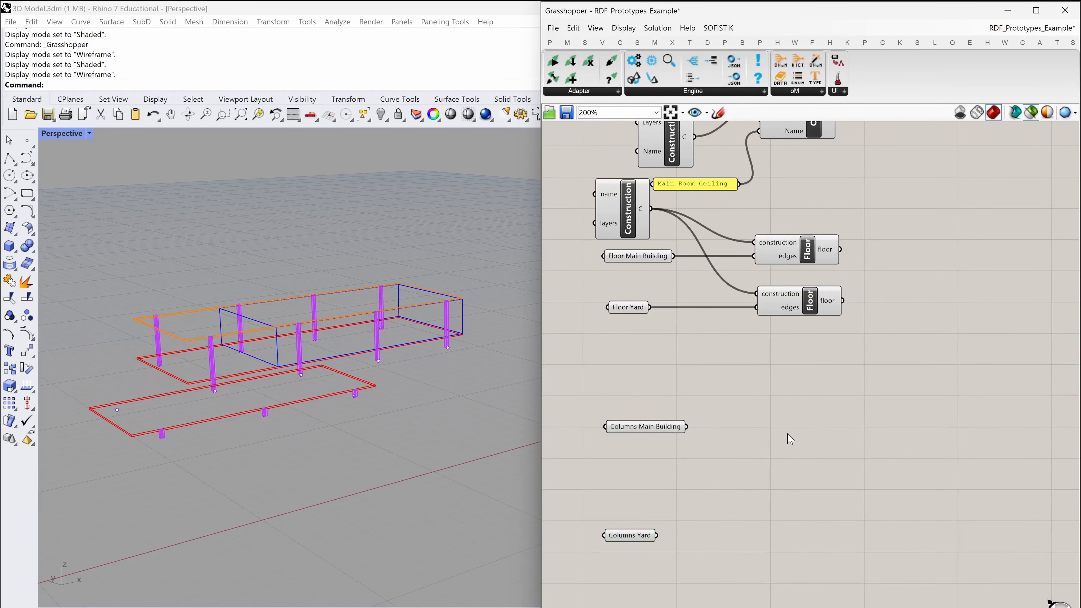
- Add the BHoM physical Column component with basePoint, height, property and name inputs beside the Columns Main Building parameter
double_click(787, 434)
text(column)
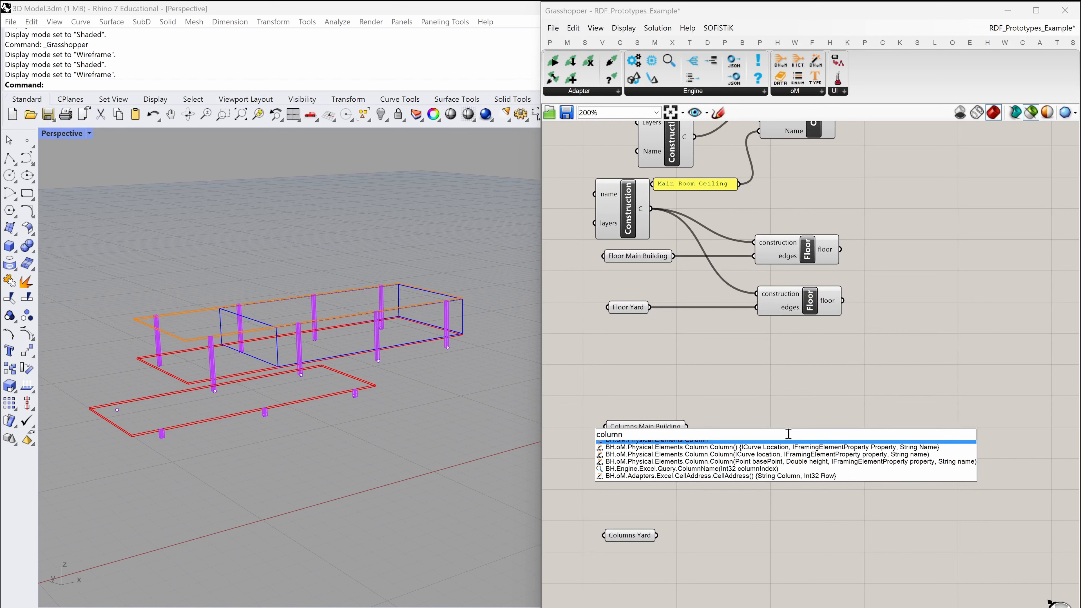
key(Down)
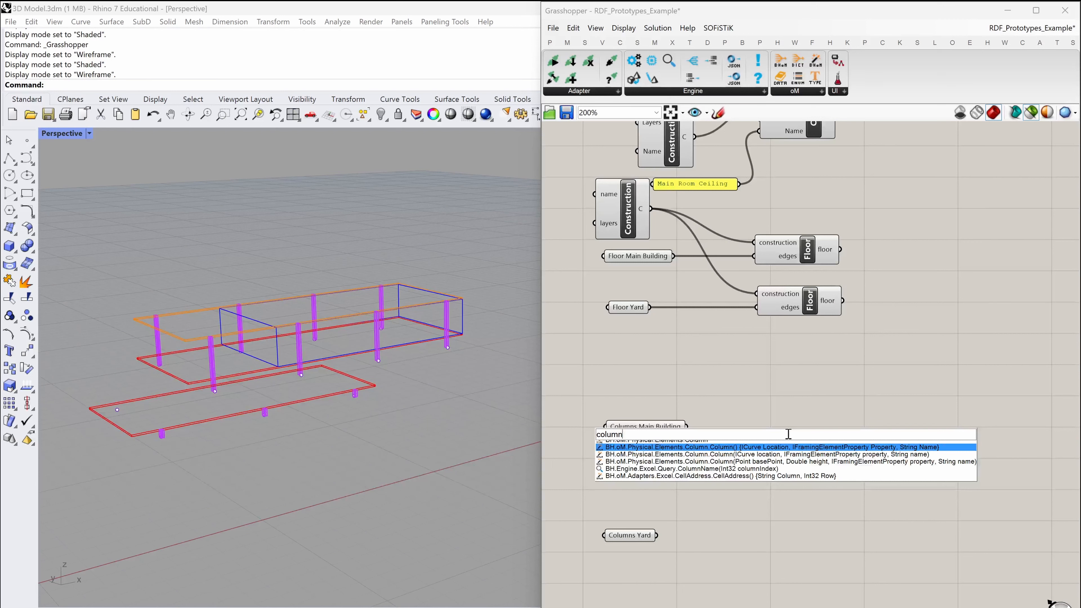
key(Down)
key(Down)
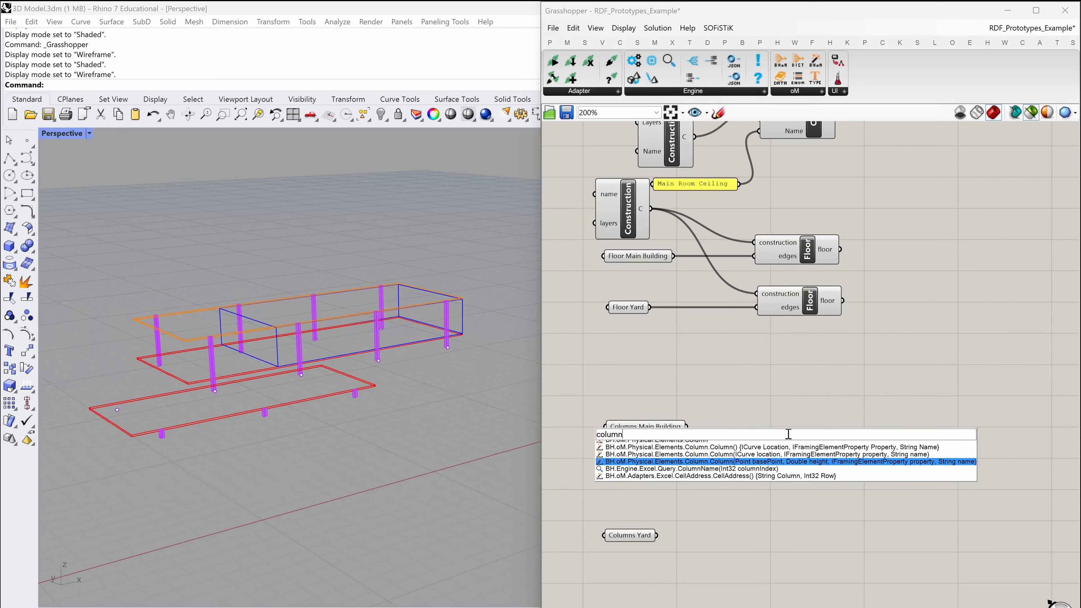
key(Return)
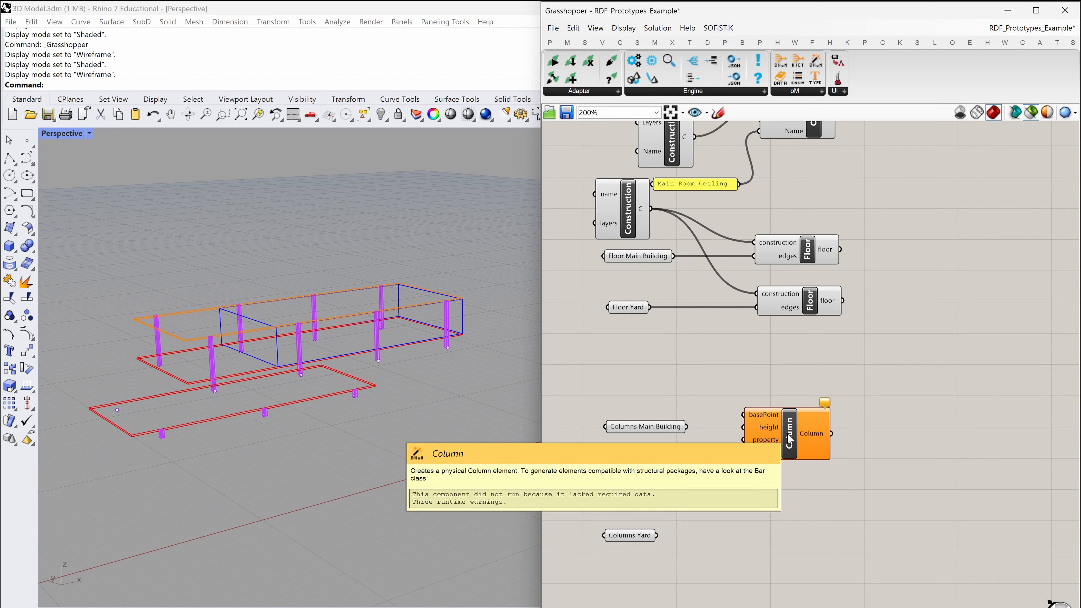
click(783, 451)
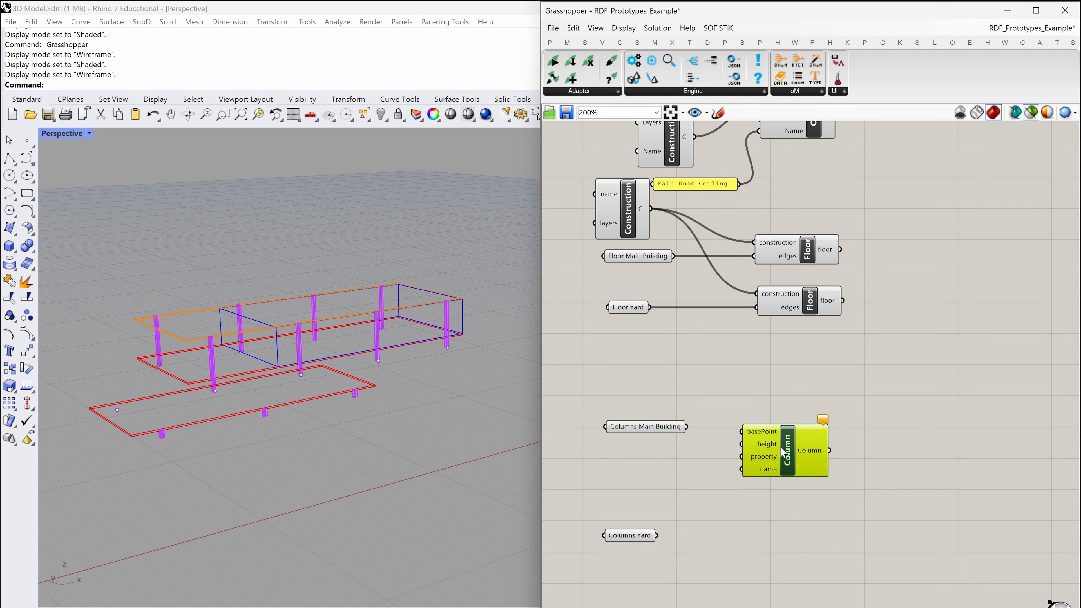
- Connect the Columns Main Building parameter to the Column component's basePoint input and align the component with it
click(635, 427)
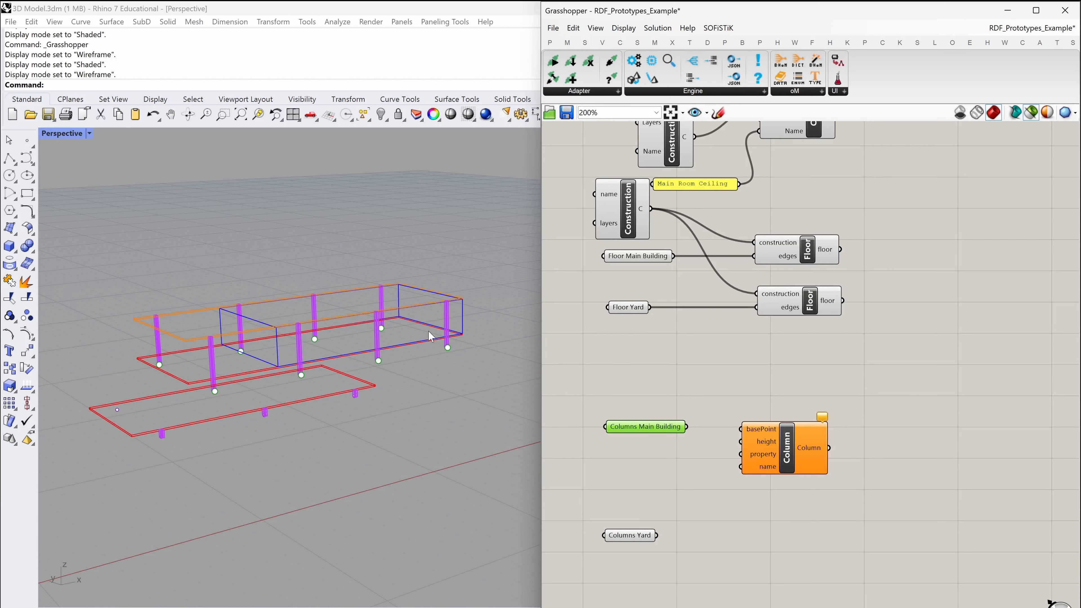
drag(741, 429, 687, 427)
drag(788, 455, 803, 452)
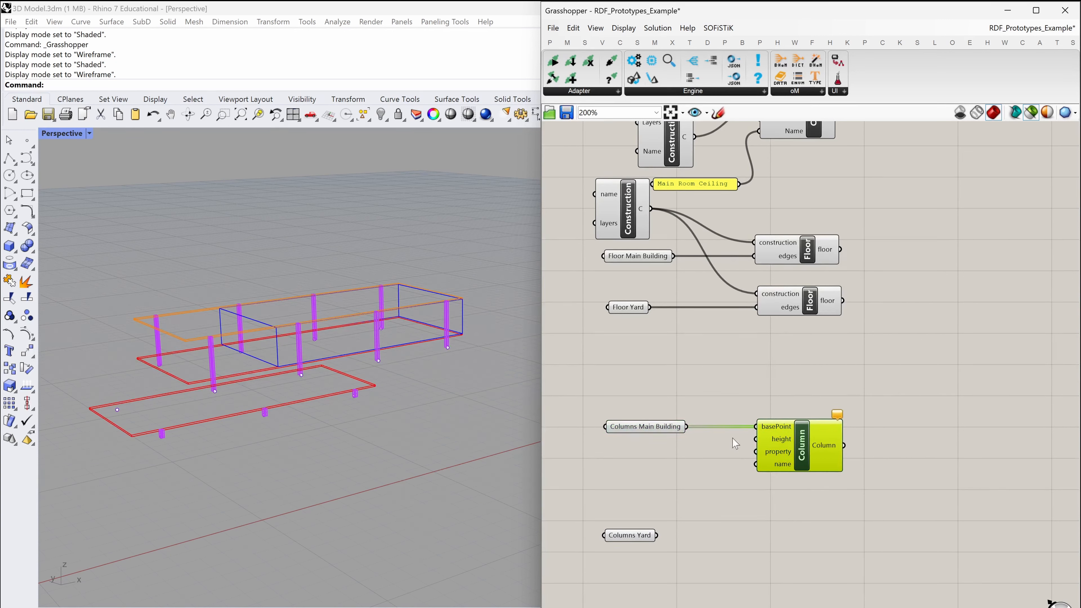
click(655, 430)
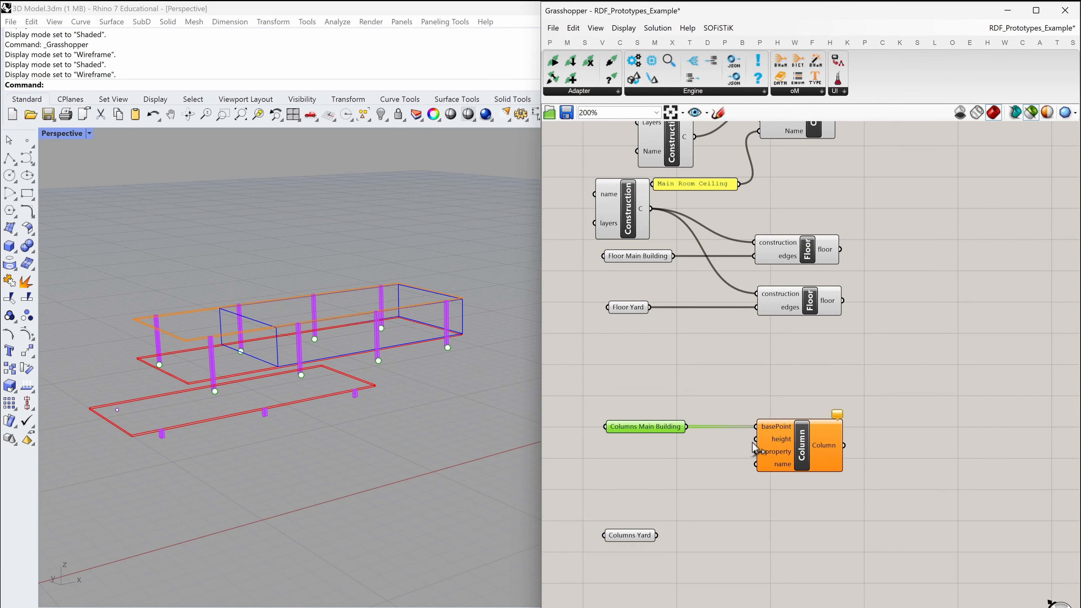
- Bring the prepared height and name panels (0.48, yard columns, 3.75, house columns) up next to the column parameters
scroll(719, 447, down, 4)
right_drag(719, 504, 723, 398)
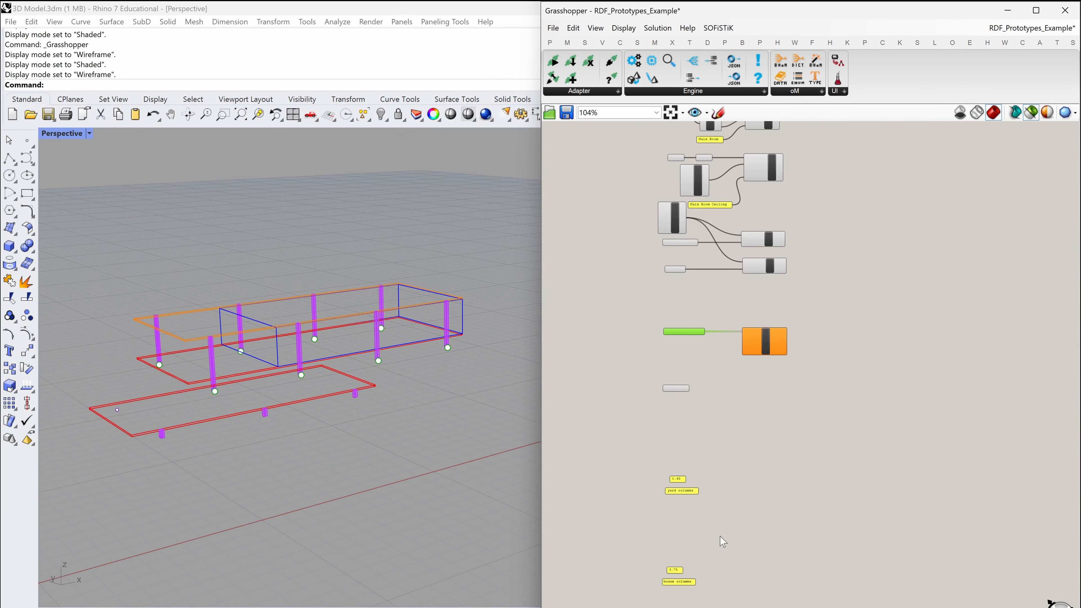
drag(713, 587, 717, 303)
scroll(677, 478, up, 1)
scroll(766, 312, up, 3)
- Duplicate the Column component and wire one to Columns Yard, 0.48 and "yard columns", the other to Columns Main Building, 3.75 and "house columns"
click(817, 295)
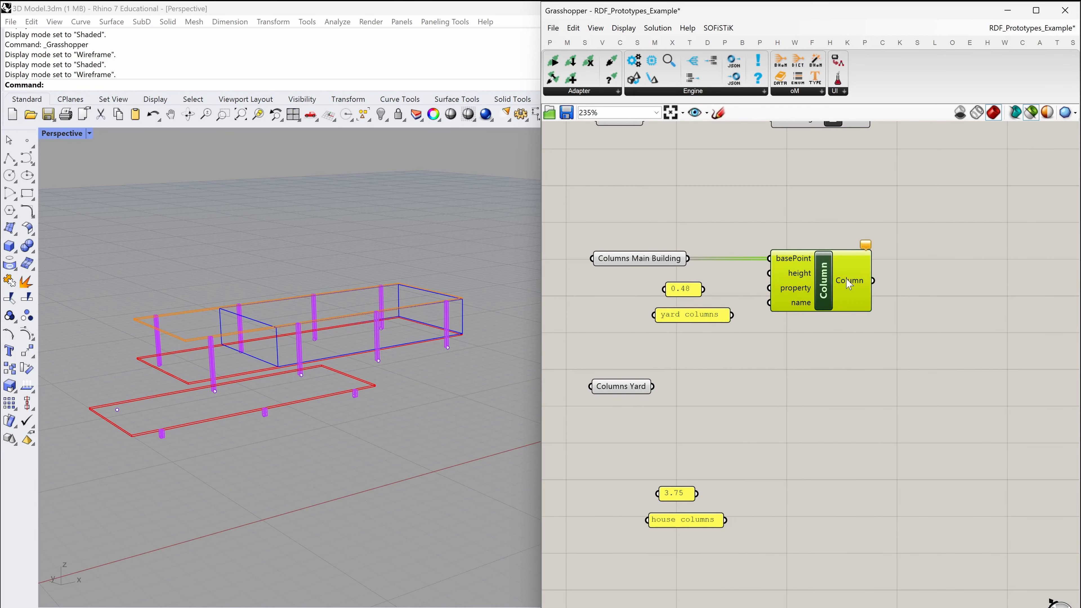
key(ctrl+c)
key(ctrl+v)
drag(653, 386, 776, 381)
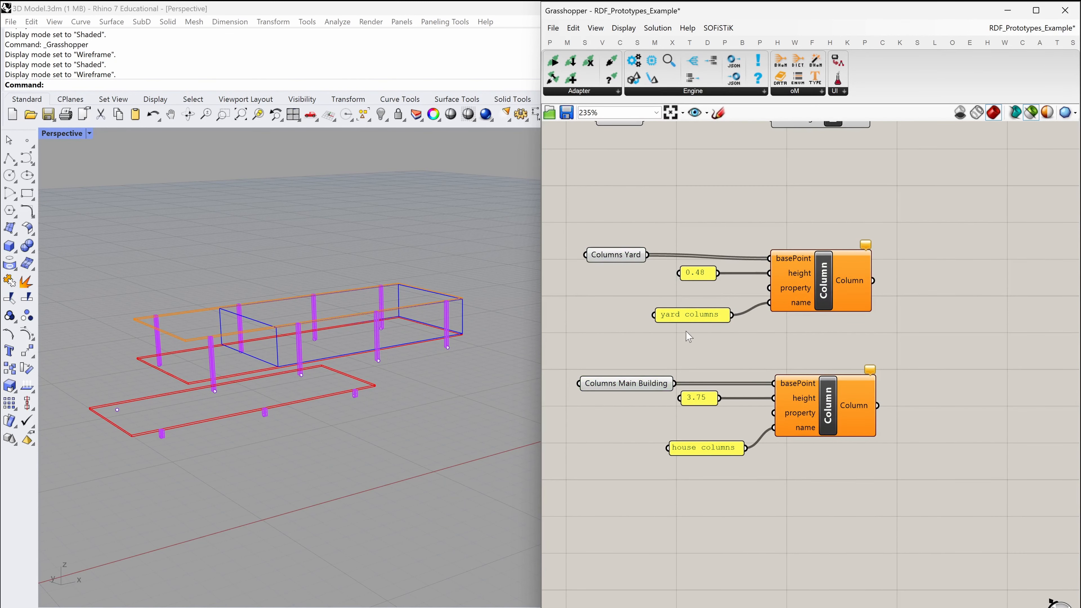
- Add a ConstantFramingProperty component with profile, material, orientationAngle and name inputs, connected to the yard Column component's property input
right_drag(720, 323, 814, 322)
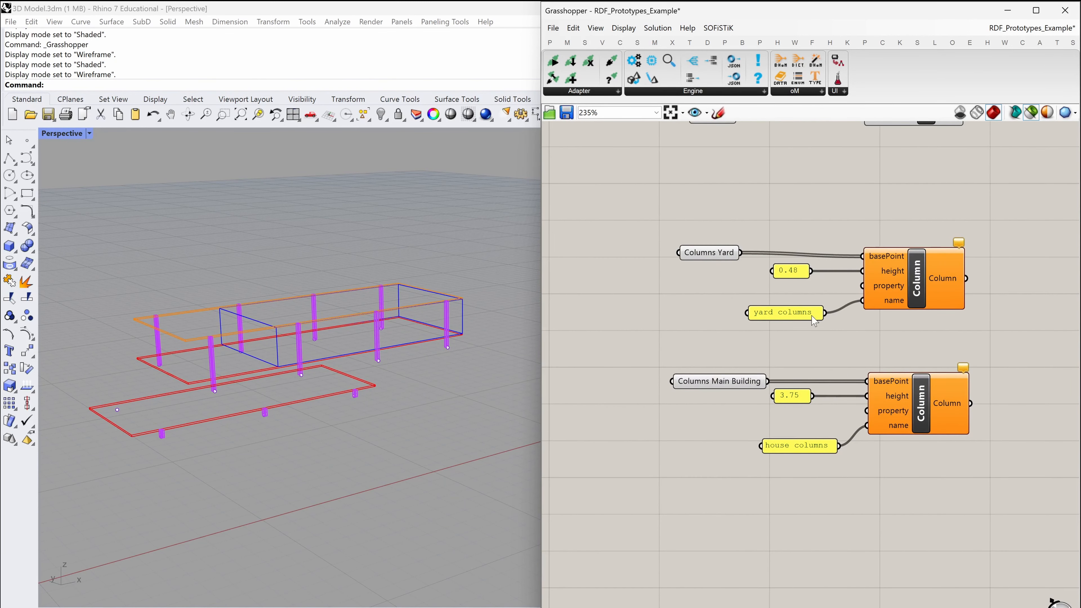
mouse_move(960, 248)
right_drag(834, 292, 824, 364)
scroll(918, 297, down, 1)
right_drag(941, 232, 928, 273)
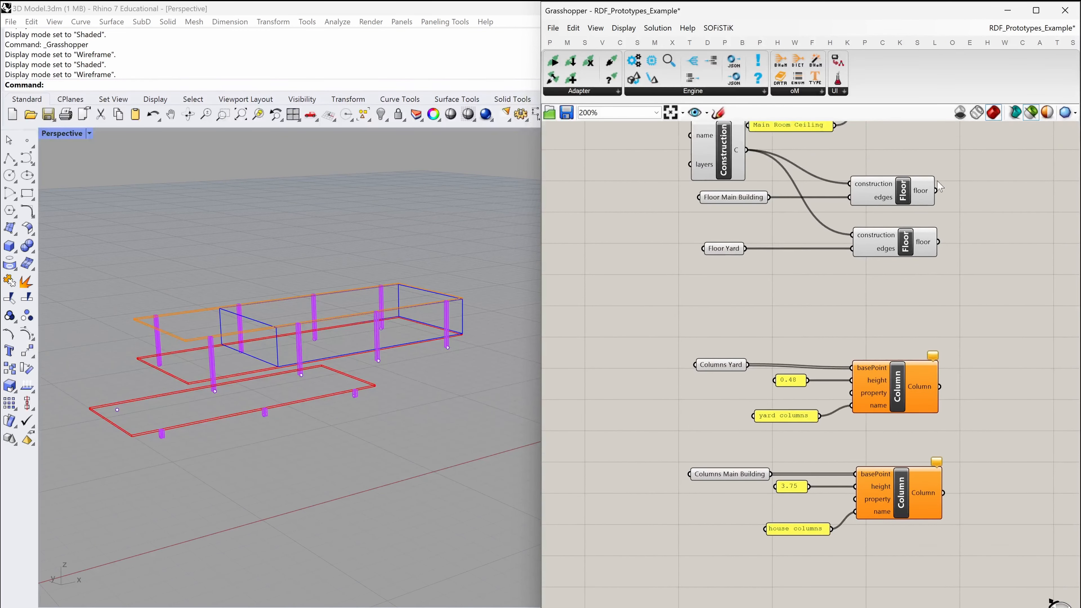
scroll(884, 292, down, 2)
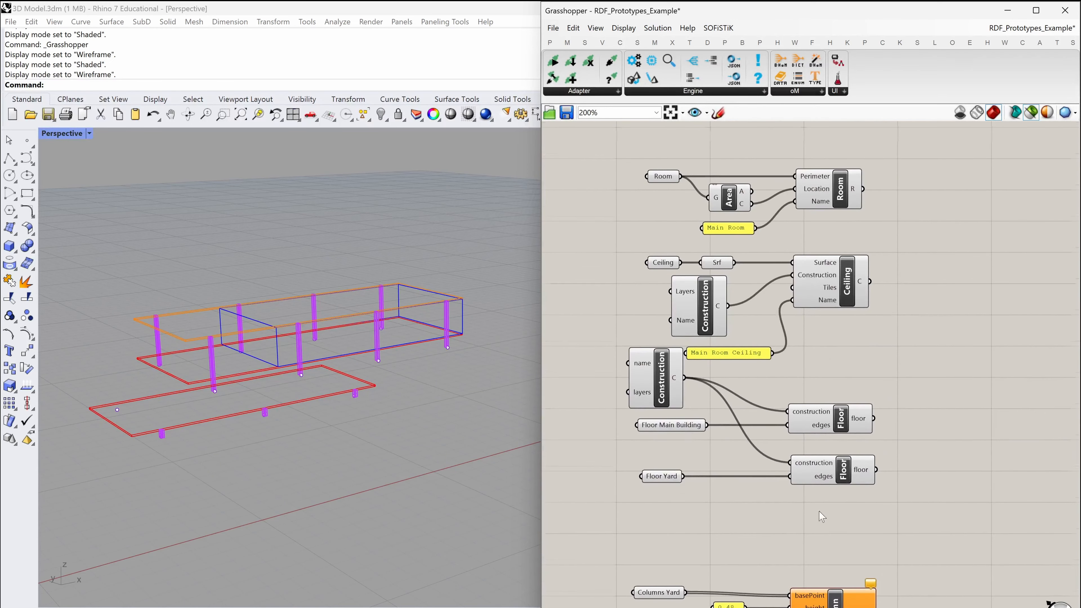
scroll(880, 347, up, 2)
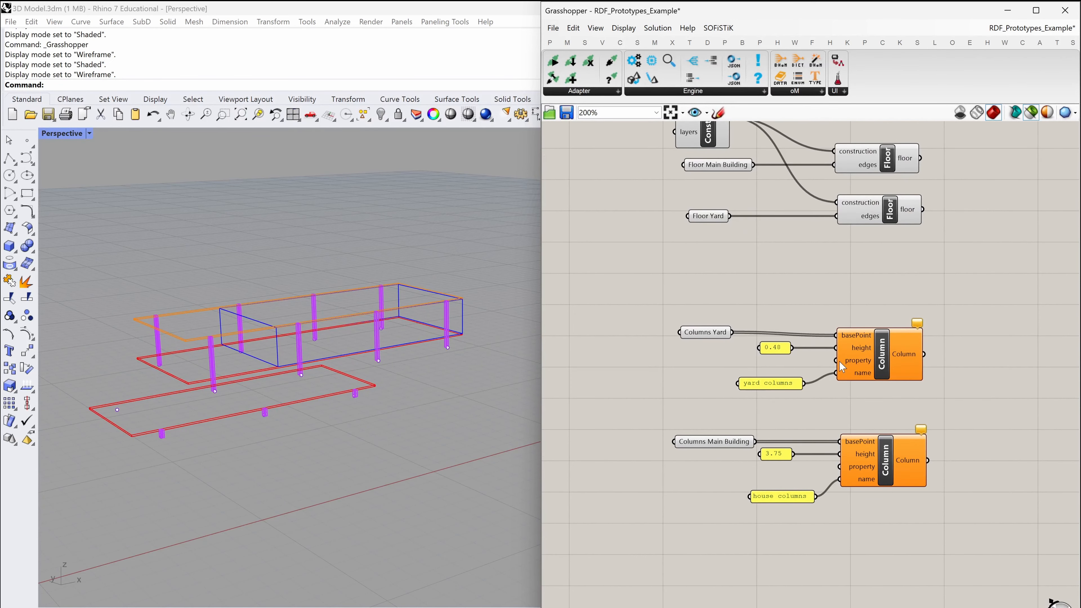
drag(838, 361, 618, 372)
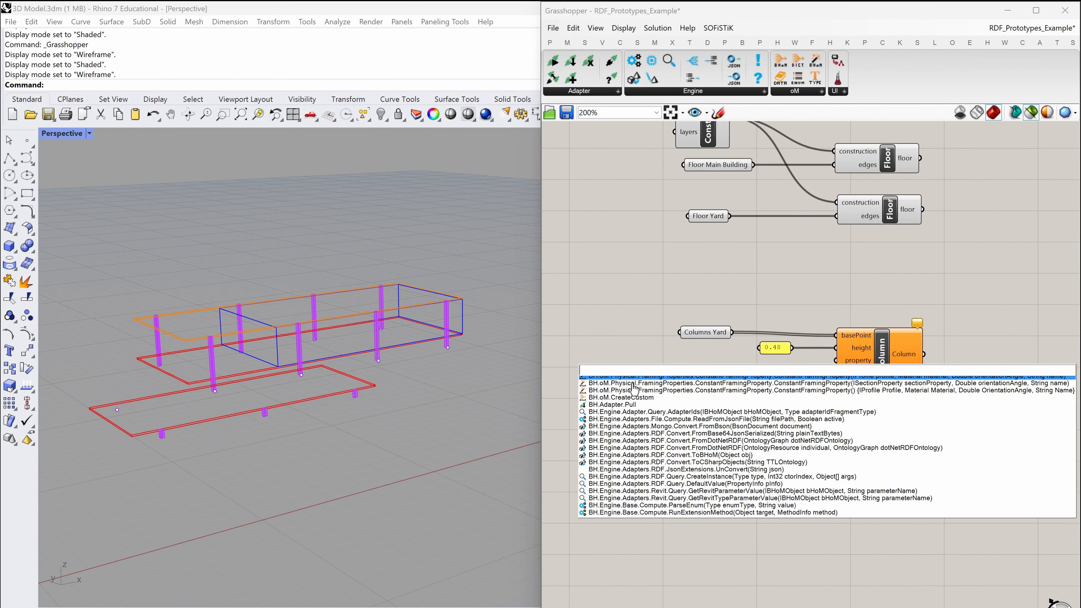
click(648, 392)
right_drag(614, 381, 698, 338)
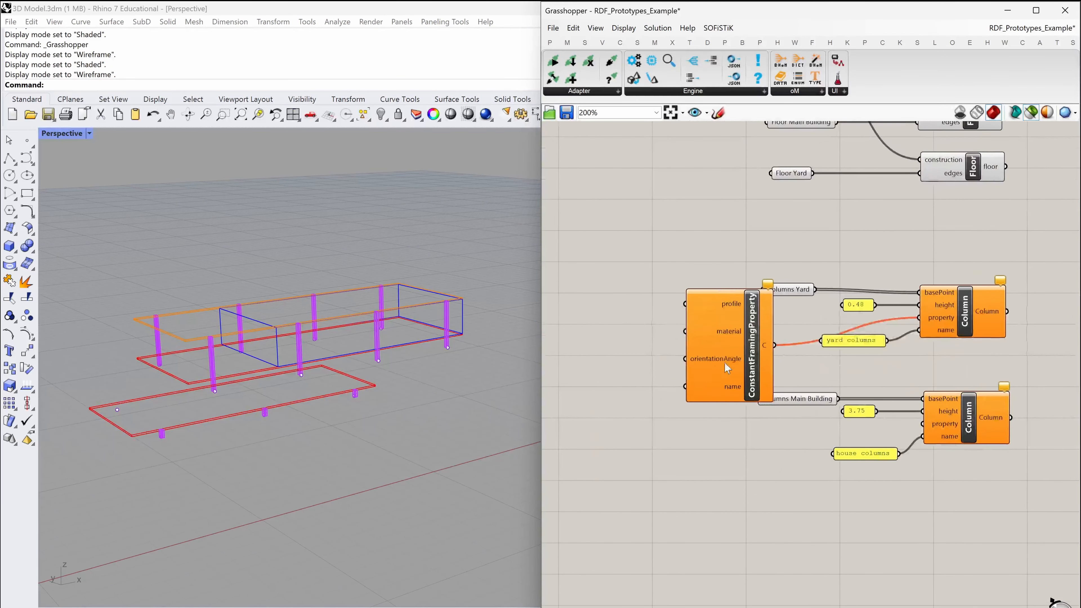
- Move the ConstantFramingProperty component clear of the column parameters, leaving free canvas in front of its inputs
drag(696, 335, 679, 332)
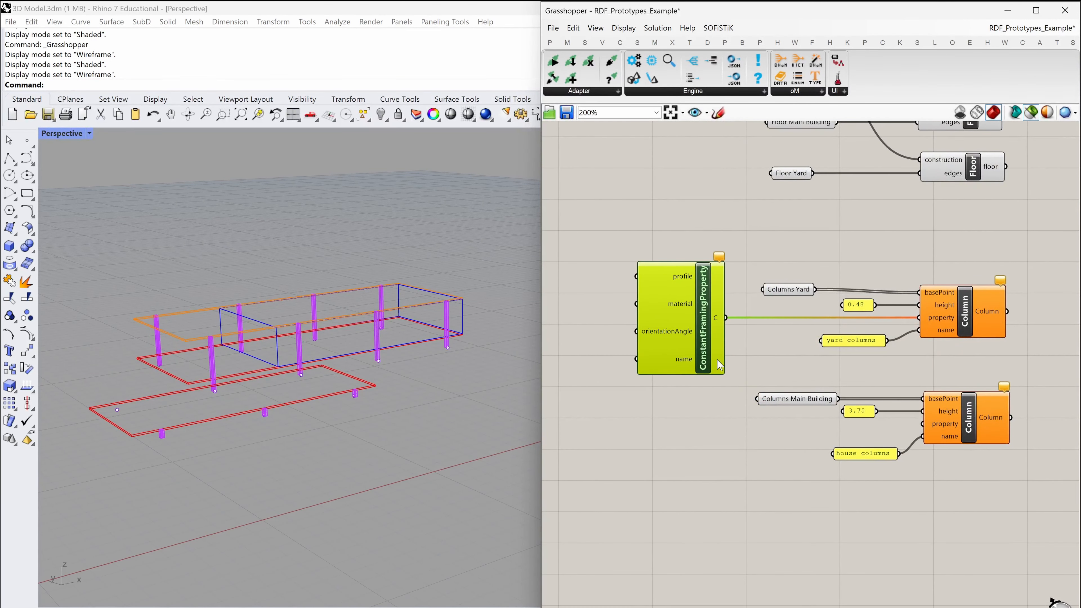
click(679, 436)
right_drag(707, 442, 796, 486)
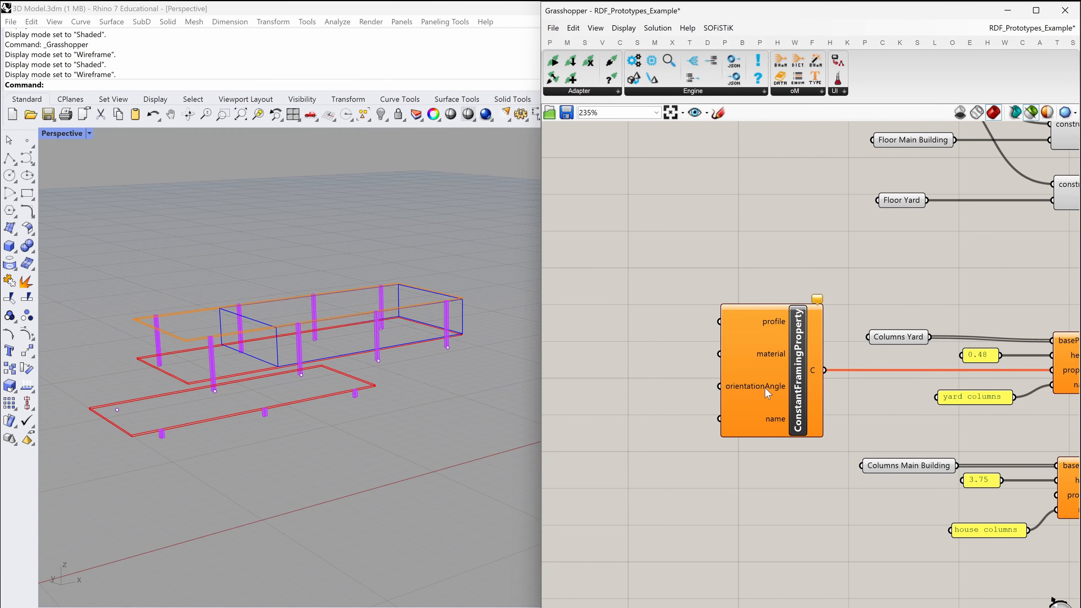
right_drag(696, 465, 707, 427)
- Add a Material component with a single property input, connected to the ConstantFramingProperty's material input
double_click(658, 402)
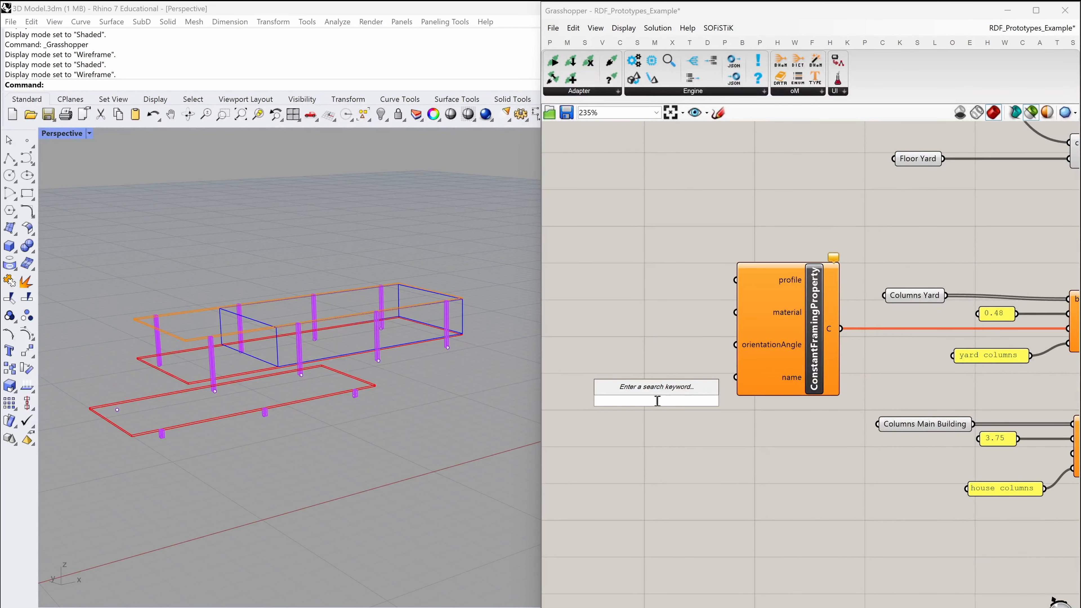
drag(734, 310, 431, 313)
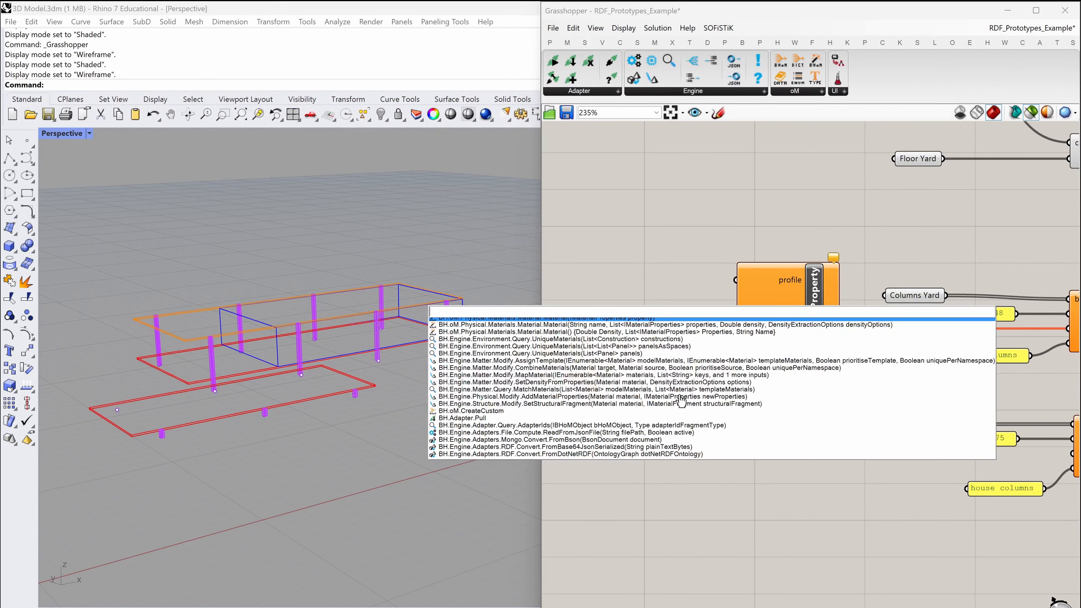
click(680, 397)
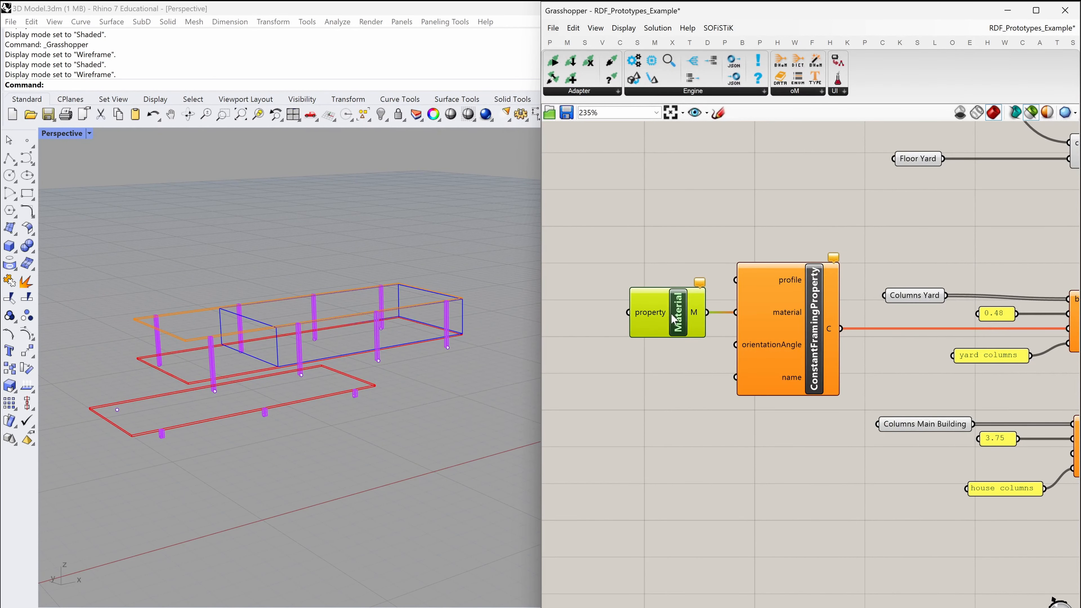
mouse_move(643, 319)
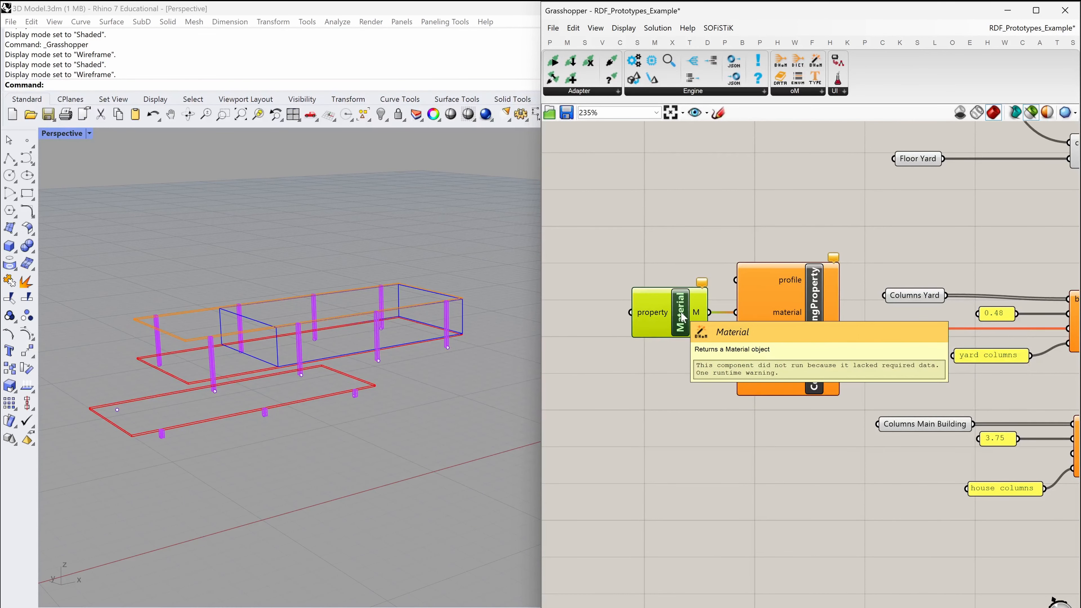
- Replace the Material component with the variant taking name, properties, density and densityOptions, connected to the material input and aligned with it
double_click(654, 354)
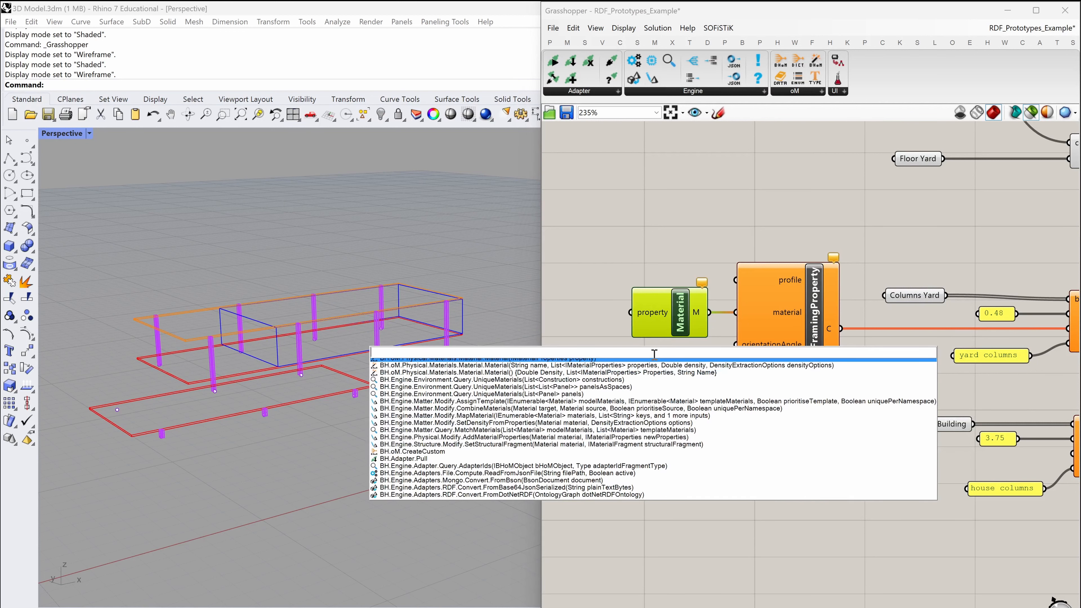
click(654, 365)
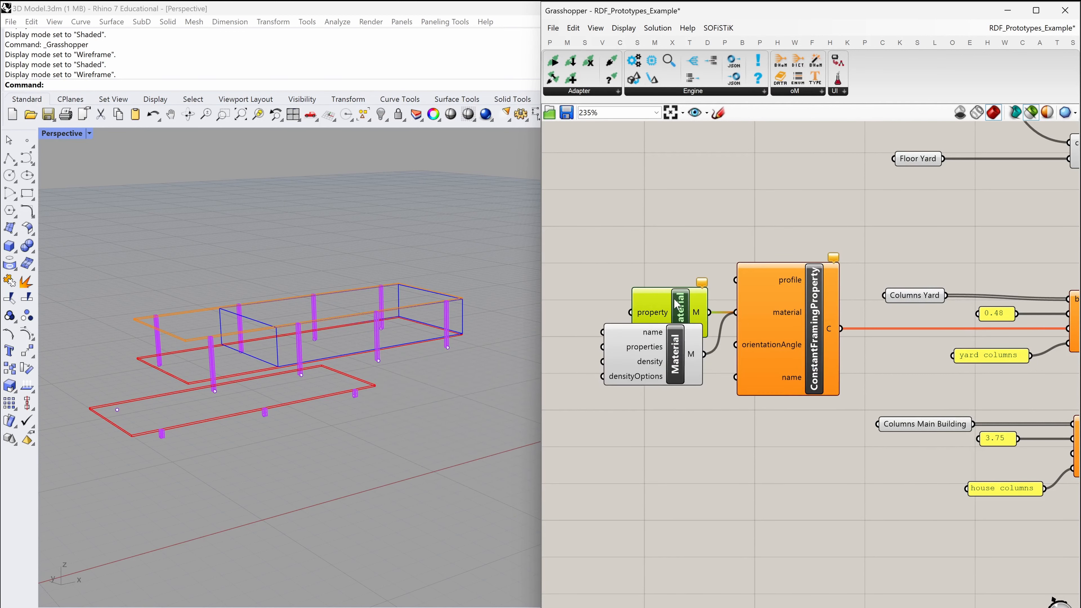
key(Delete)
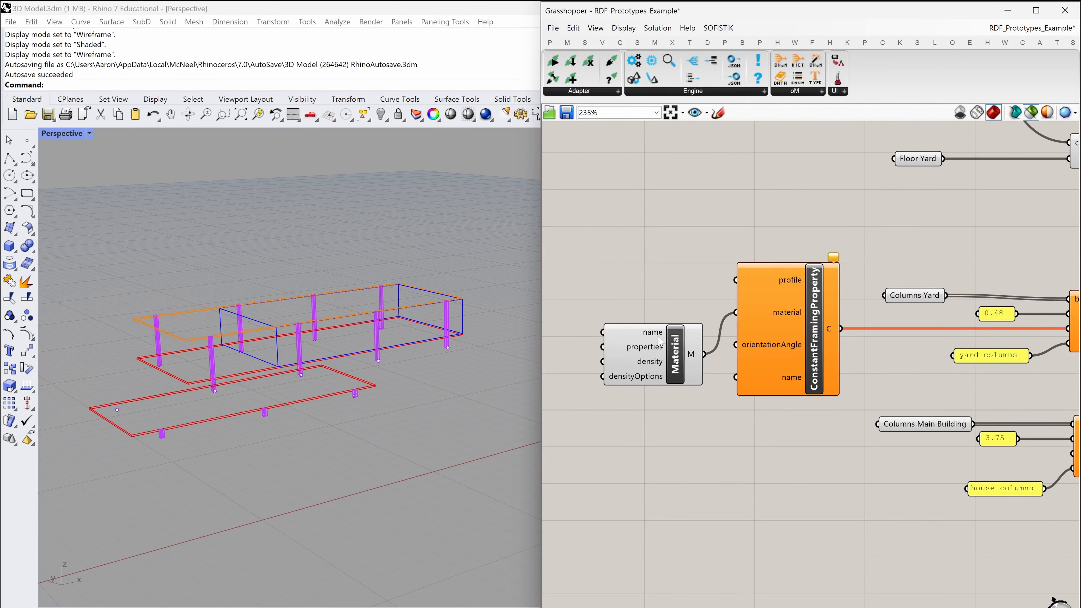
drag(658, 337, 672, 296)
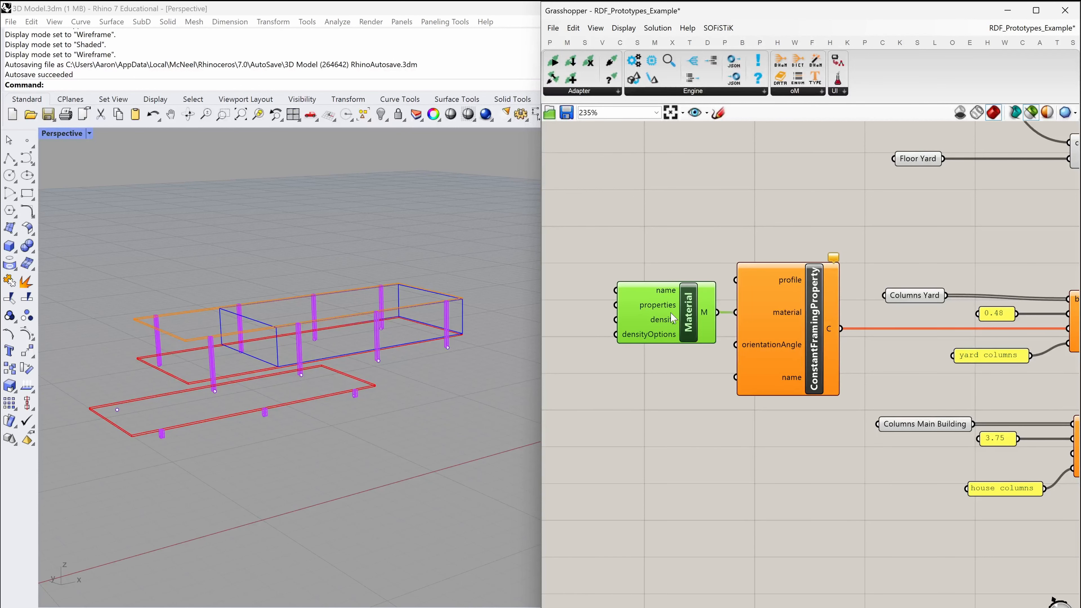
- Create a panel containing S235 and connect it to the Material component's name input
right_drag(672, 363, 735, 415)
right_drag(644, 419, 751, 421)
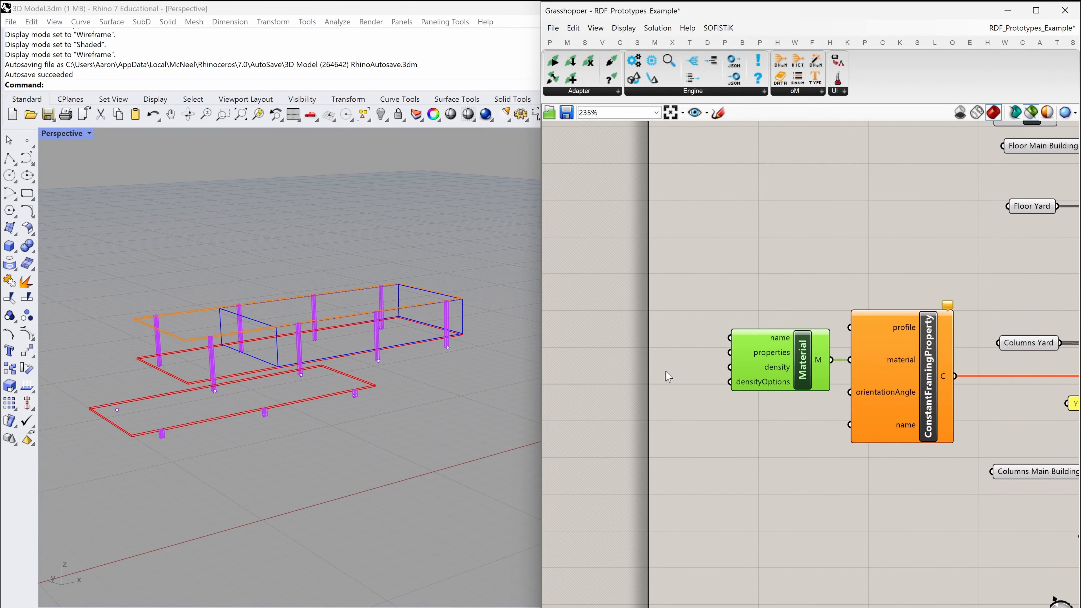
click(670, 374)
double_click(677, 359)
text(")
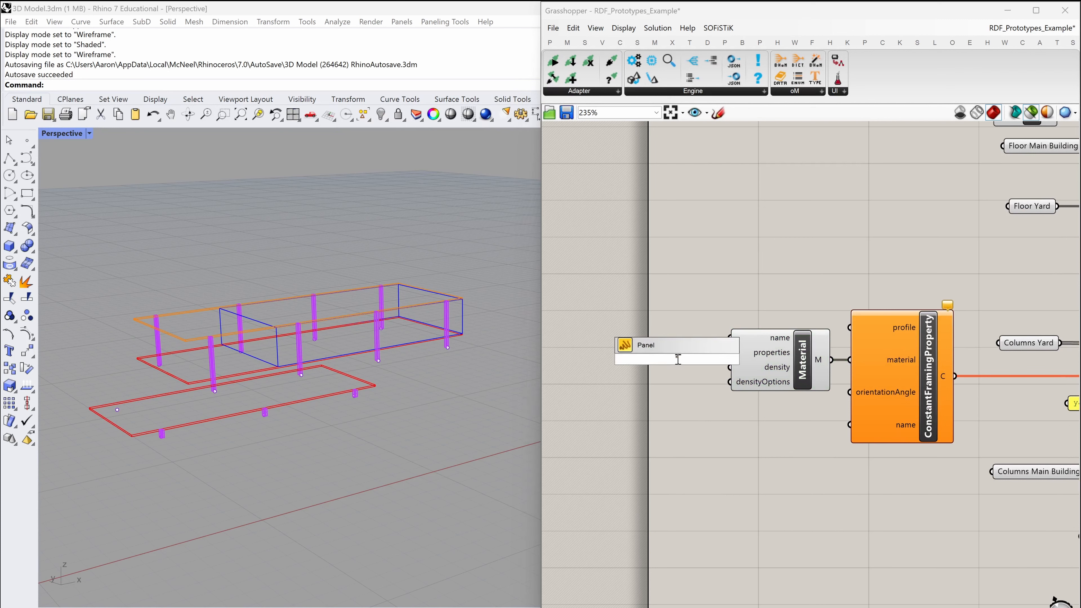
text(S235)
key(Return)
drag(697, 358, 694, 331)
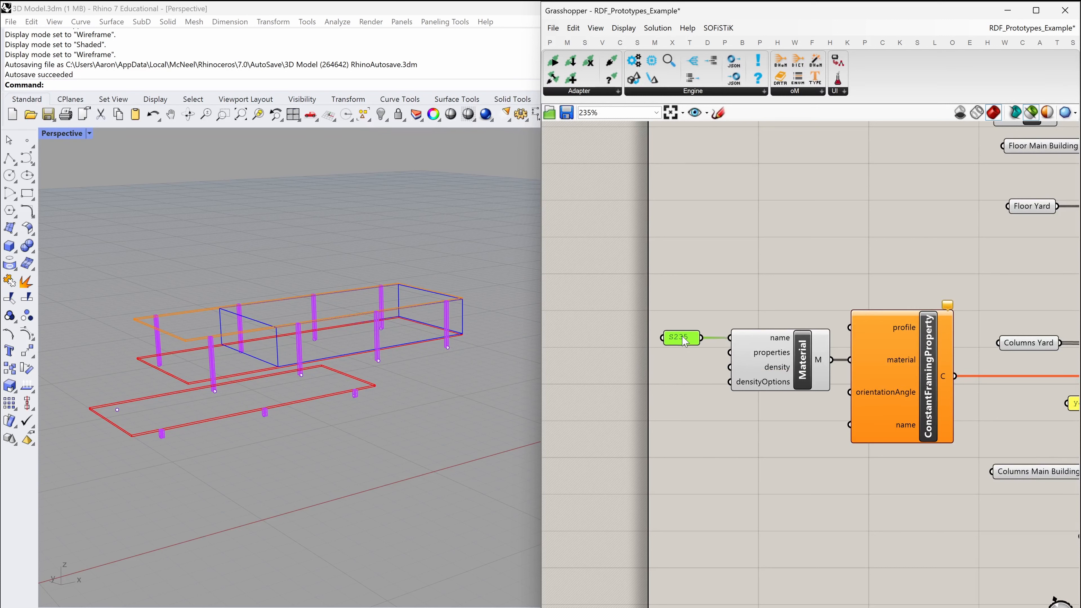
- Create a panel with 7850 and connect it to the Material component's density input
double_click(672, 373)
text("7850)
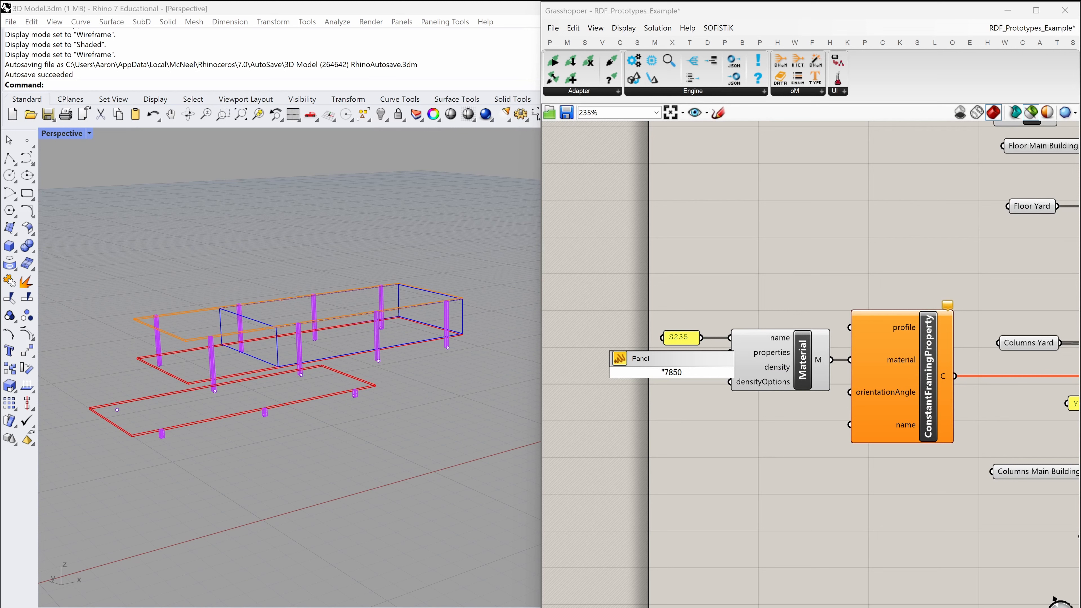
key(Return)
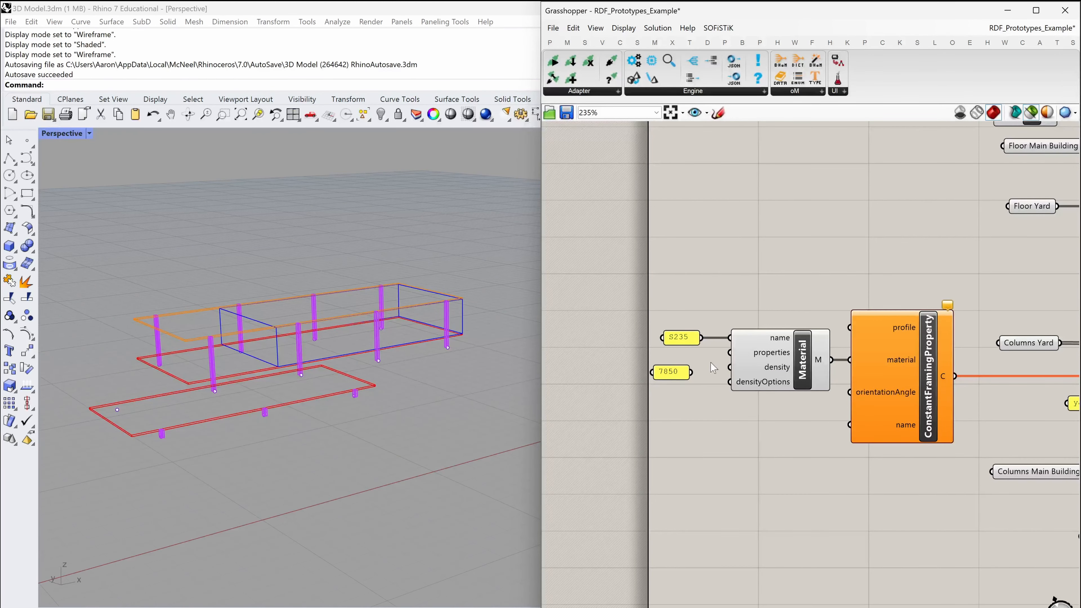
drag(730, 367, 685, 372)
- Paste the prepared ISectionProfile with its 0.096, 0.100, 0.008, 0.012 and 0.001 panels above Material and connect it to ConstantFramingProperty's profile input
right_drag(796, 417, 706, 420)
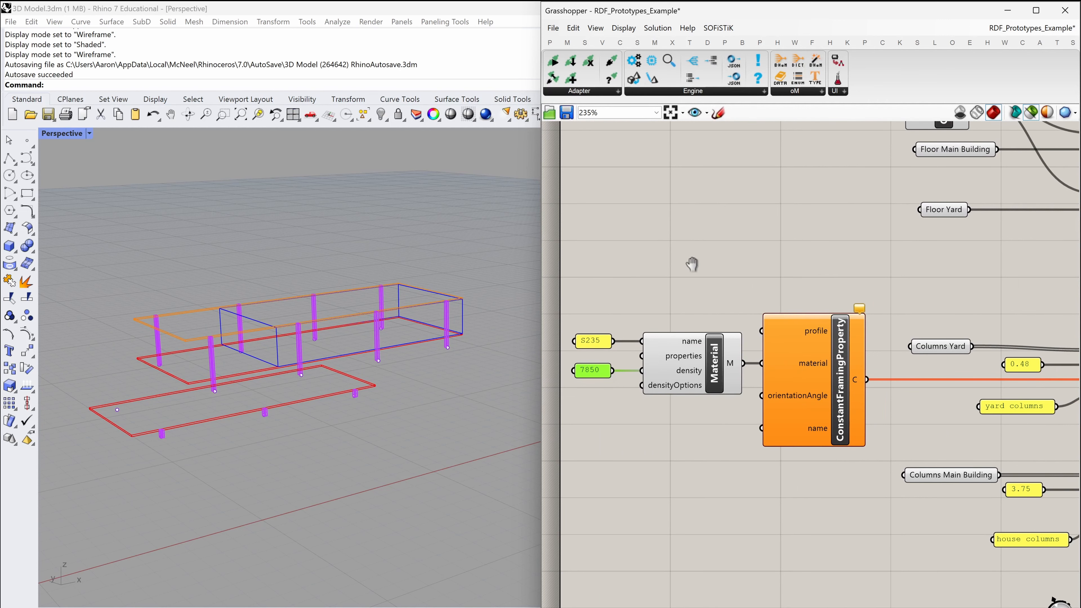
right_drag(692, 263, 683, 300)
key(ctrl+v)
scroll(683, 300, down, 3)
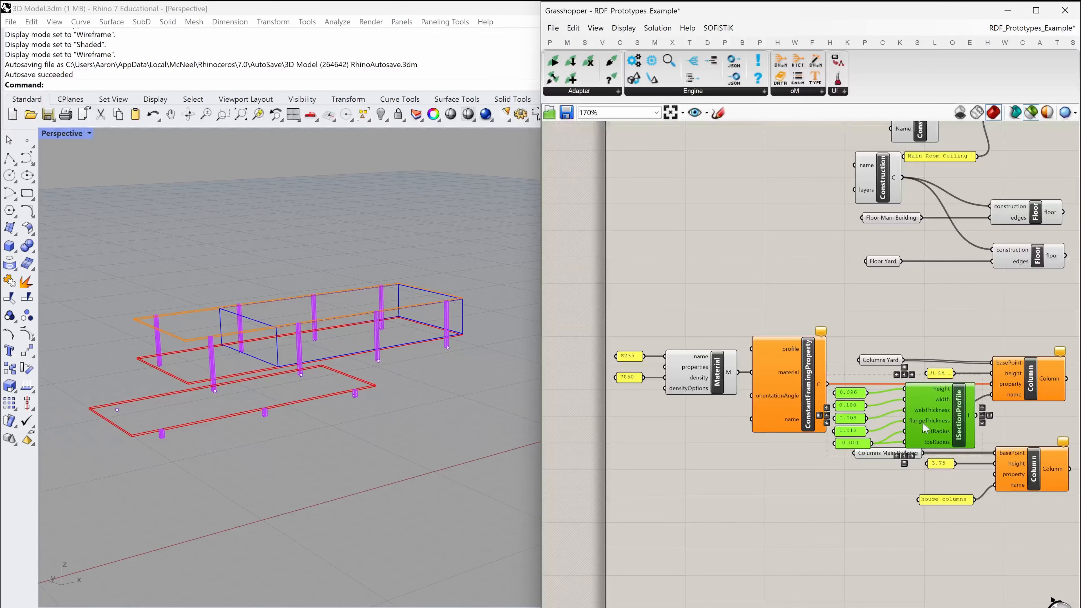
drag(923, 423, 677, 302)
scroll(677, 302, up, 3)
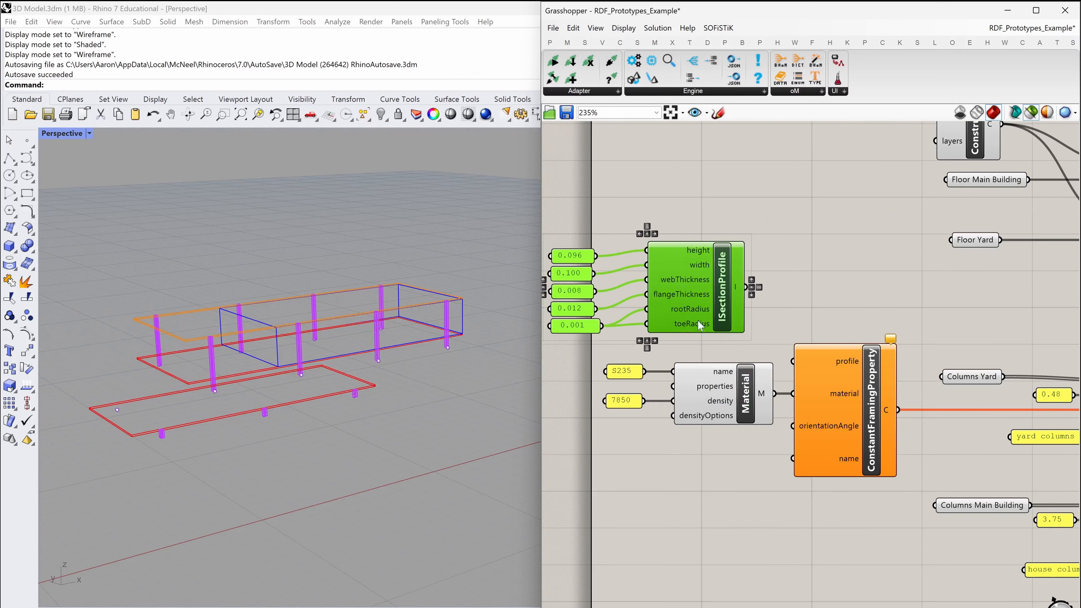
click(858, 300)
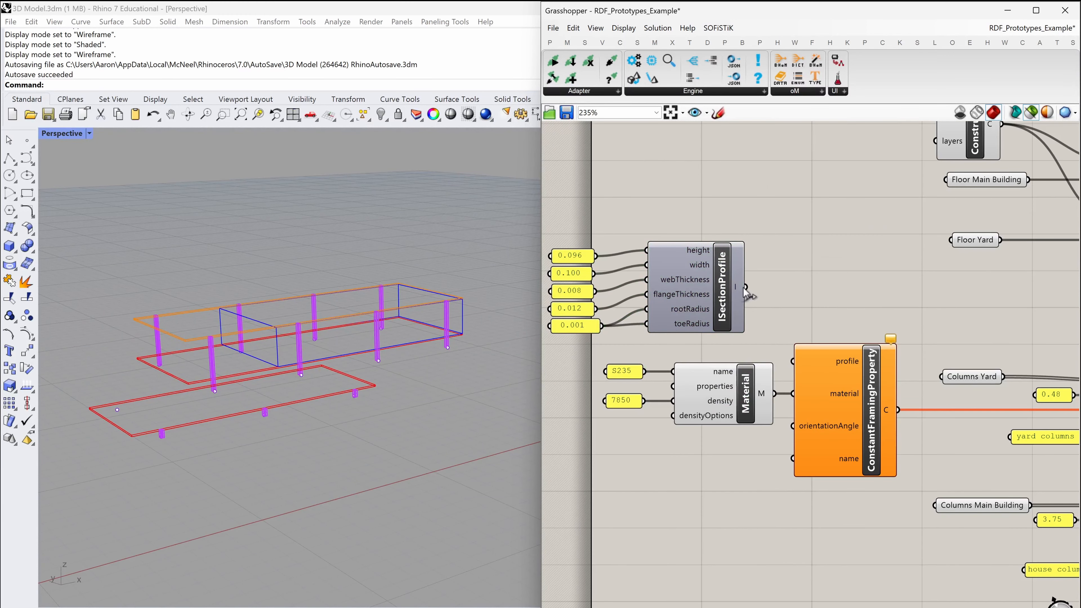
drag(746, 287, 792, 361)
- Create a panel with Hea100 and connect it to the ConstantFramingProperty's name input
right_drag(837, 498, 835, 449)
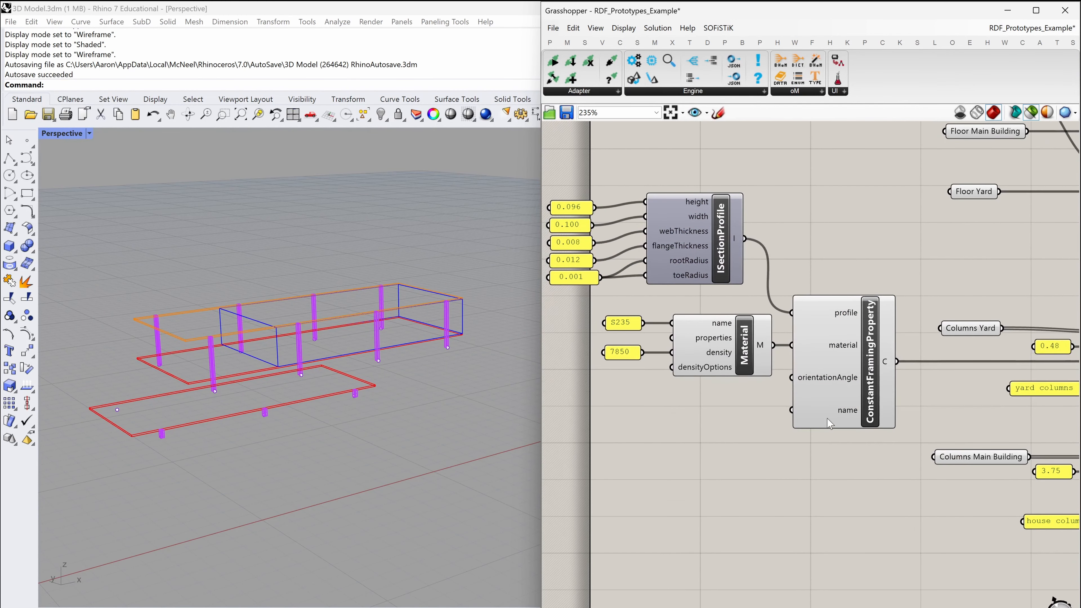
double_click(704, 427)
text(2)
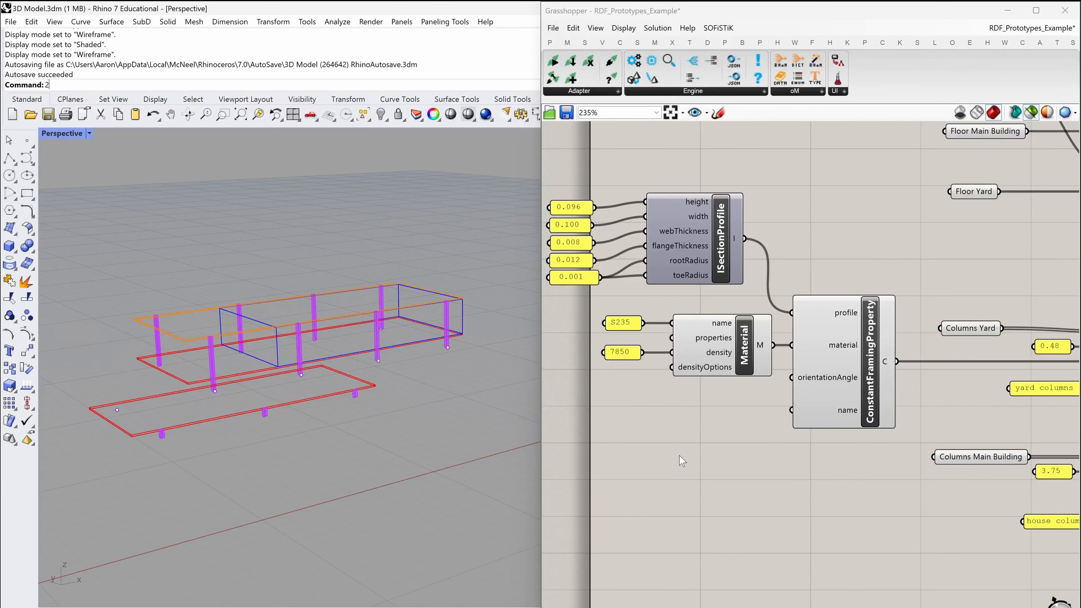
double_click(693, 447)
text("He)
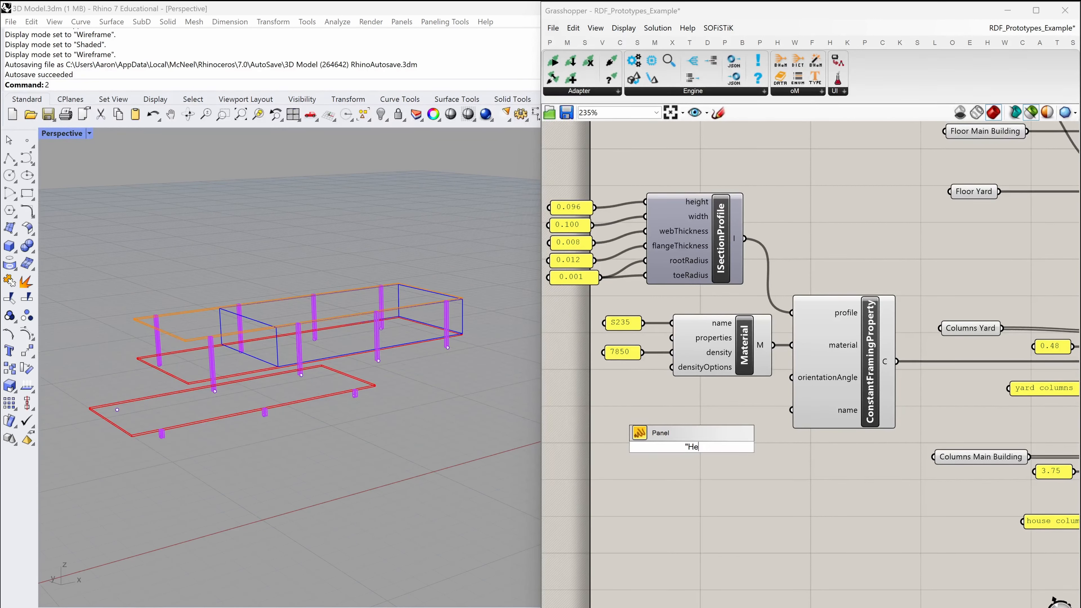
text(a100)
key(Return)
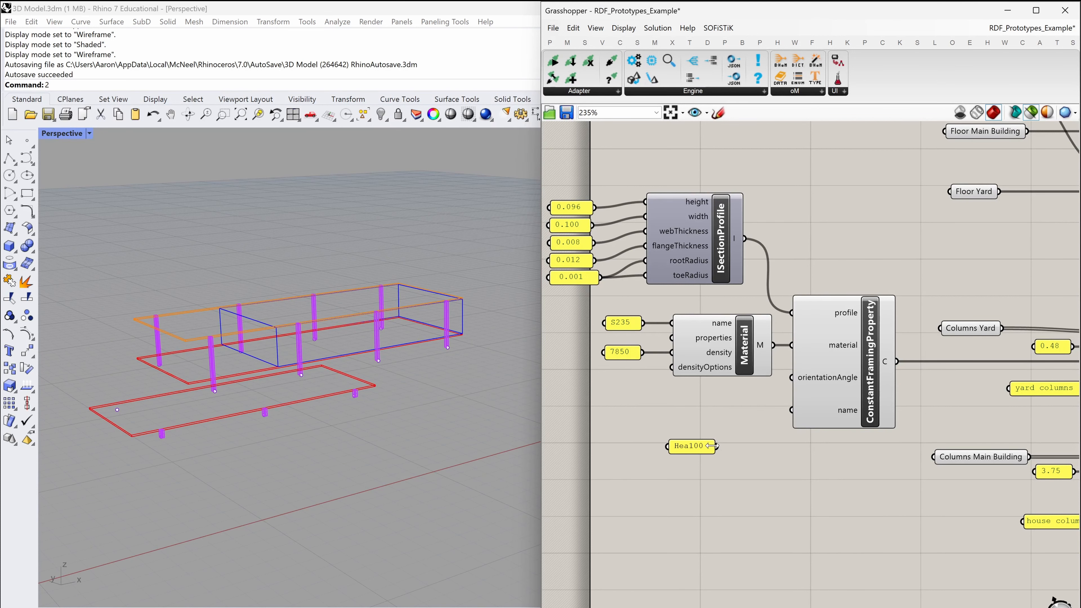
drag(696, 448, 732, 415)
- Also connect the ConstantFramingProperty output to the main building Column's property input and align the house columns panel with the name input
right_drag(873, 409, 715, 395)
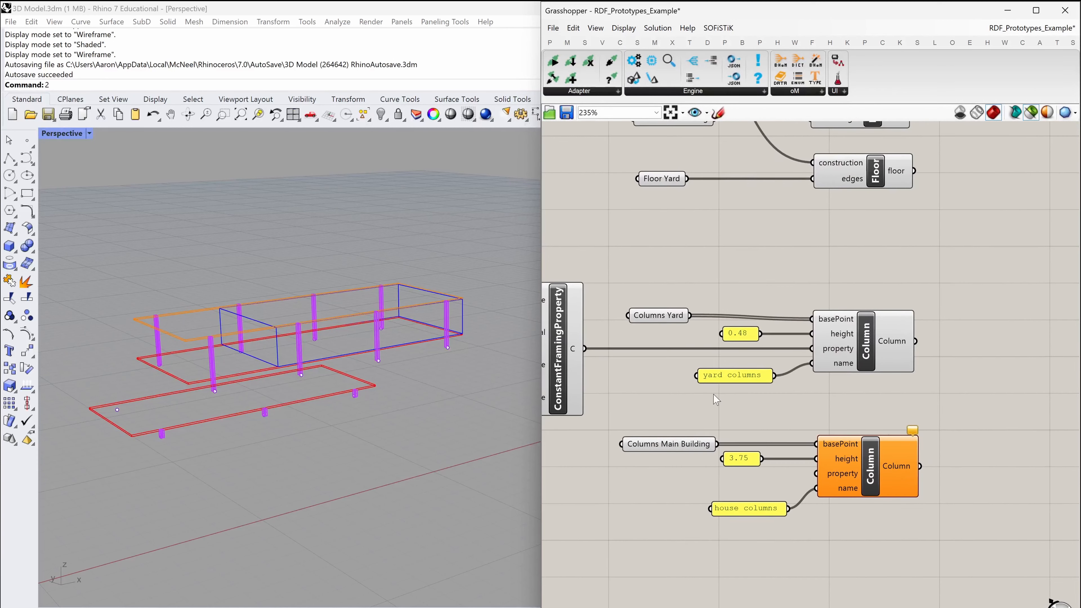
drag(579, 349, 816, 473)
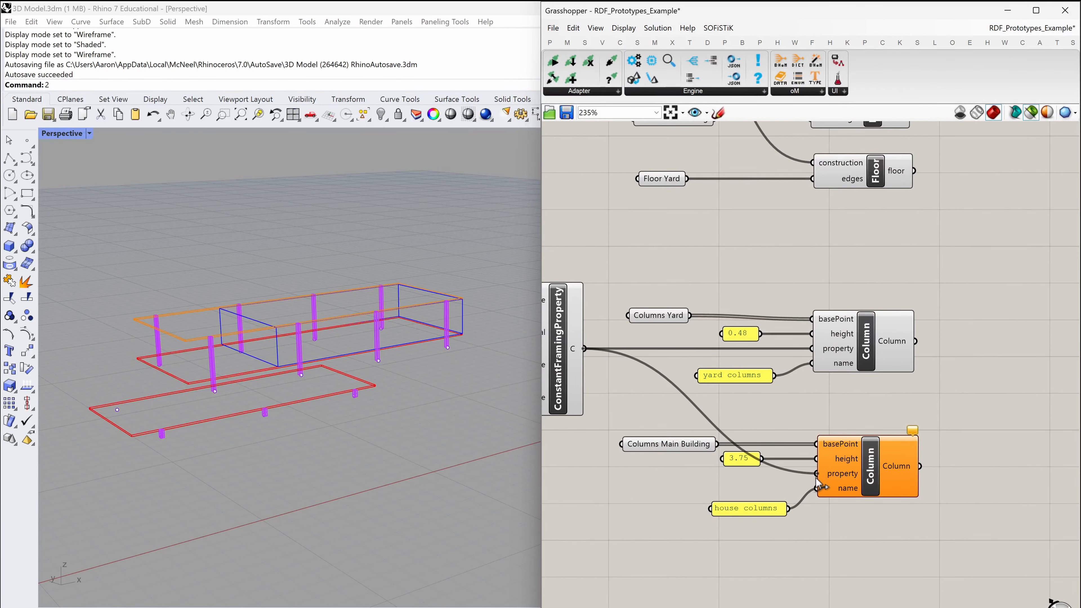
drag(750, 509, 751, 494)
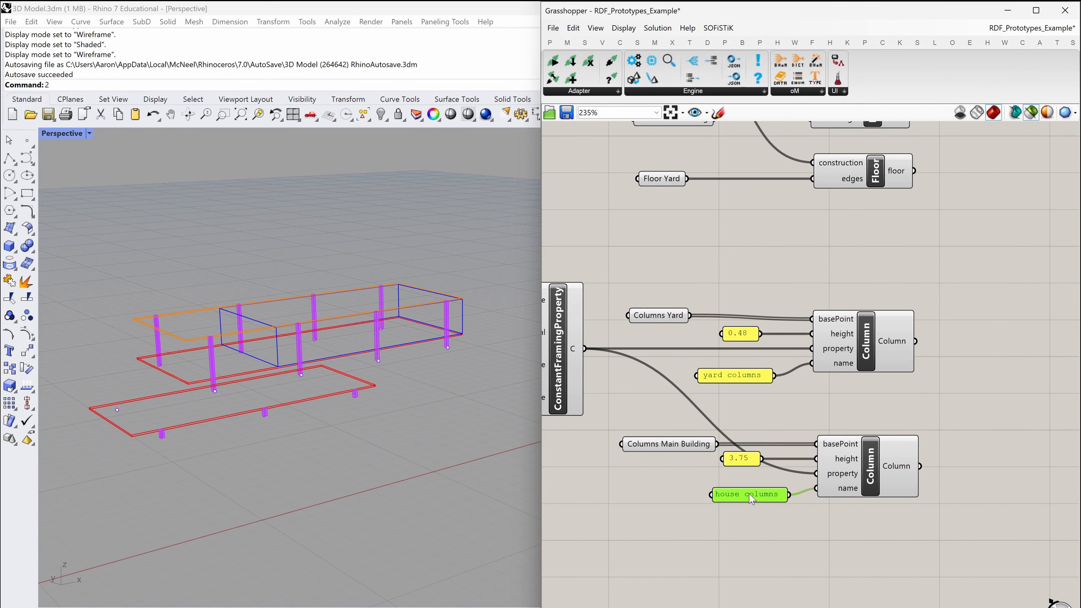
- Select each Column component to check its geometry in the model, and extend the preview from selected objects to all components
click(887, 341)
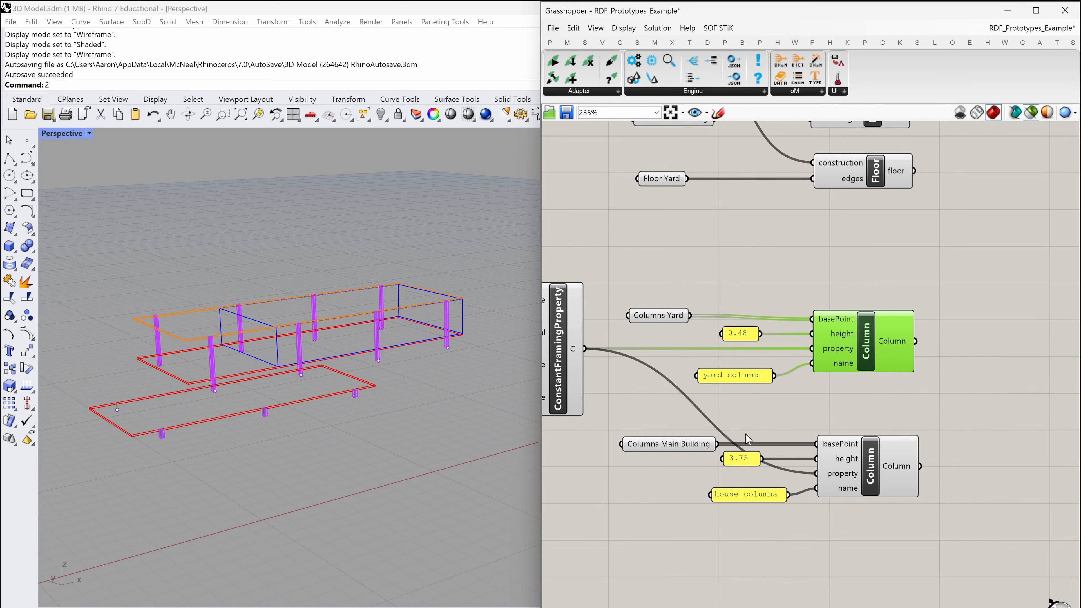
click(868, 470)
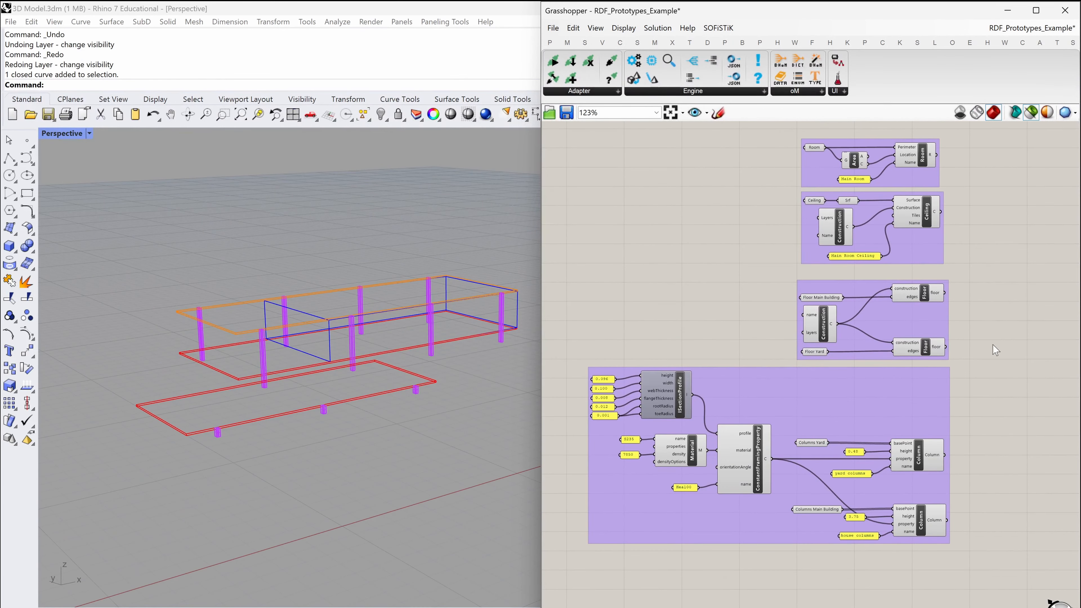
click(1030, 113)
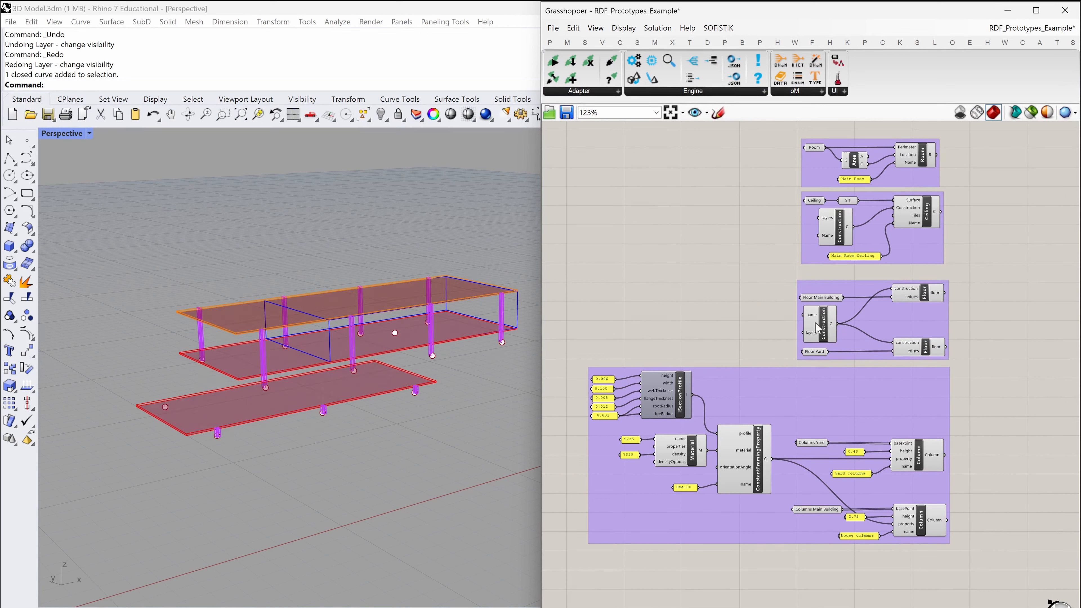
- Move the Farnsworth house, 1951 and address panels together on the canvas above the Room group to make space beside them
mouse_move(817, 328)
right_click(984, 252)
right_drag(975, 192, 921, 412)
scroll(869, 273, up, 2)
scroll(869, 277, up, 1)
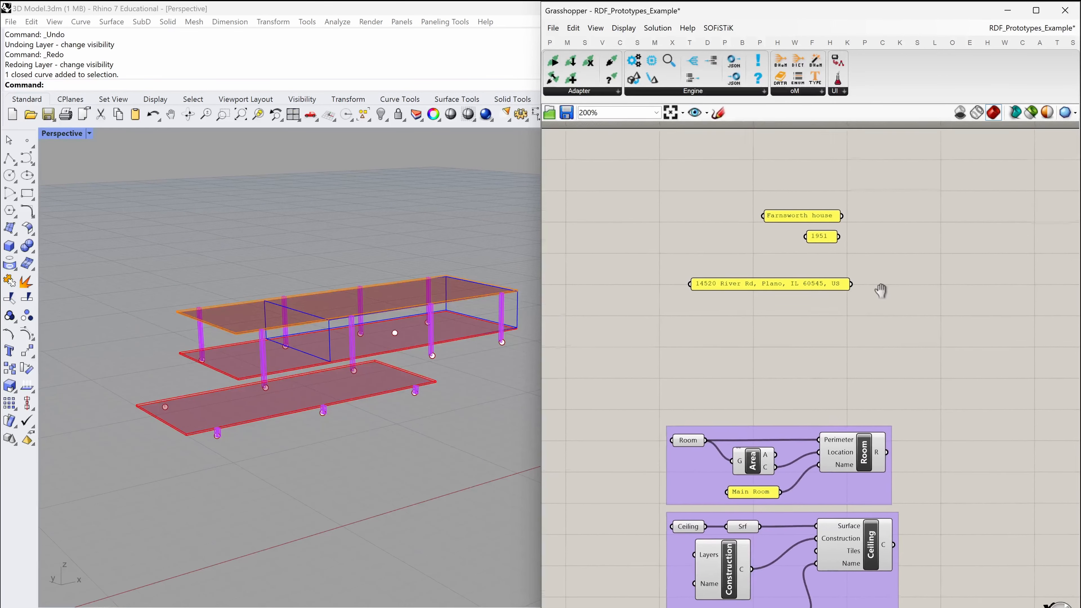
drag(884, 346, 727, 212)
click(875, 257)
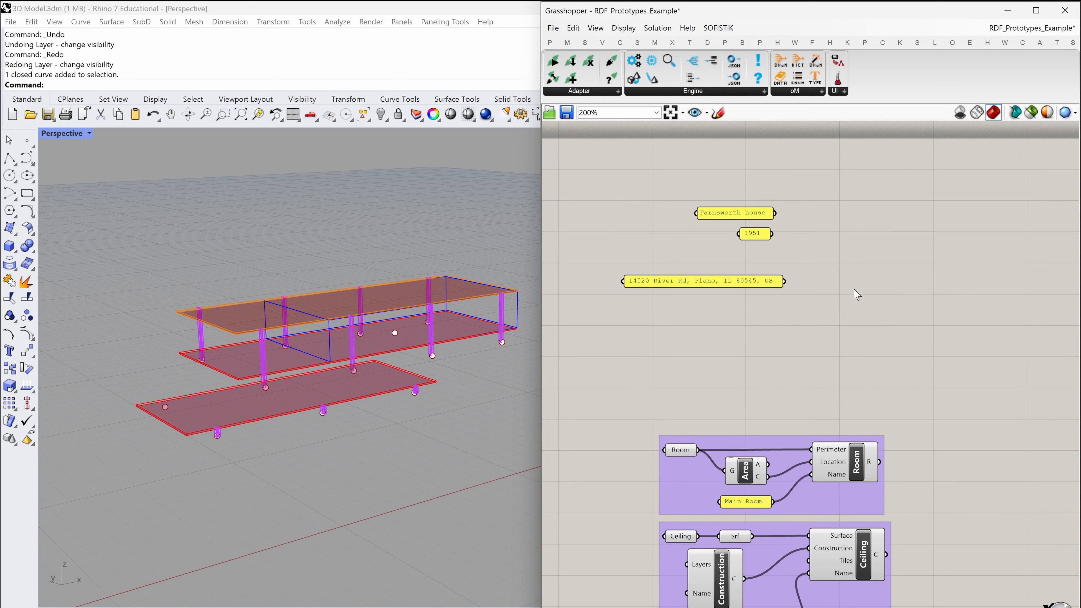
- Search the BHoM component library for architect and close the search without adding a component
double_click(853, 308)
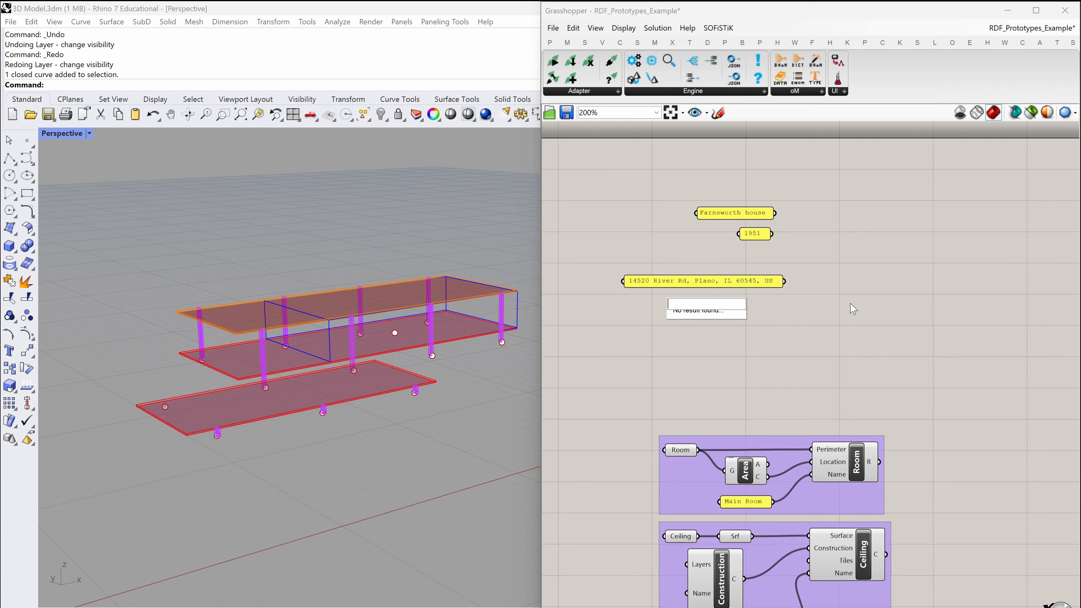
text(archite)
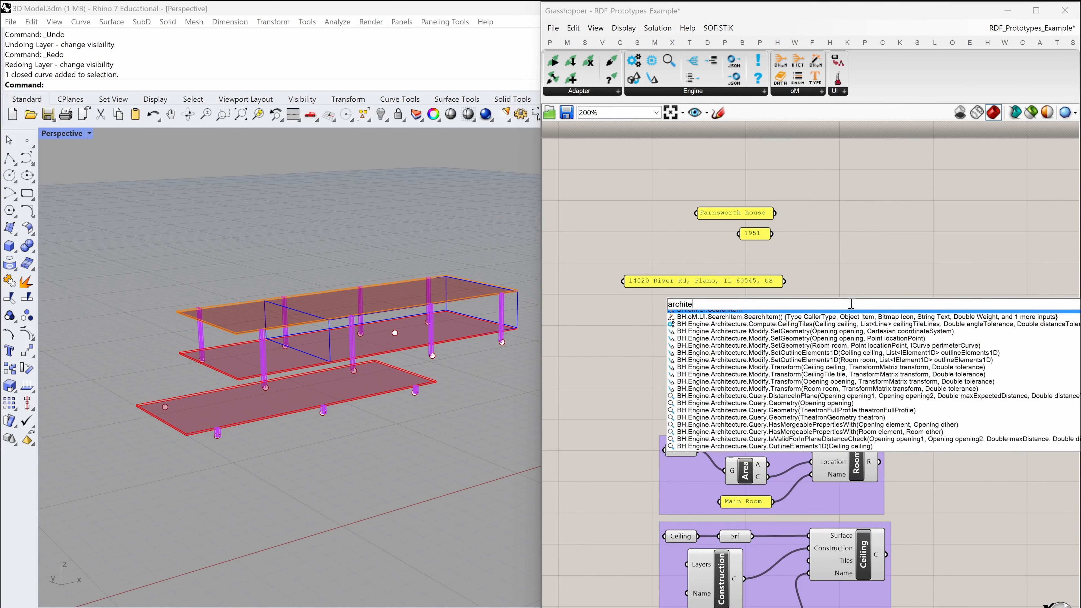
text(ct)
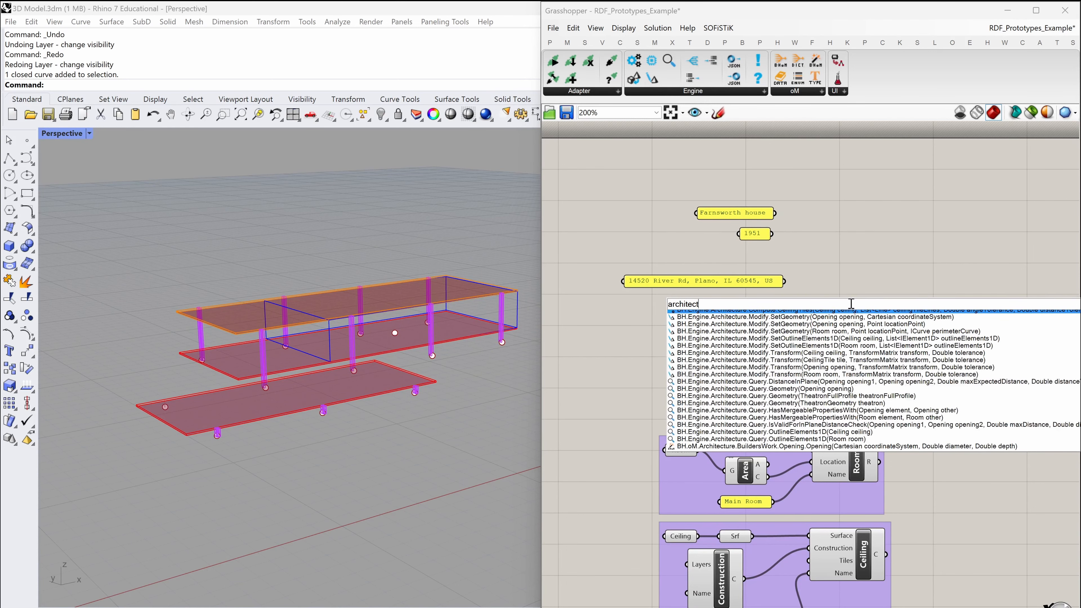
key(Escape)
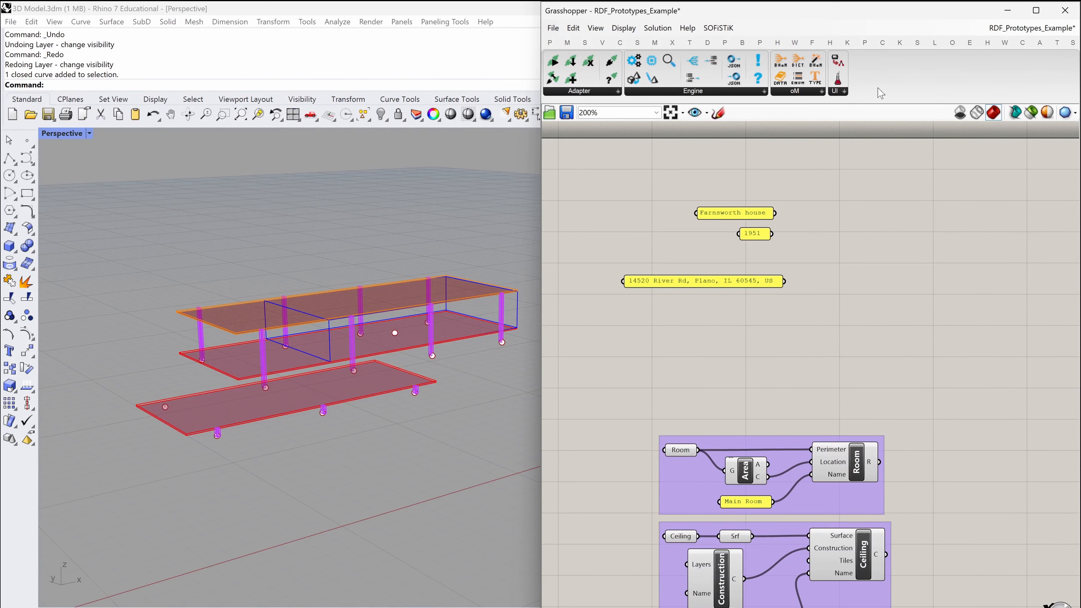
- Place a BHoM CreateCustom component on the canvas beside the Farnsworth house, 1951 and address panels
click(811, 92)
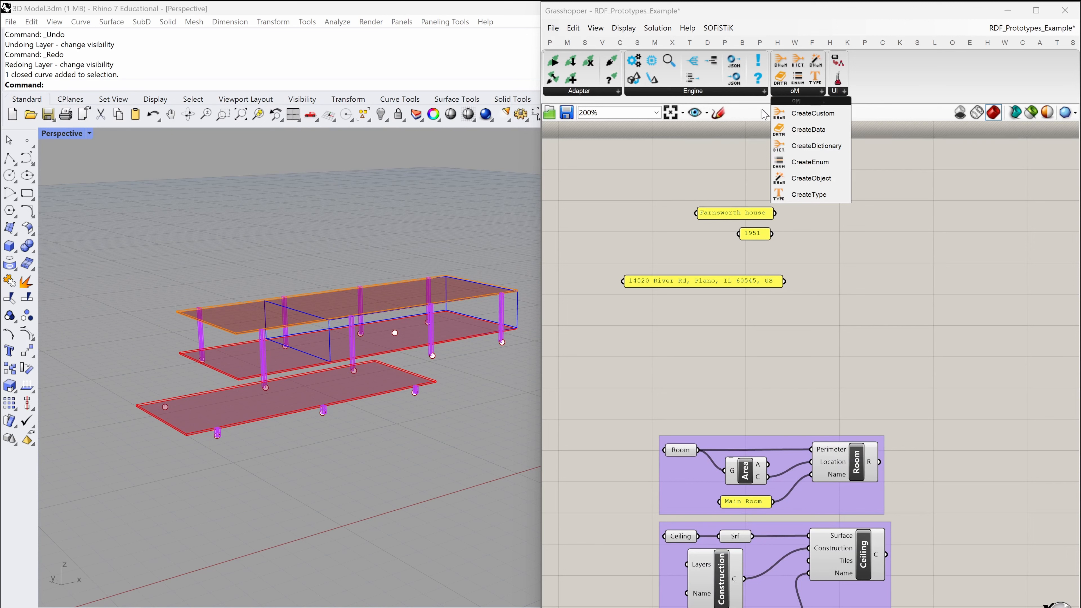
click(807, 115)
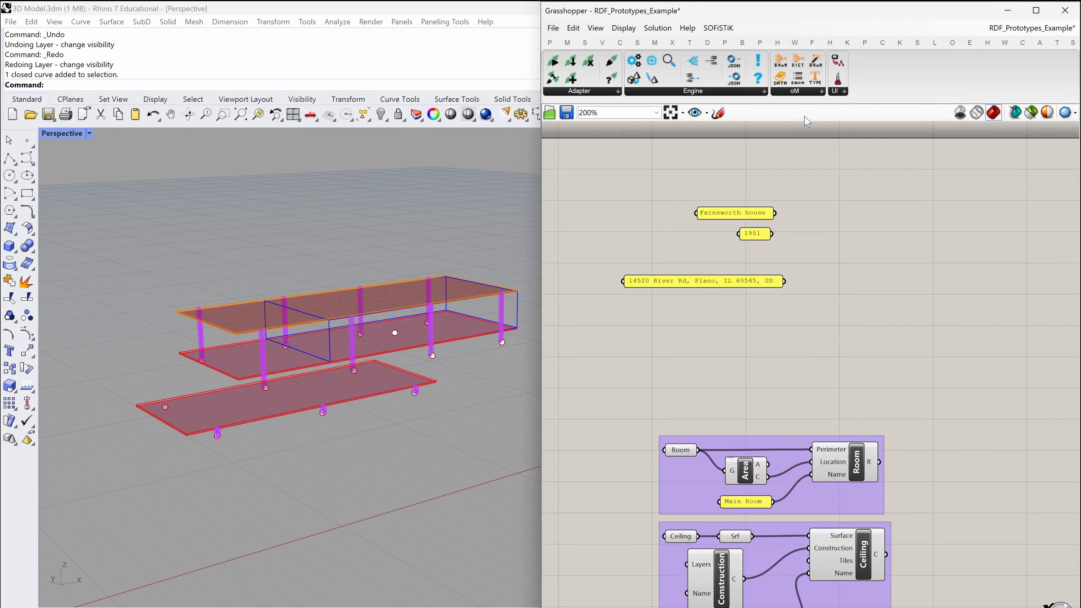
click(841, 251)
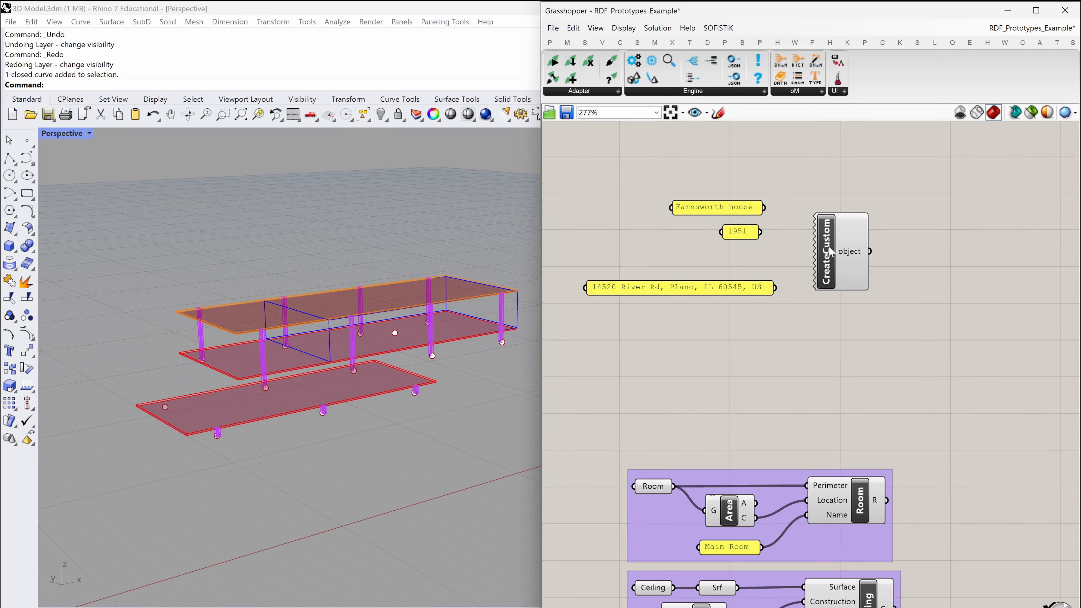
scroll(837, 257, up, 3)
scroll(883, 258, up, 2)
scroll(889, 257, down, 2)
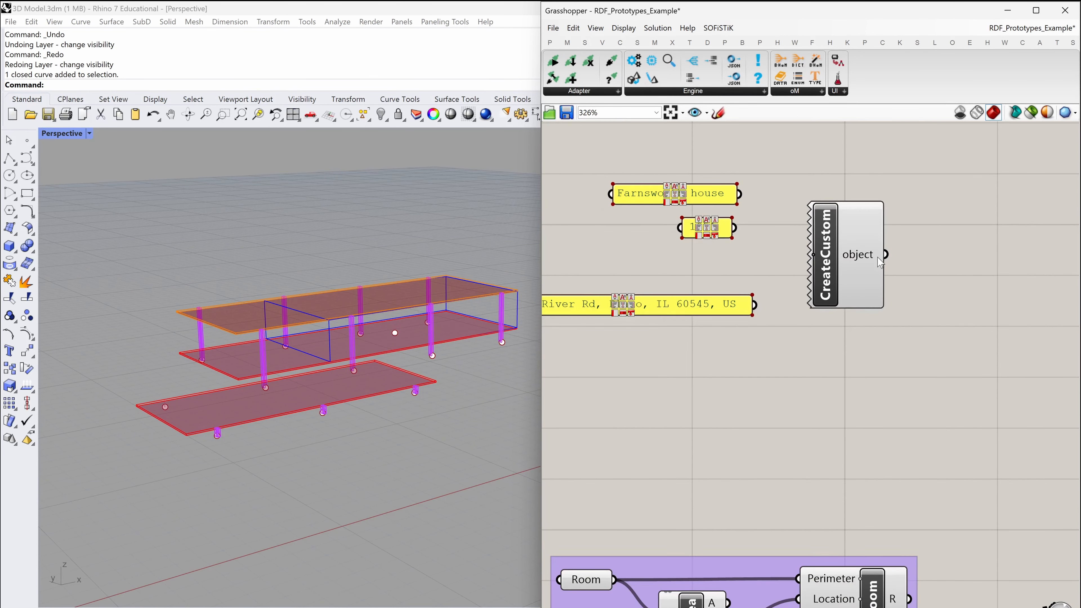
- Add two inputs to the CreateCustom component
right_drag(876, 269, 858, 310)
scroll(823, 297, up, 4)
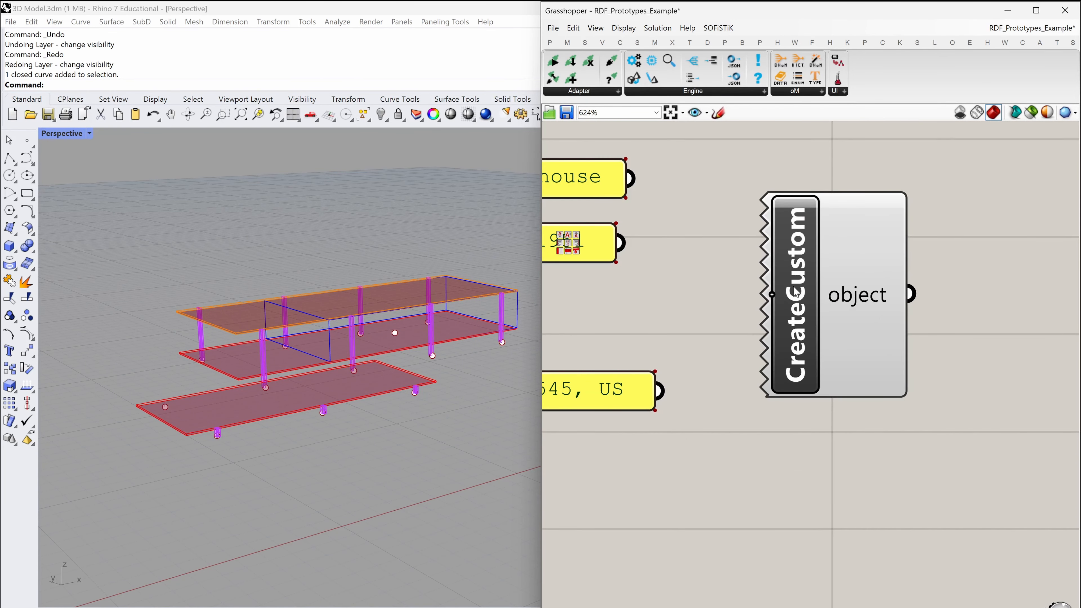
click(772, 294)
click(771, 392)
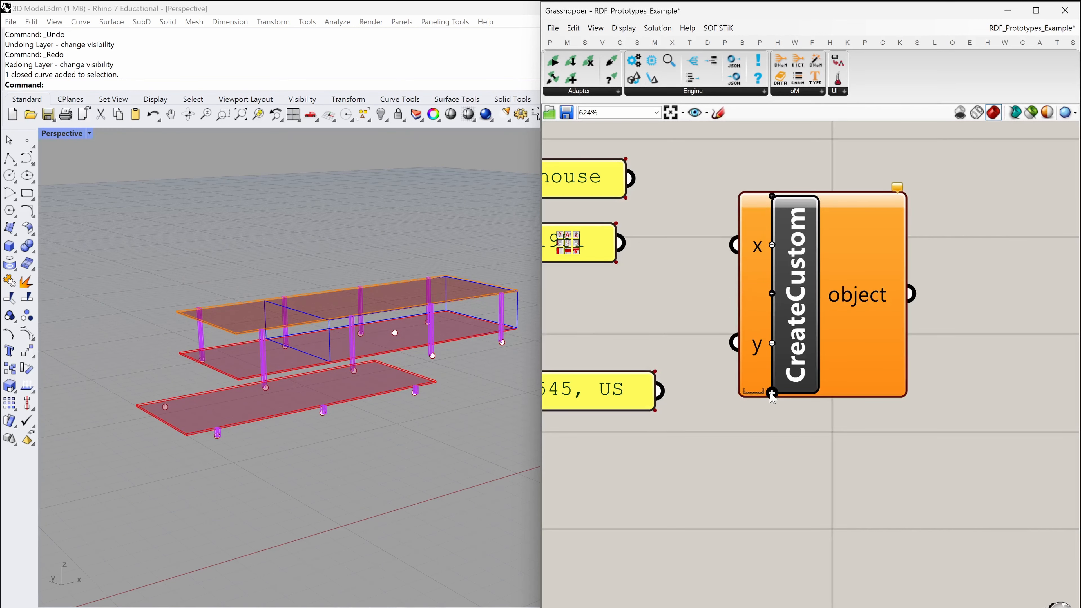
- Rename the CreateCustom component as Building and move it farther away from the panels
right_click(795, 290)
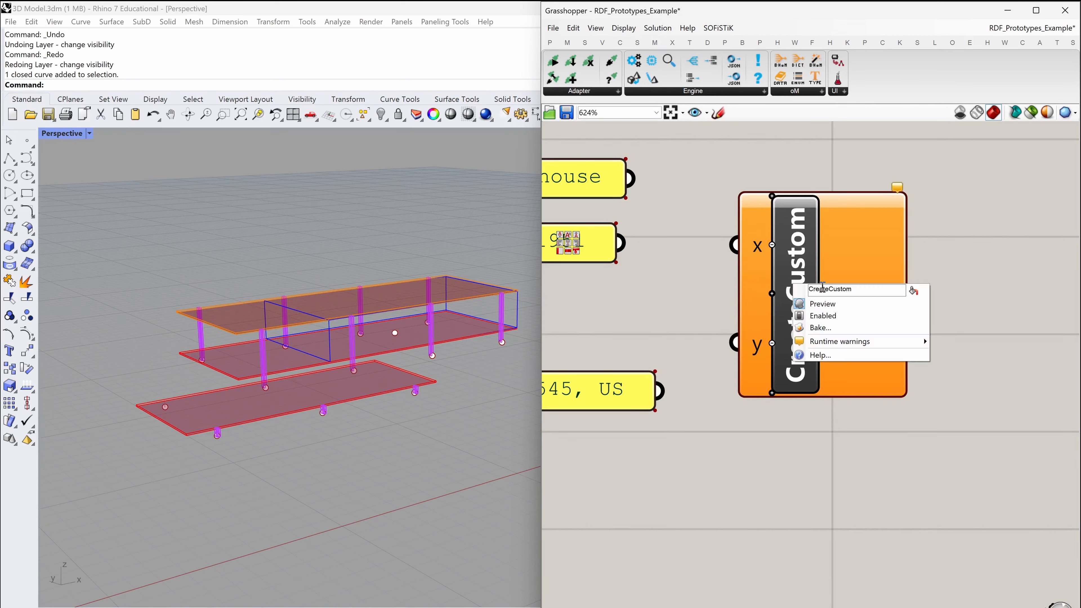
drag(868, 288, 795, 290)
text(Building)
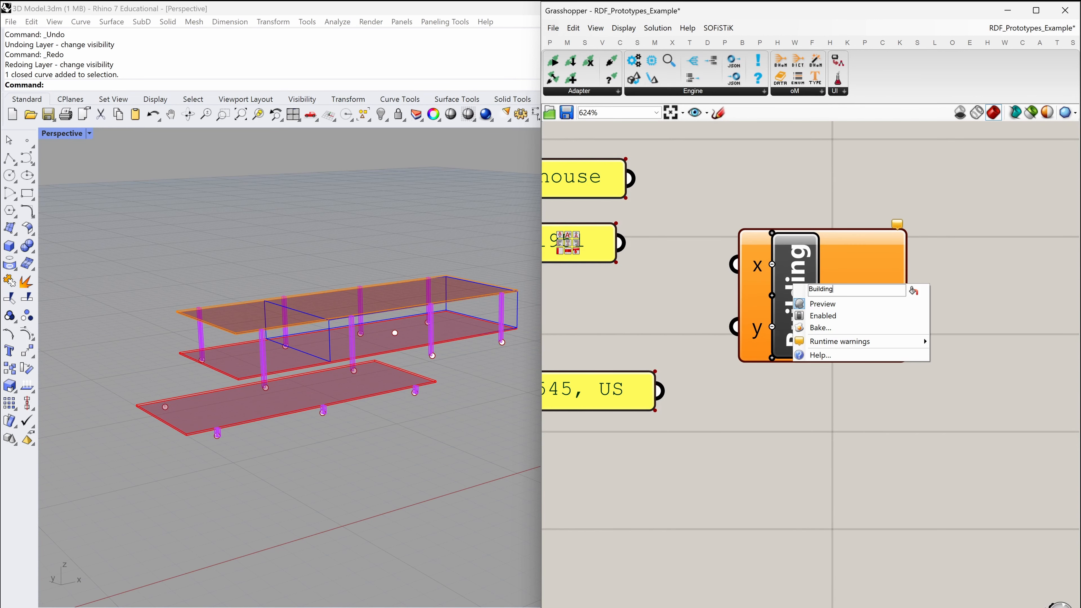
key(Return)
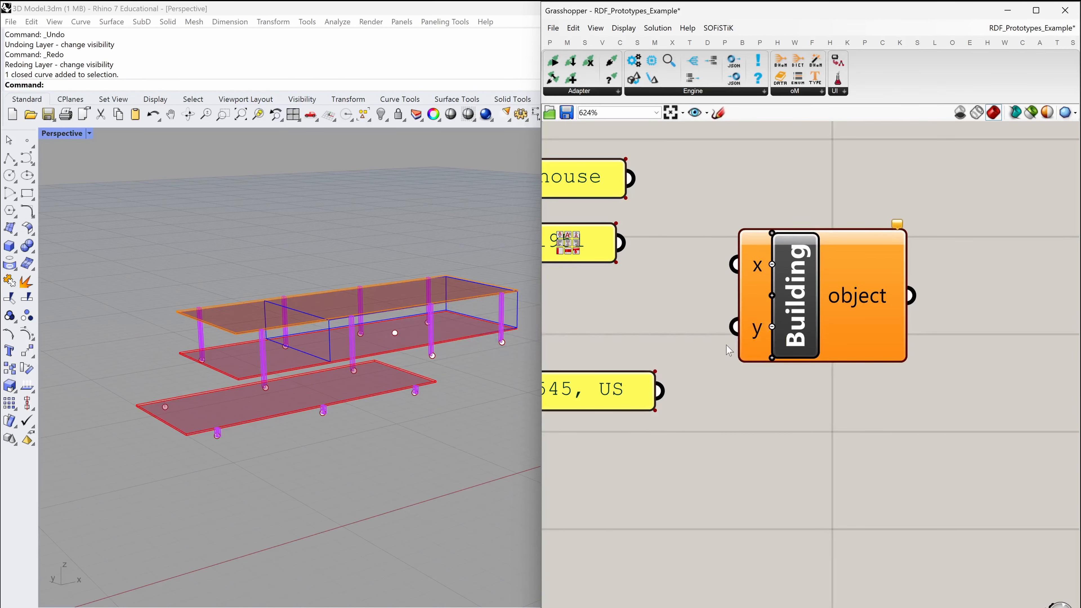
scroll(756, 349, down, 2)
drag(794, 319, 852, 310)
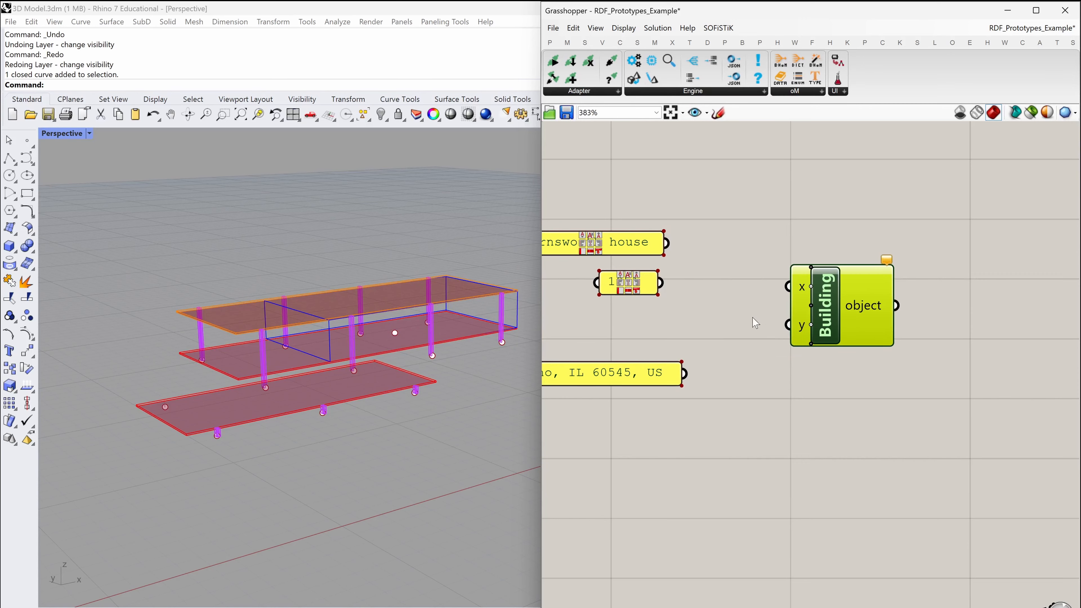
- Rename the Building component's x input as Name, connect the Farnsworth house panel to it and align the component with that panel
scroll(755, 323, down, 3)
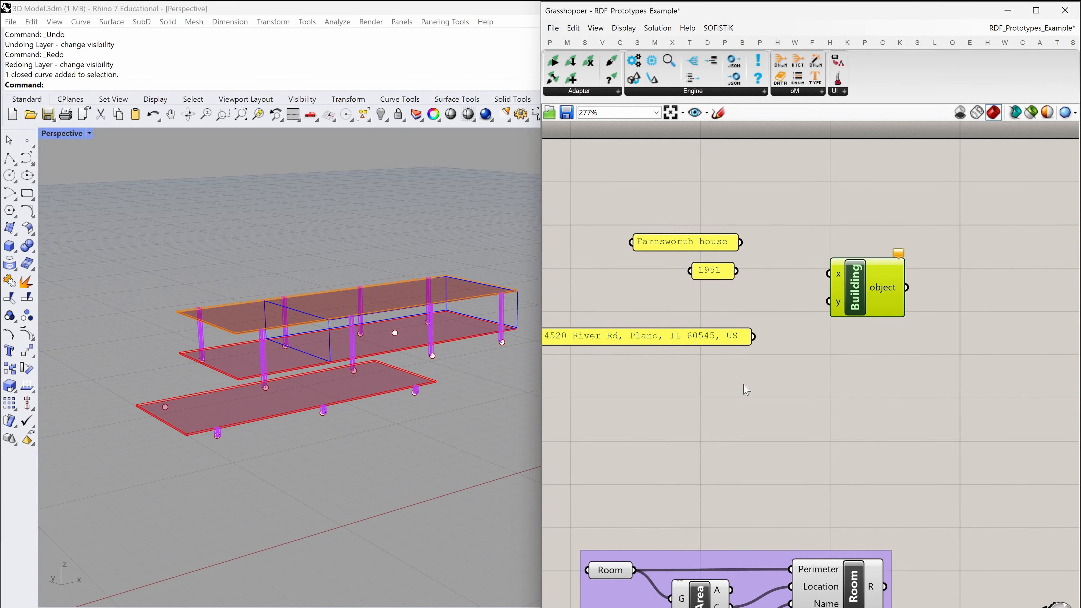
scroll(830, 282, up, 2)
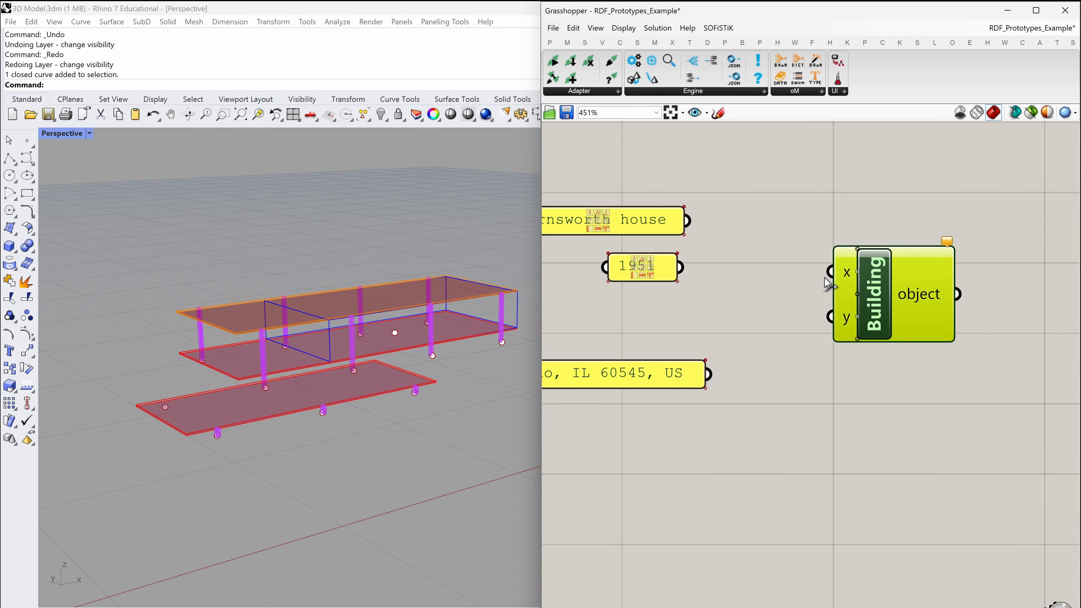
right_click(846, 274)
drag(879, 278, 829, 283)
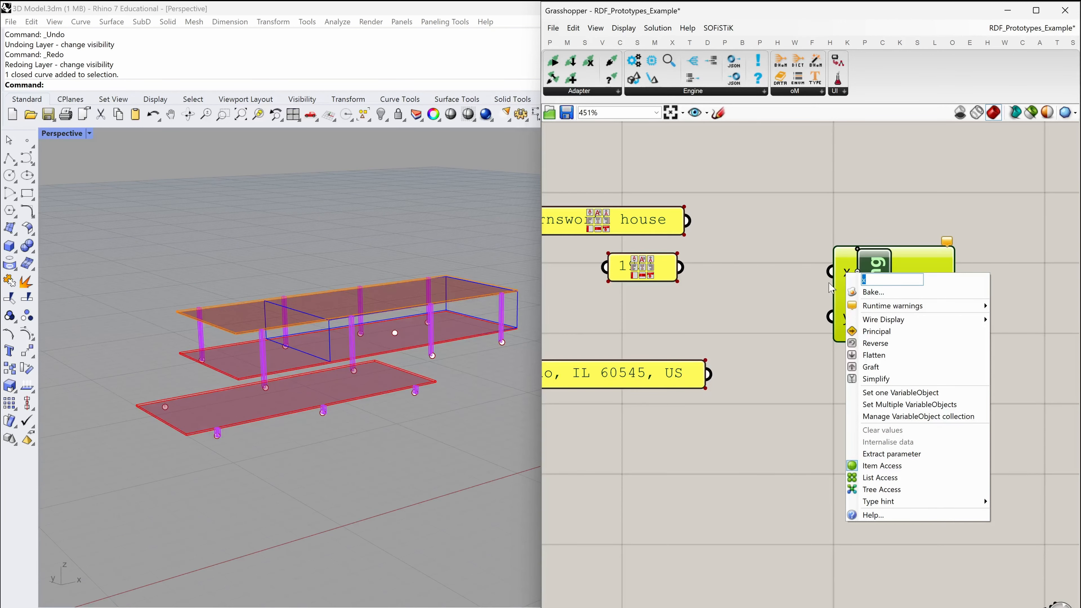
text(Name)
key(Return)
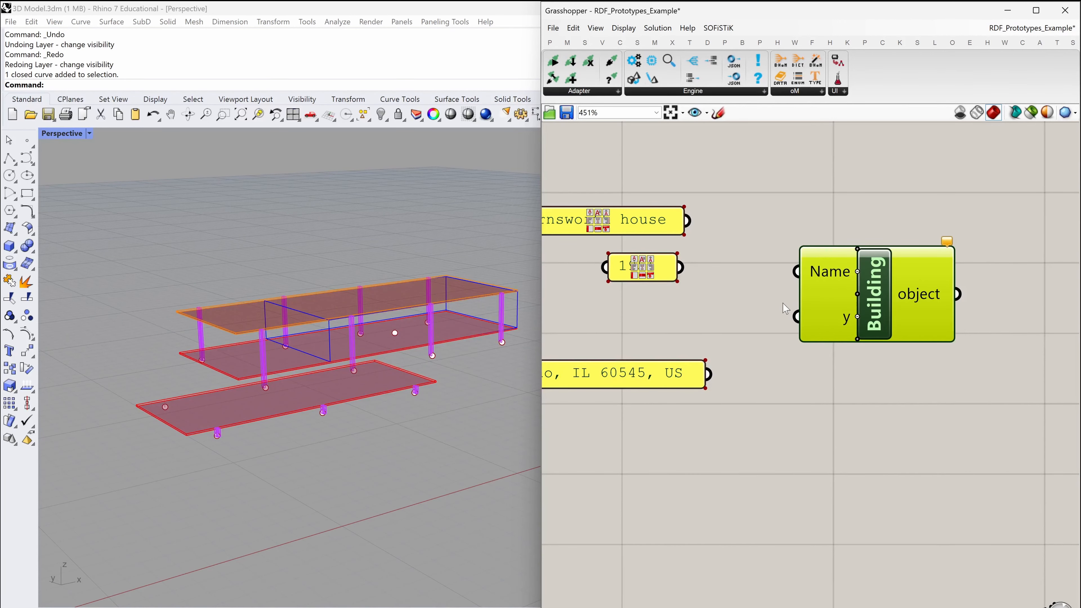
scroll(753, 303, down, 1)
right_drag(753, 302, 803, 305)
drag(753, 236, 846, 279)
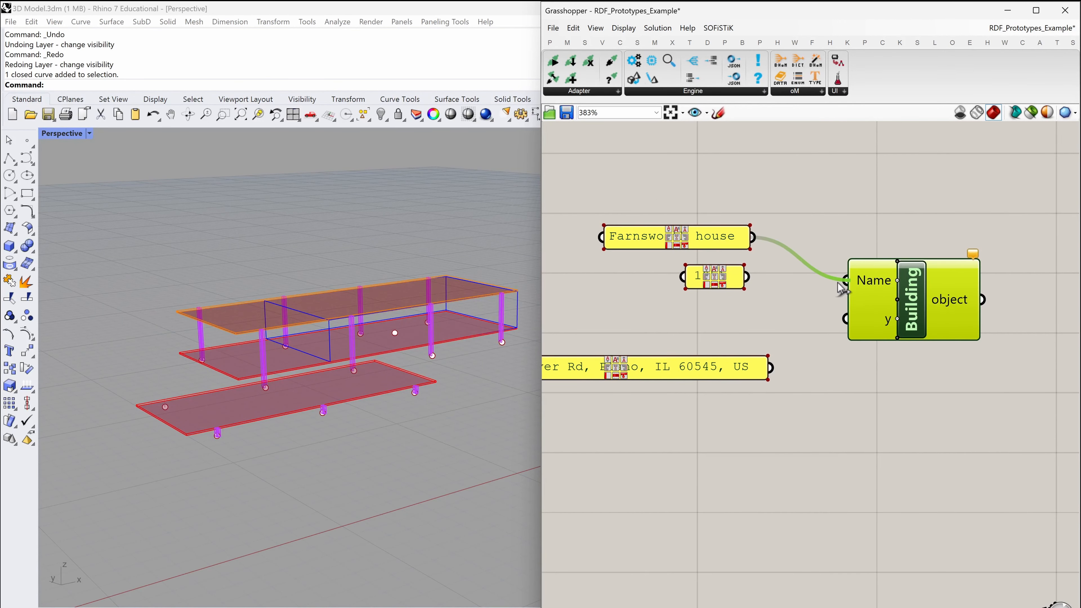
drag(949, 316, 958, 273)
- Rename the Building component's y input as YearOfConstruction and connect the 1951 panel to it
right_click(856, 278)
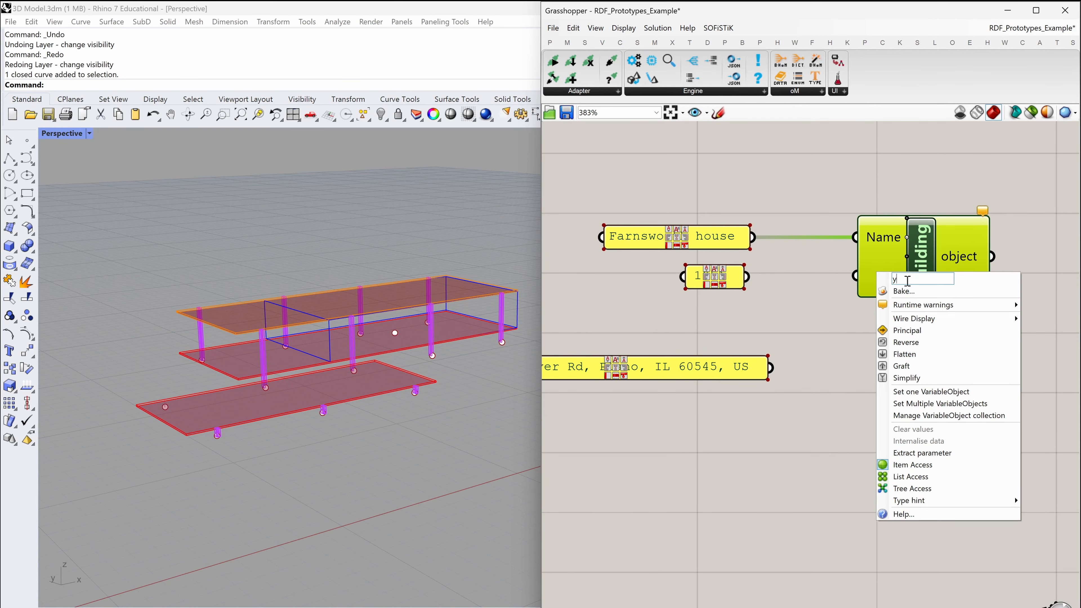
text(YearOfC)
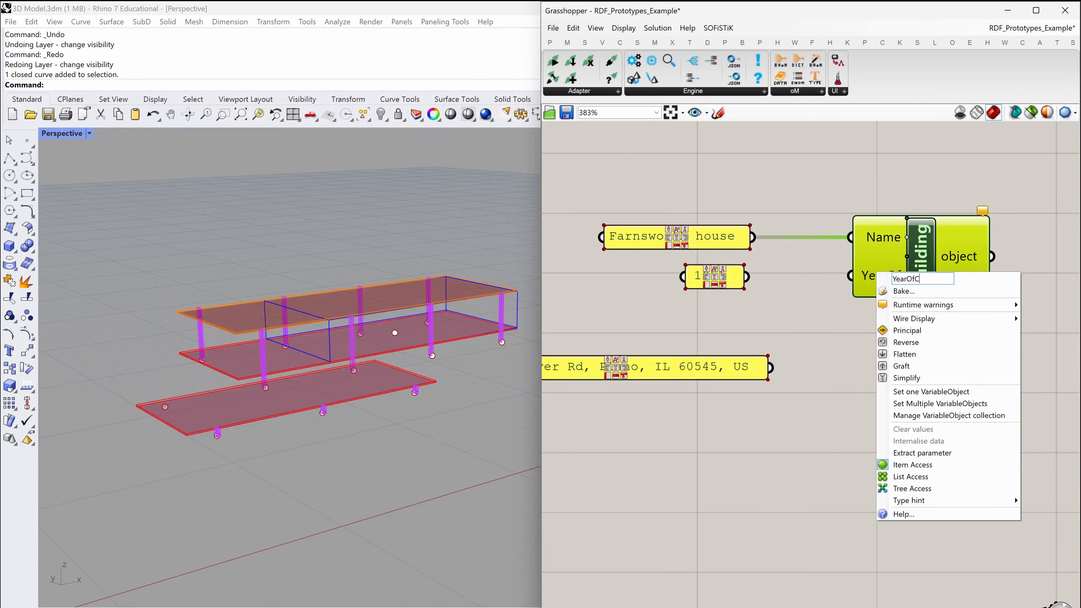
text(onstruction)
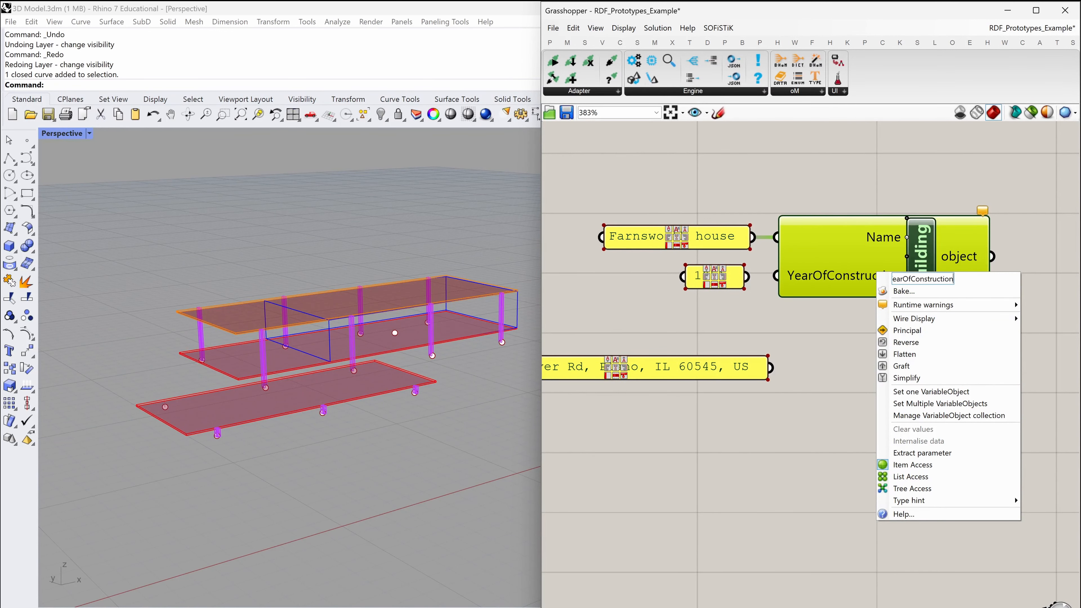
key(Return)
scroll(790, 245, up, 2)
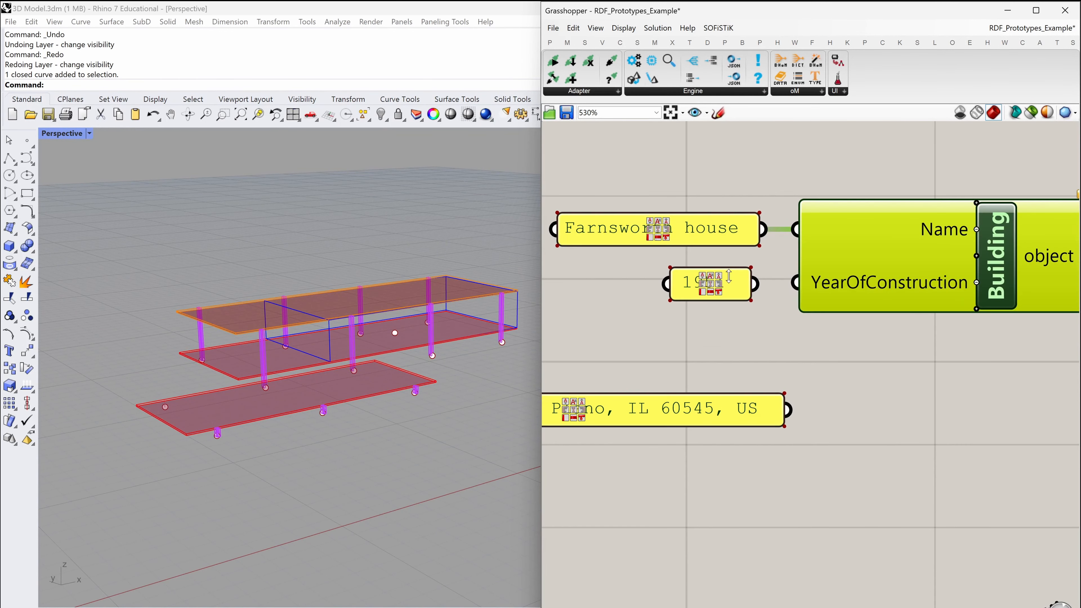
drag(755, 284, 795, 282)
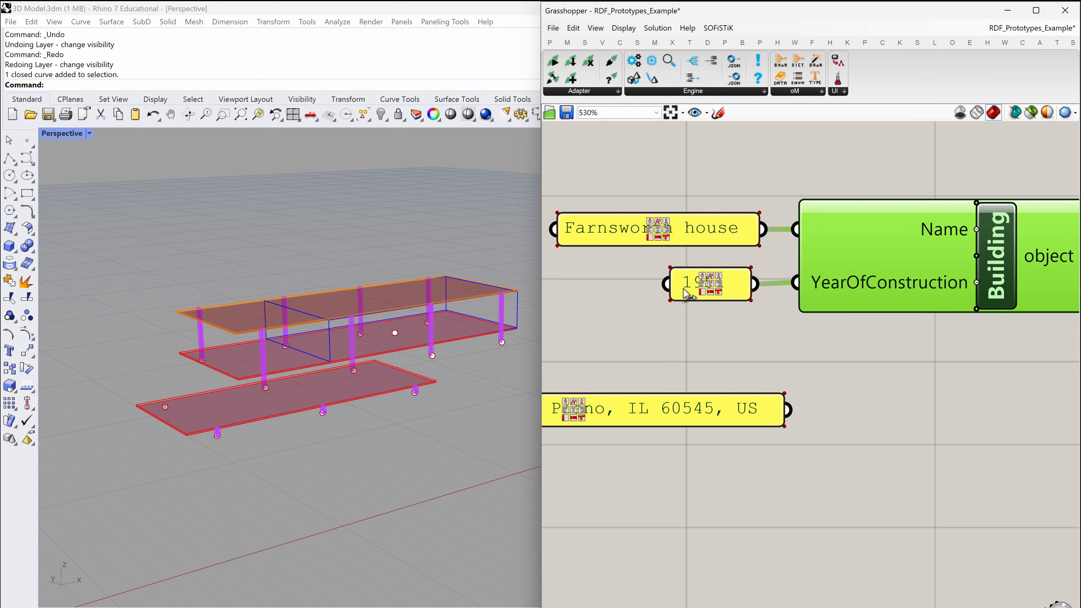
drag(667, 285, 659, 309)
right_click(659, 308)
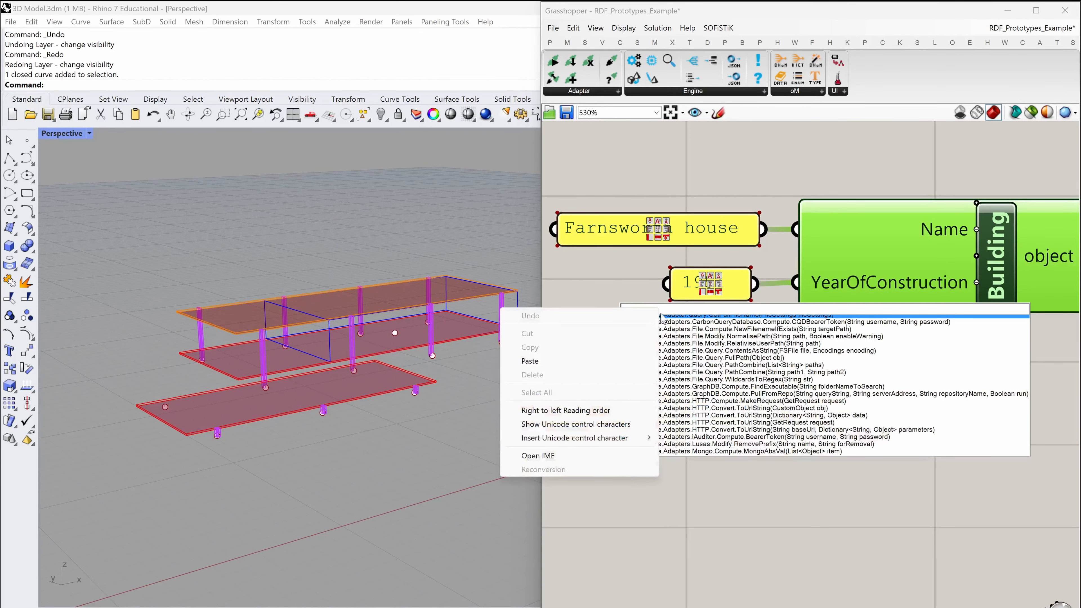
click(946, 481)
- Add a third input named Site_Location to the Building component and connect the address panel to it
right_drag(864, 395, 835, 366)
scroll(829, 356, down, 2)
scroll(824, 313, down, 1)
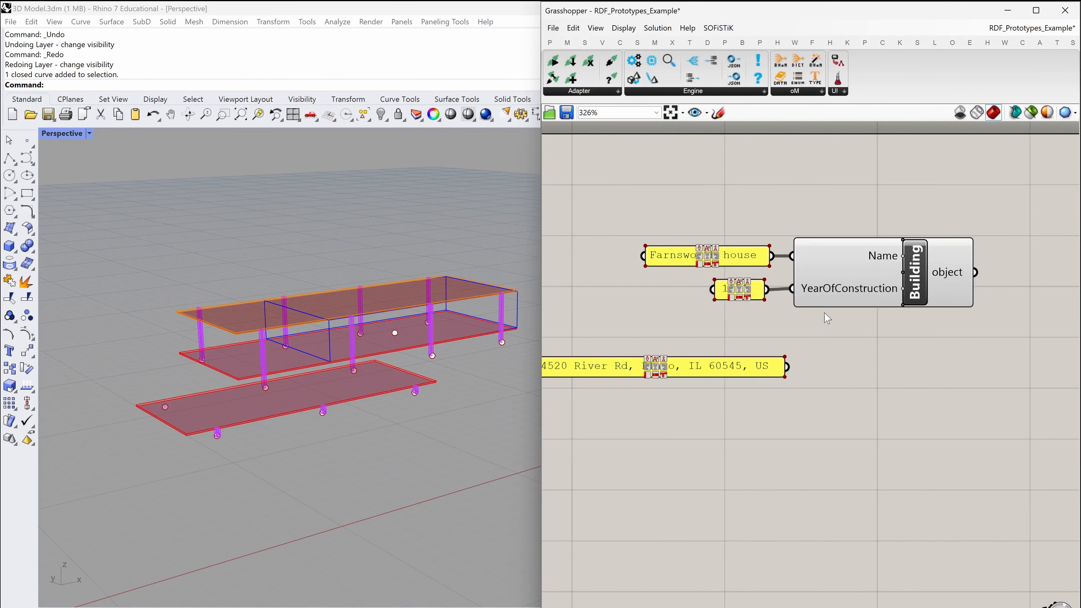
scroll(855, 321, down, 1)
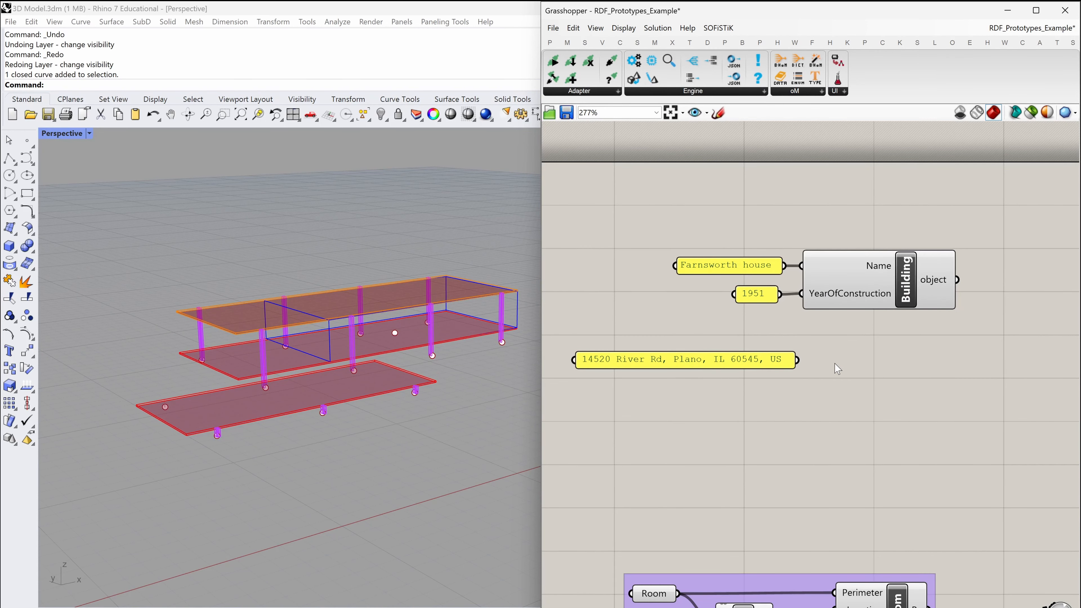
scroll(811, 317, up, 2)
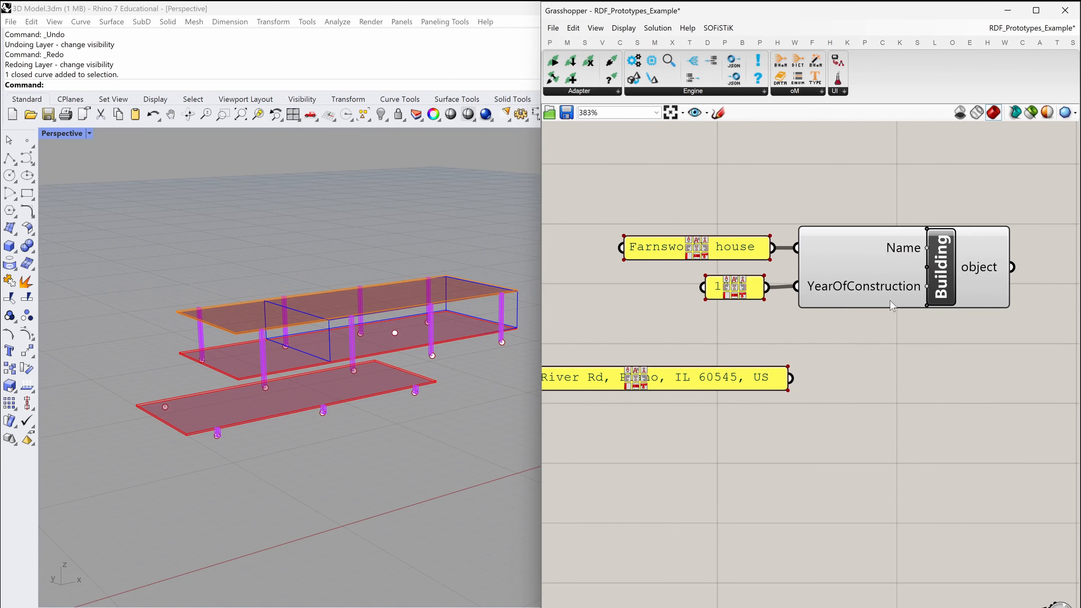
scroll(861, 320, up, 1)
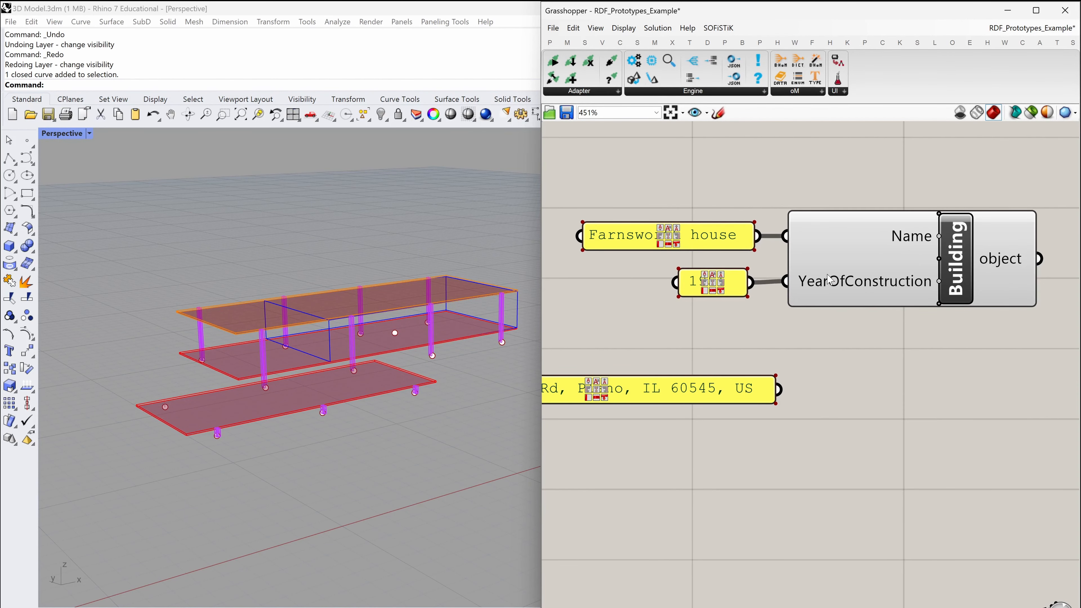
click(940, 304)
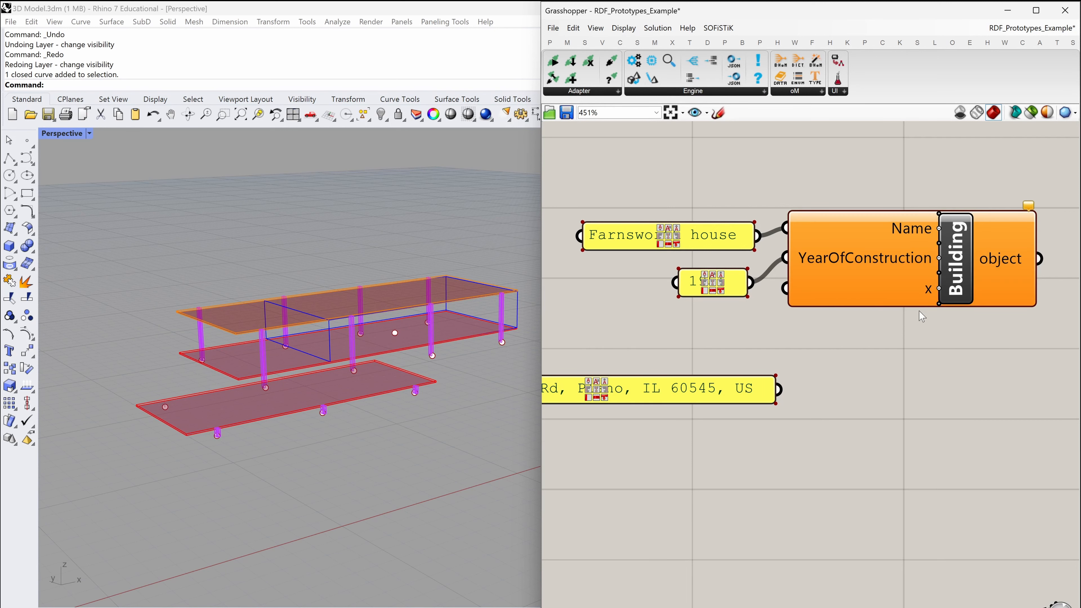
right_click(884, 294)
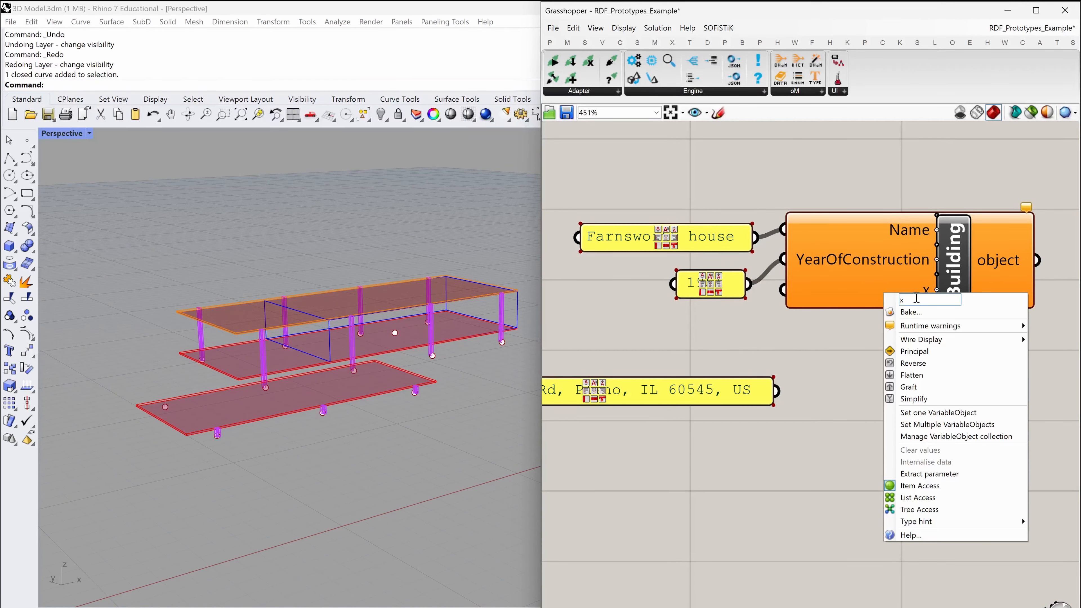
text(Site_Location)
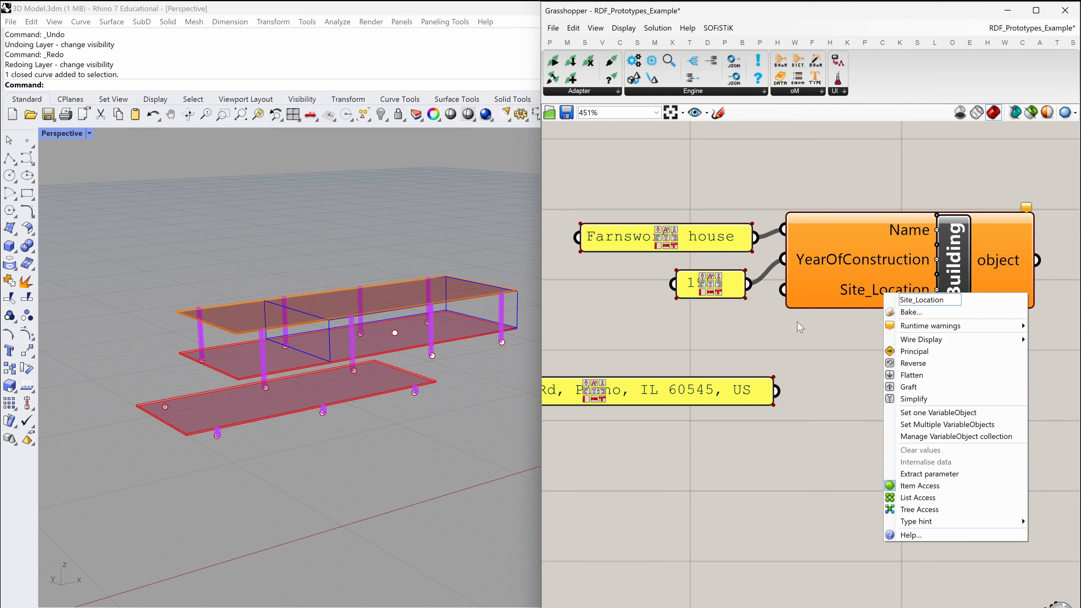
key(Return)
drag(777, 390, 784, 290)
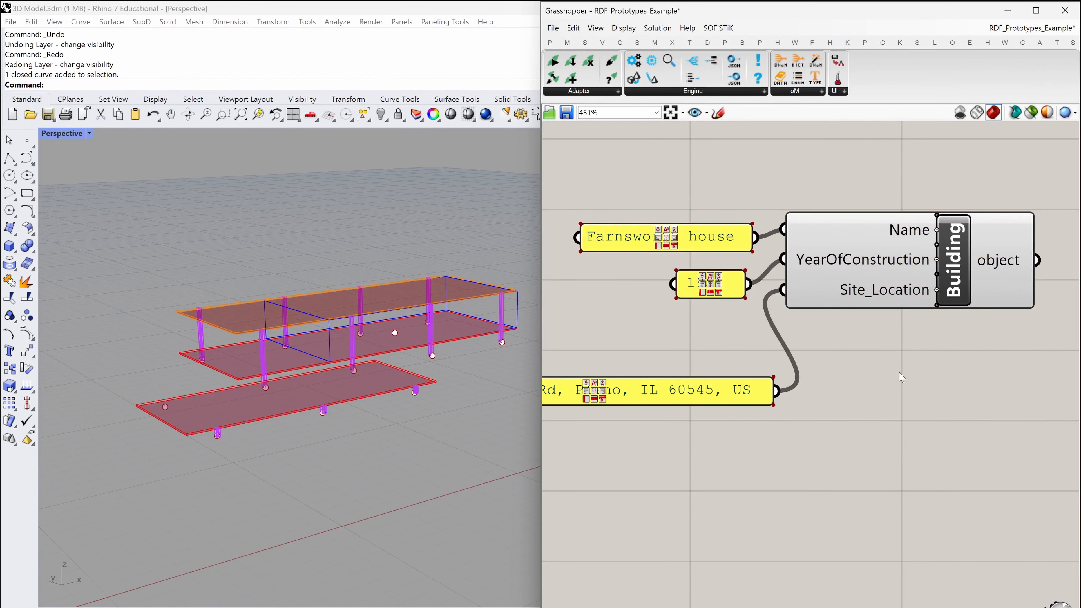
- Add a fourth input named Architect to the Building component
click(936, 305)
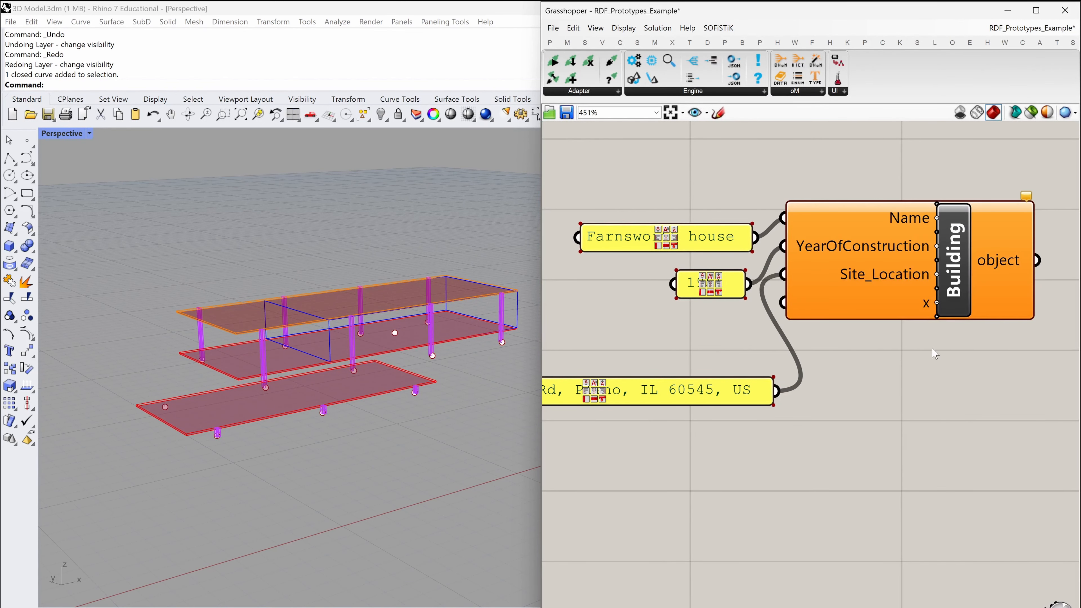
right_drag(936, 353, 986, 357)
scroll(981, 366, down, 1)
right_click(981, 331)
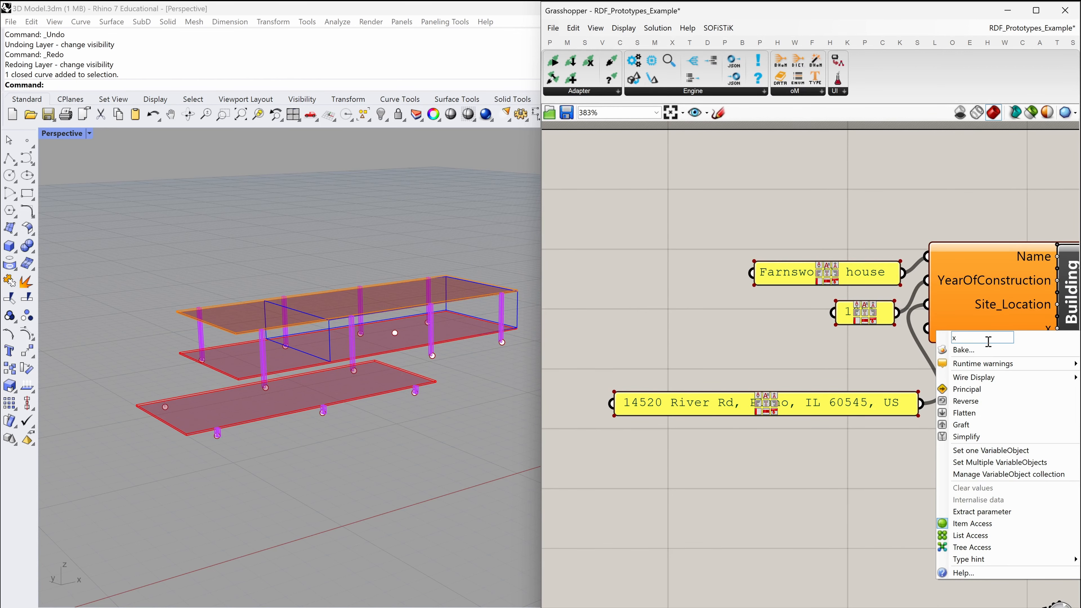
text(Architect)
key(Return)
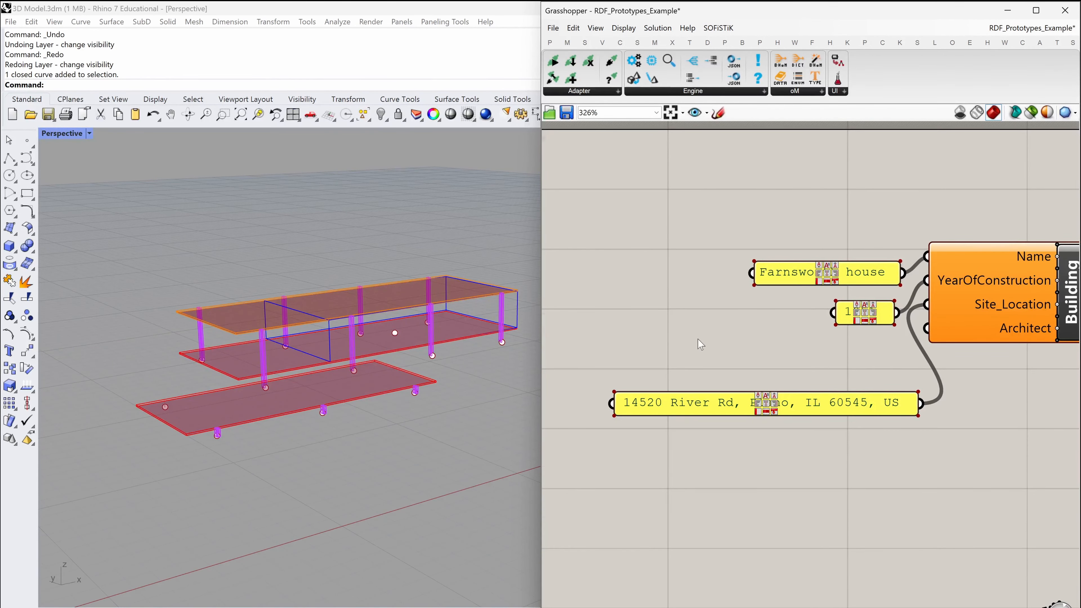
- Paste the Architect component with its name and date-of-birth panels and place the set ahead of the Building component's input panels
scroll(701, 341, down, 2)
scroll(858, 379, down, 1)
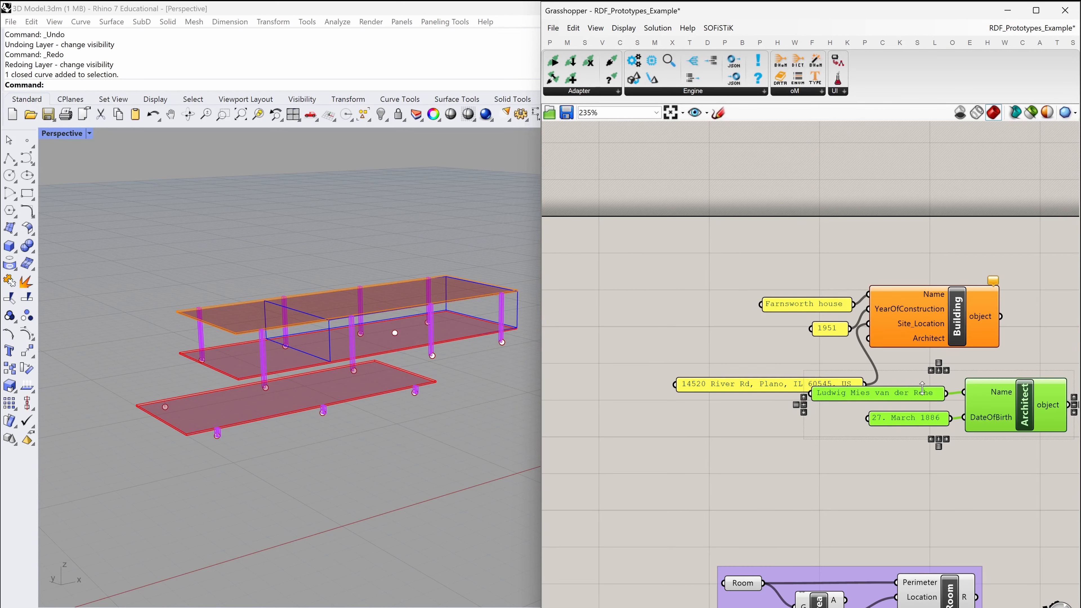
drag(1022, 411, 695, 345)
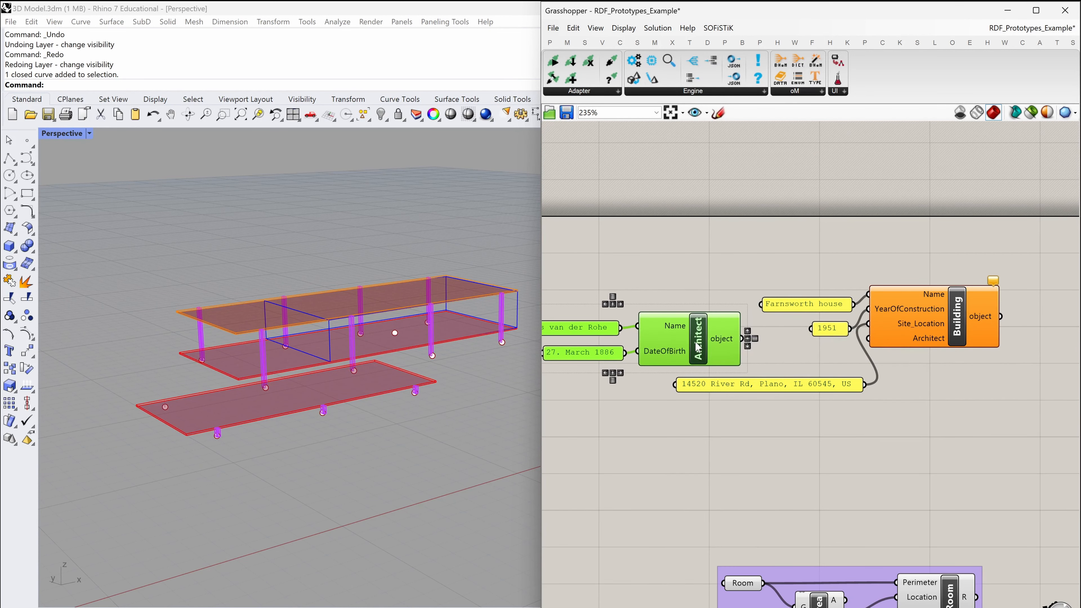
click(780, 210)
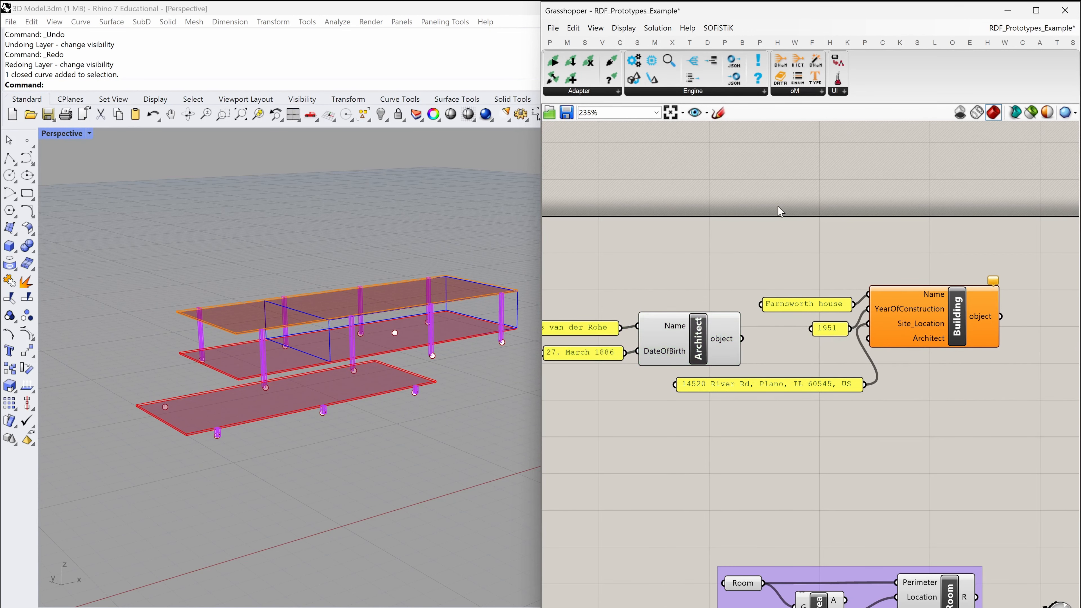
- Connect the Architect component's object output to the Building component's Architect input
click(808, 92)
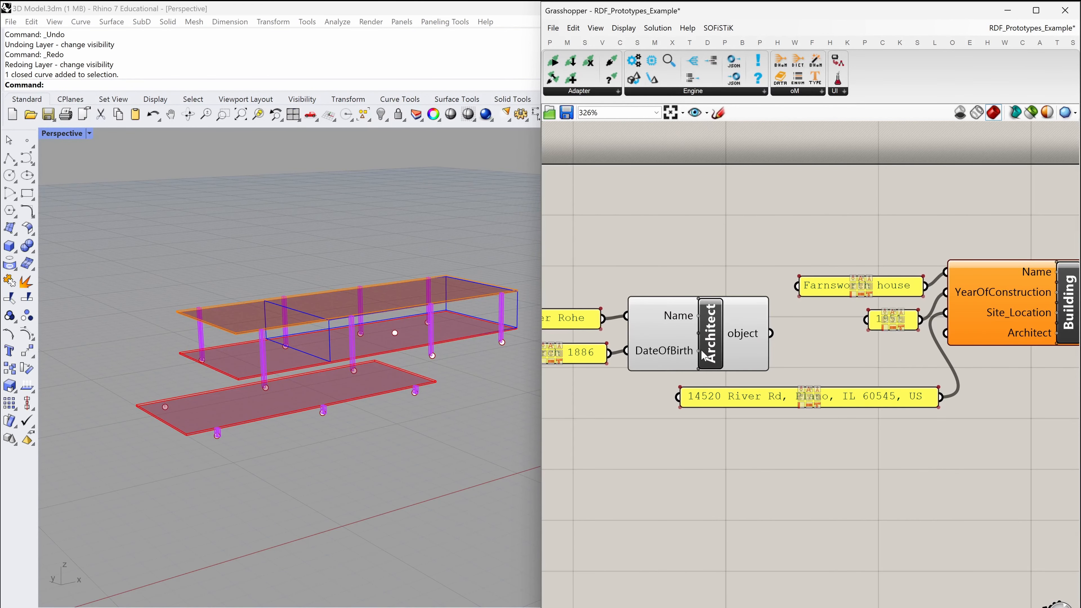
scroll(666, 352, up, 2)
right_drag(695, 404, 778, 412)
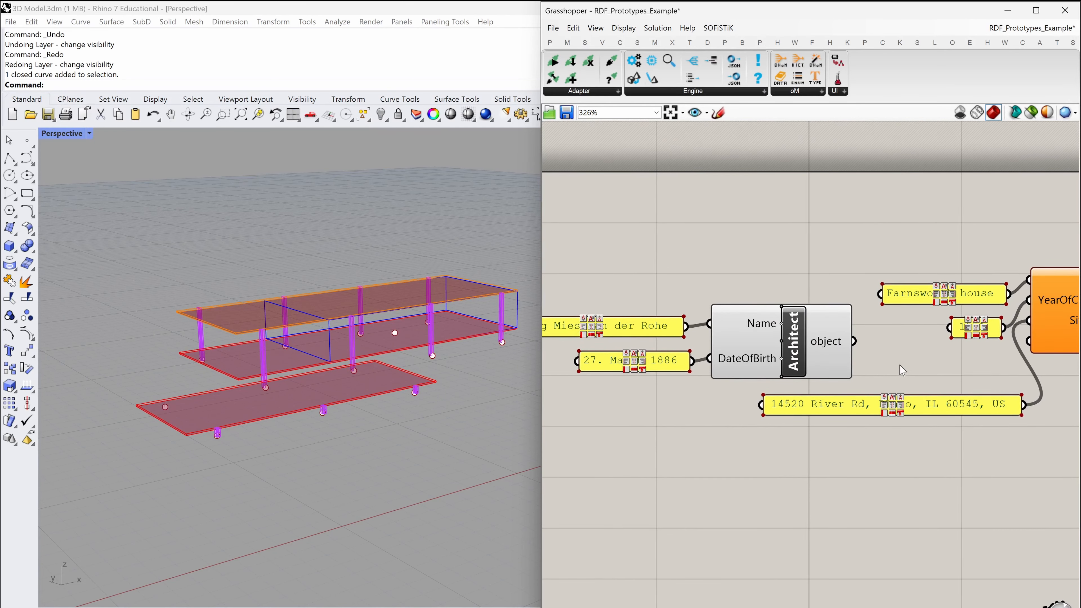
scroll(766, 397, down, 2)
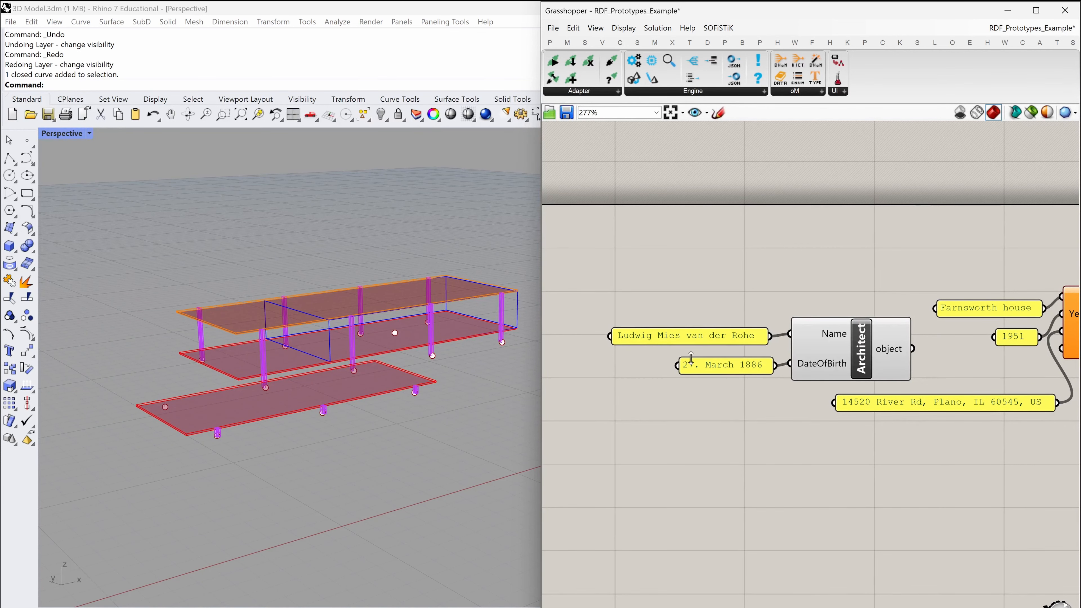
right_drag(975, 370, 771, 382)
scroll(770, 382, up, 2)
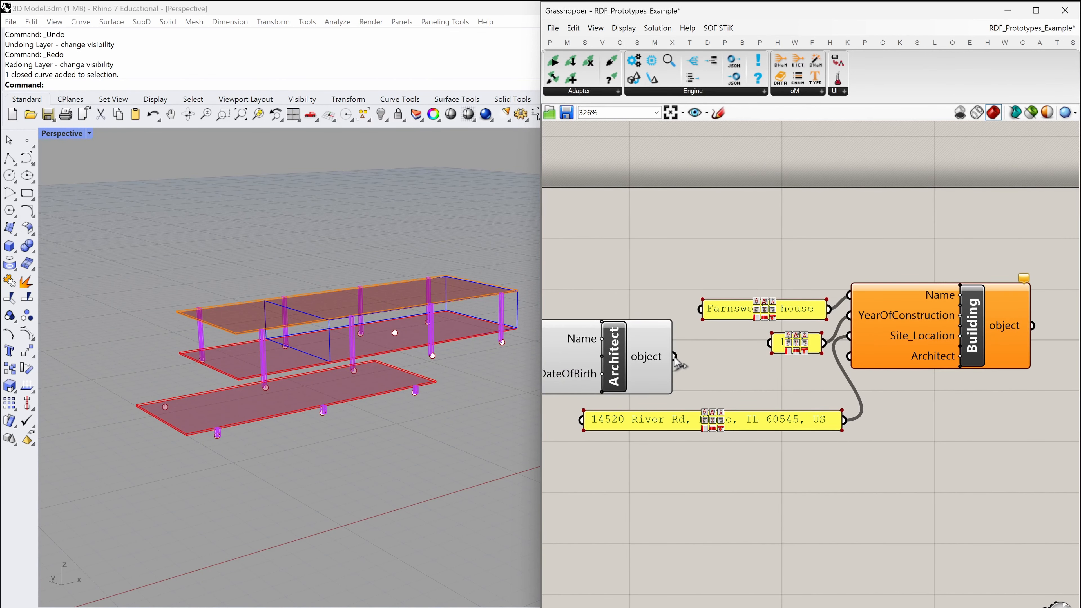
drag(674, 357, 856, 369)
right_drag(925, 425, 806, 401)
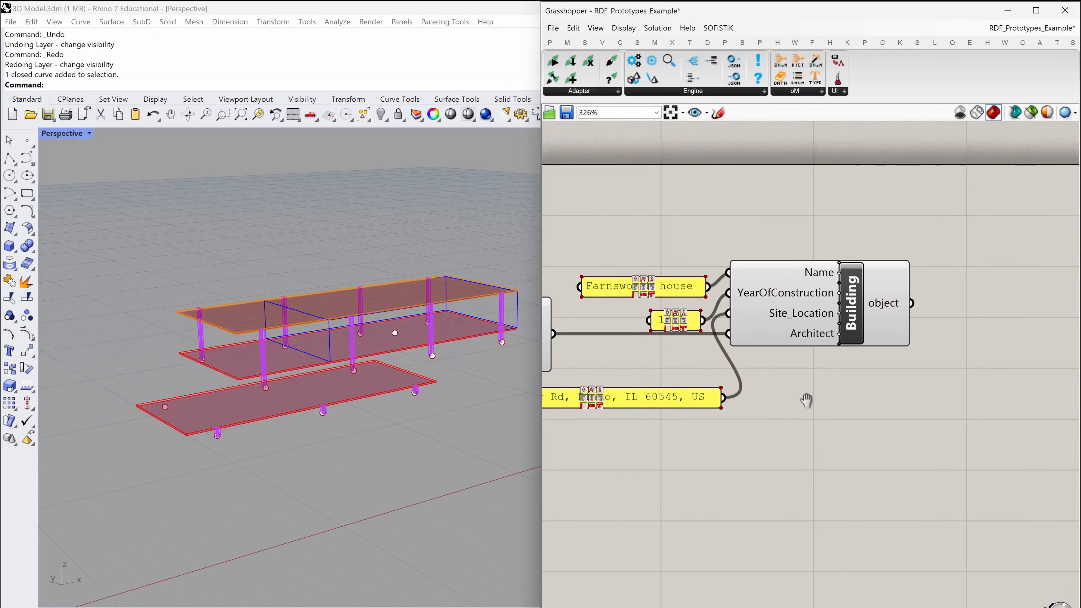
drag(808, 323, 855, 334)
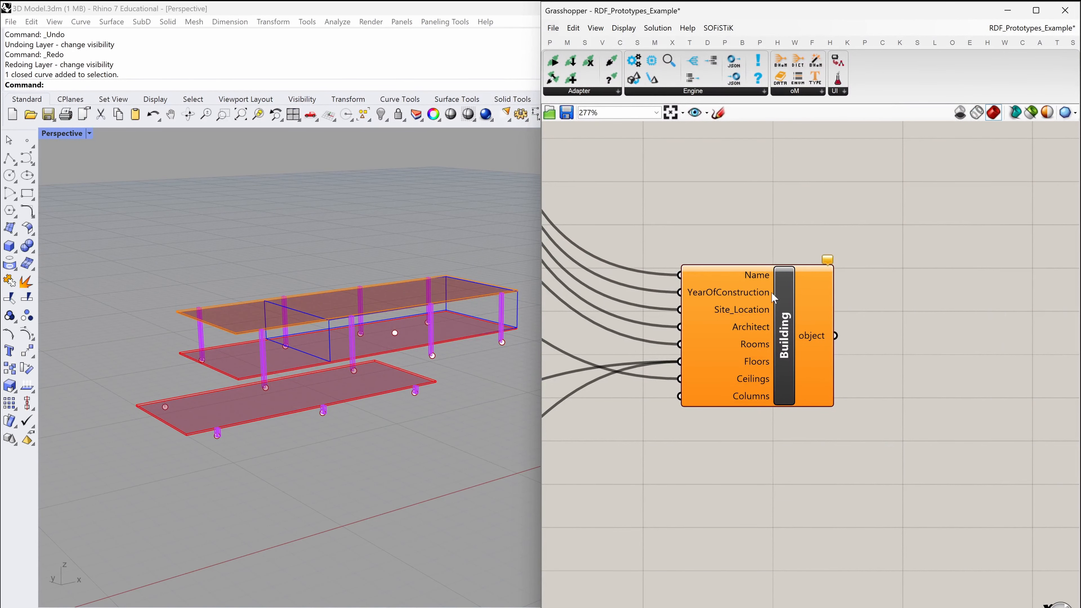
- Connect the outputs of both column components to the Building component's Columns input
right_drag(648, 437, 813, 415)
scroll(852, 334, down, 2)
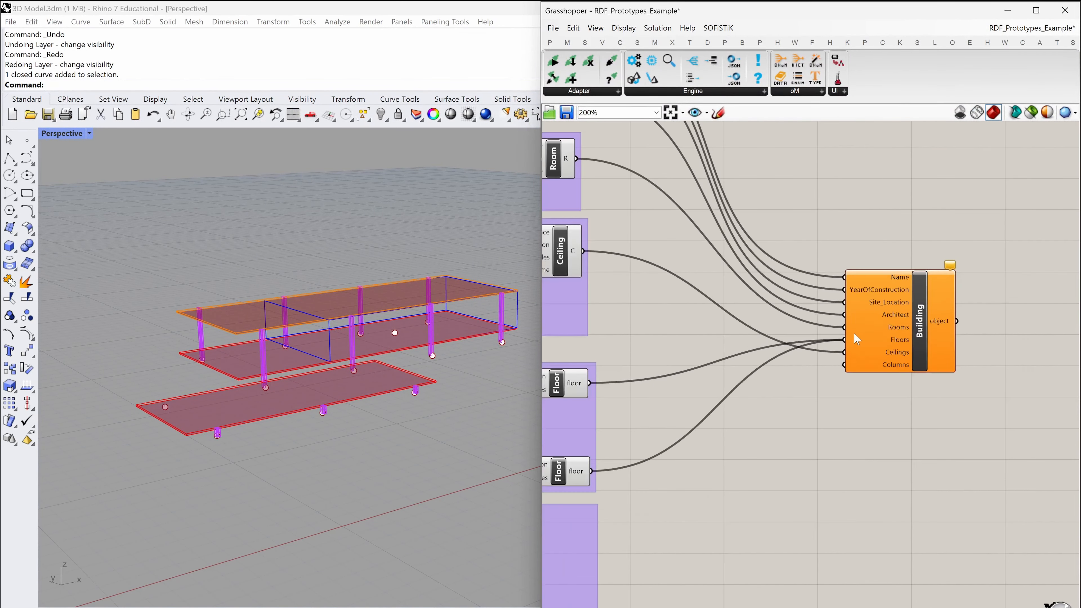
right_drag(774, 450, 717, 429)
scroll(796, 353, up, 2)
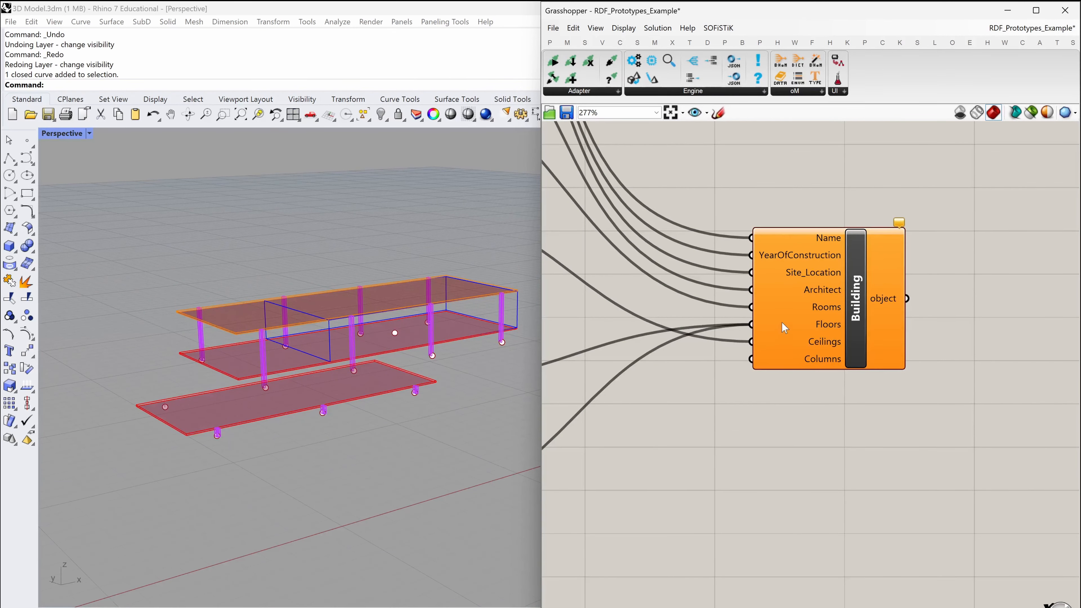
scroll(747, 369, down, 3)
mouse_move(616, 493)
mouse_down()
mouse_move(804, 353)
mouse_move(833, 253)
mouse_up()
drag(620, 583, 833, 253)
scroll(852, 295, up, 4)
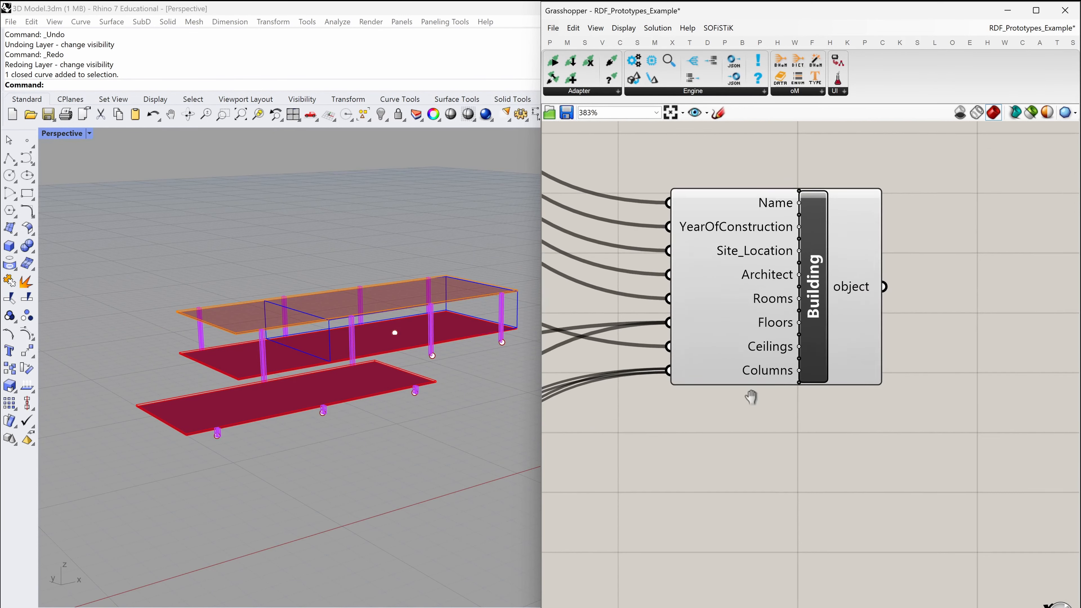
- Set the Building component's Columns input to List Access and check the object output
right_click(744, 384)
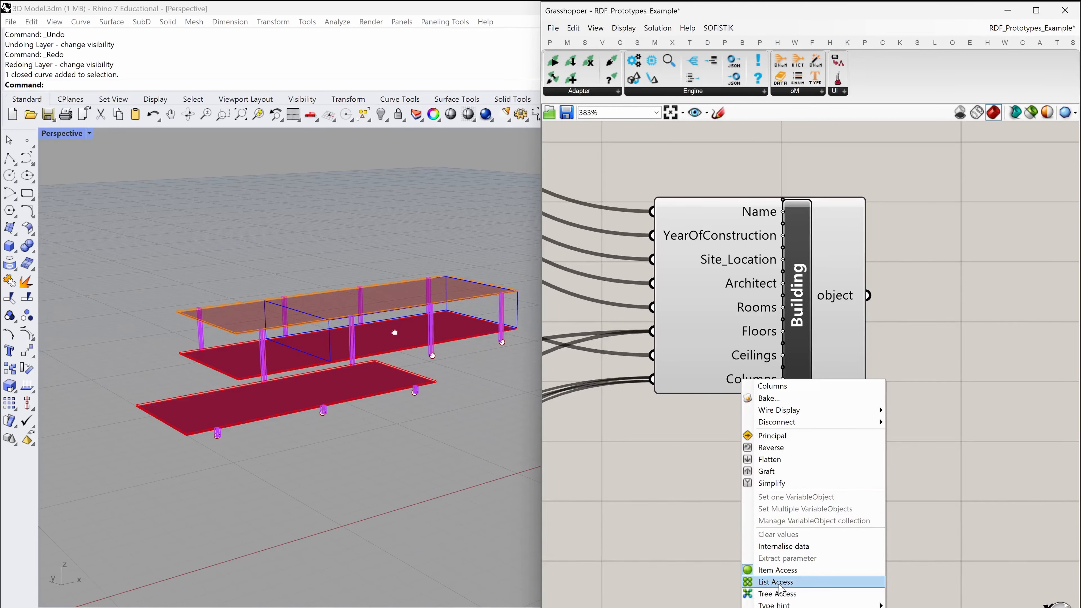
click(941, 364)
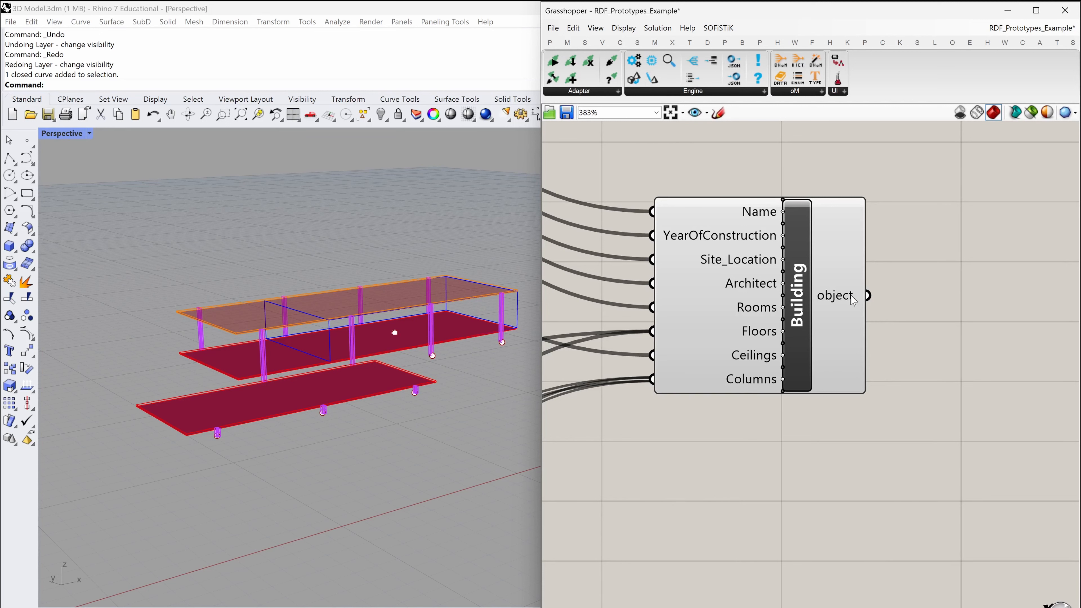
mouse_move(851, 295)
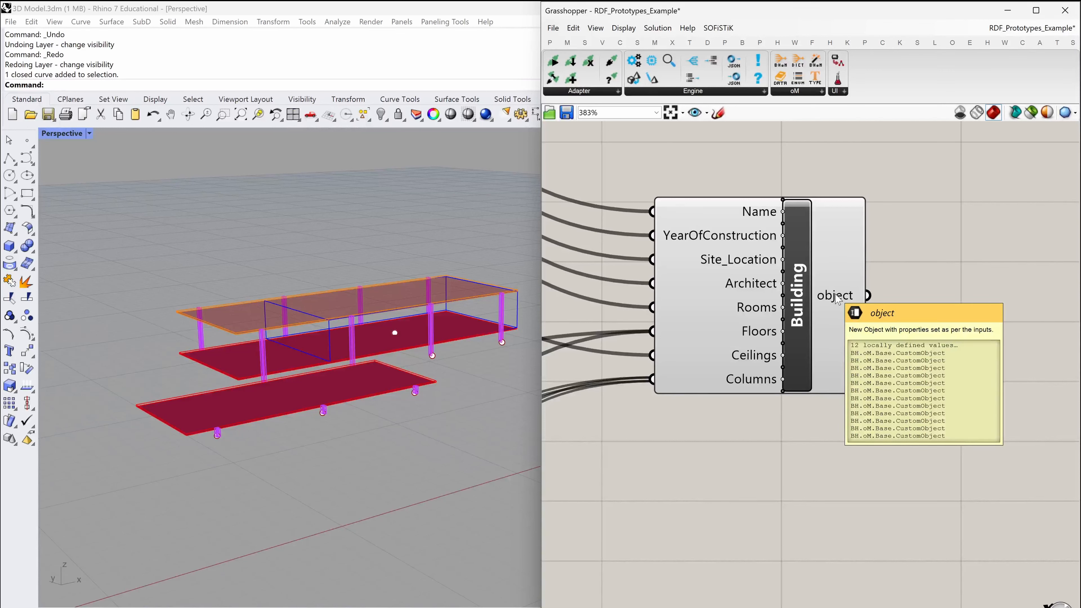
right_click(750, 382)
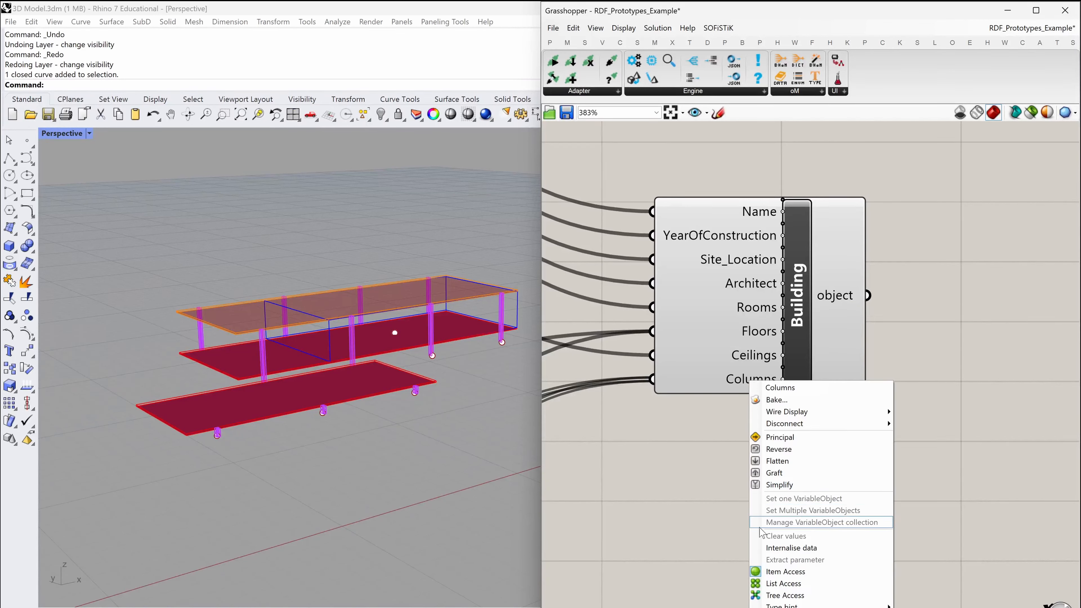
click(770, 585)
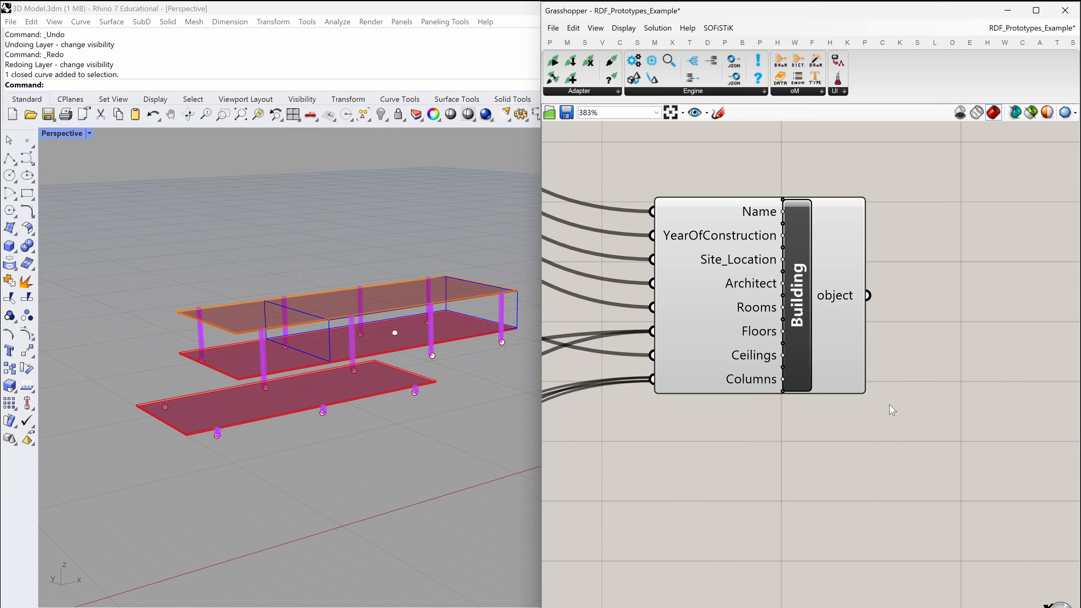
mouse_move(852, 301)
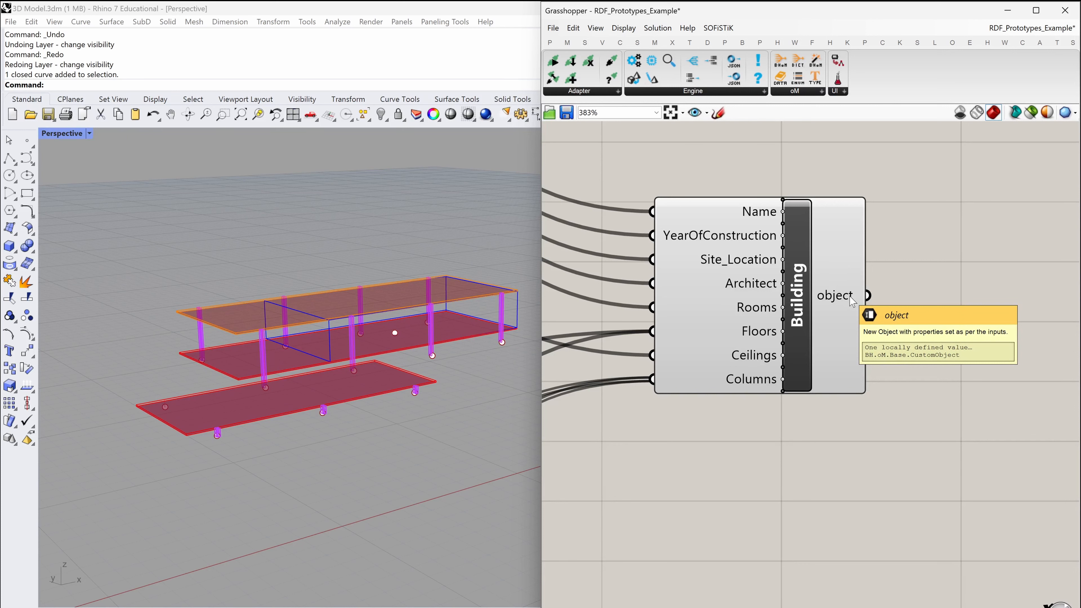
- Maximize the Grasshopper window and place a BHoM Push component after the Building component
scroll(840, 404, down, 2)
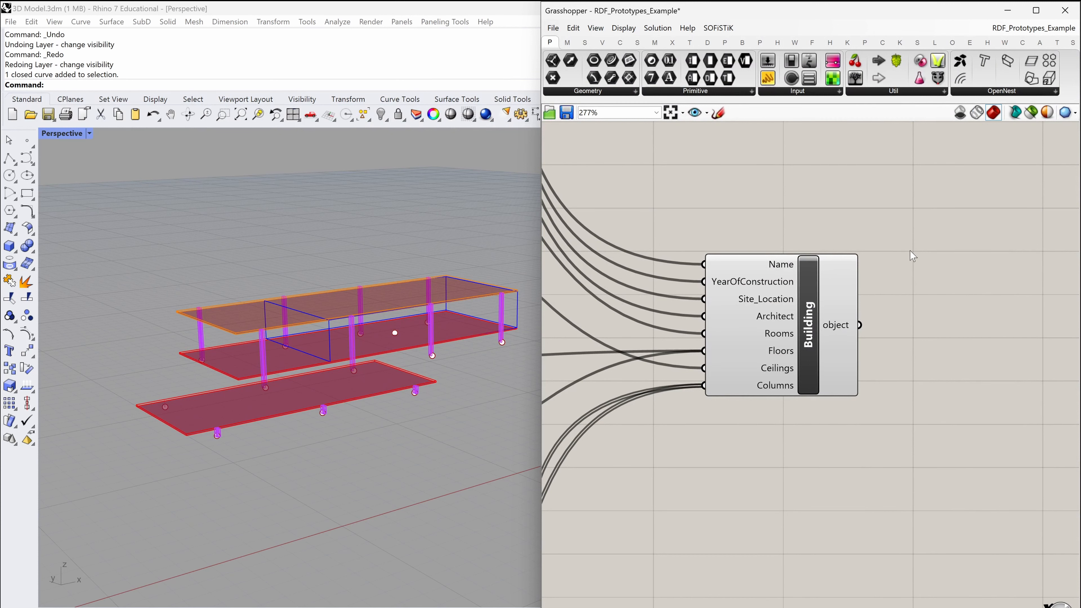
right_drag(930, 337, 835, 341)
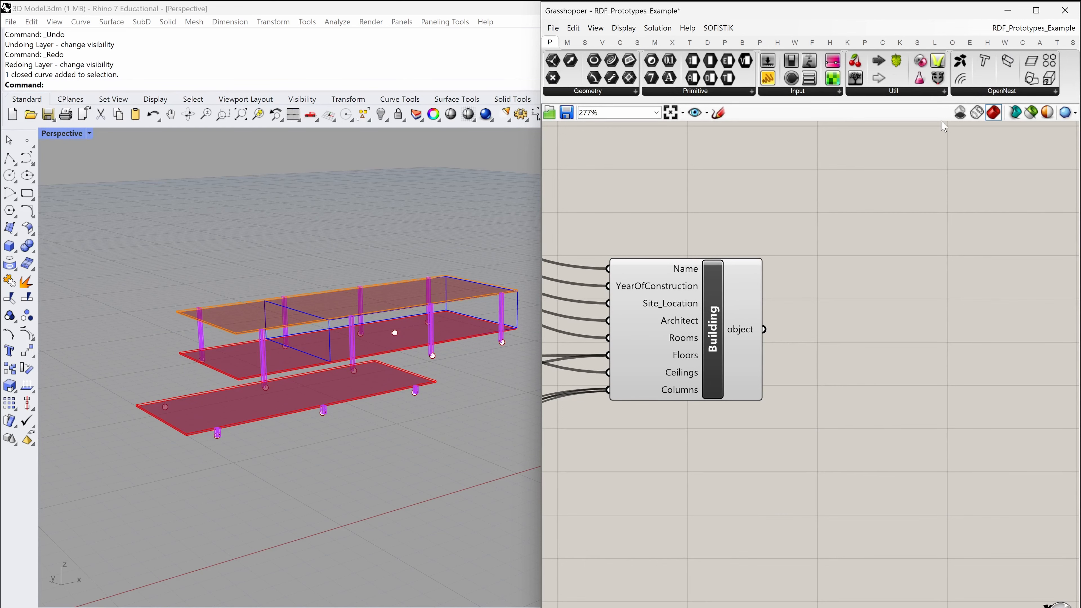
double_click(886, 12)
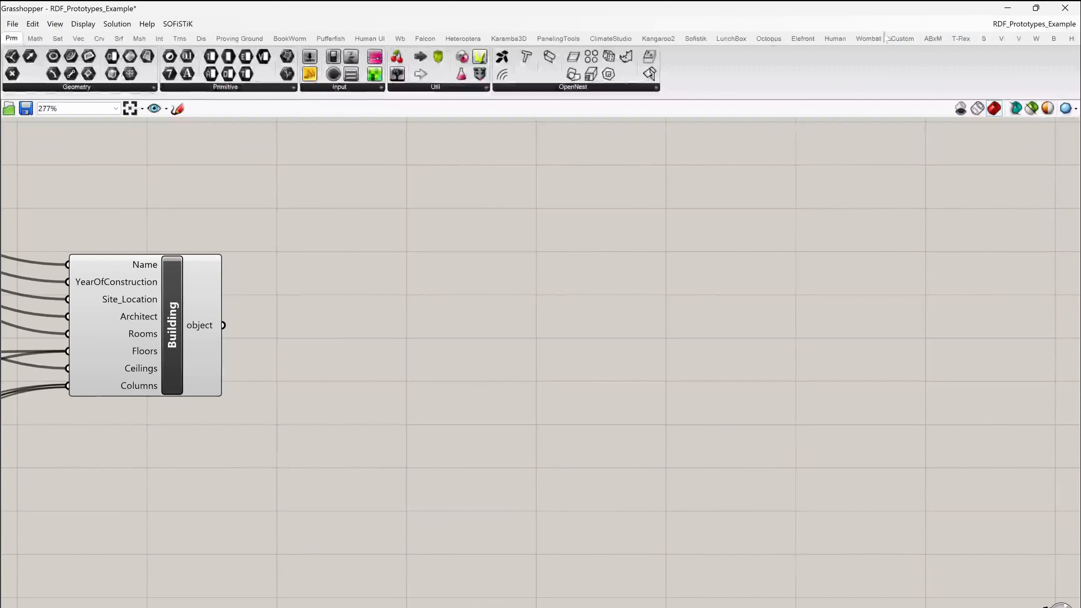
click(1056, 42)
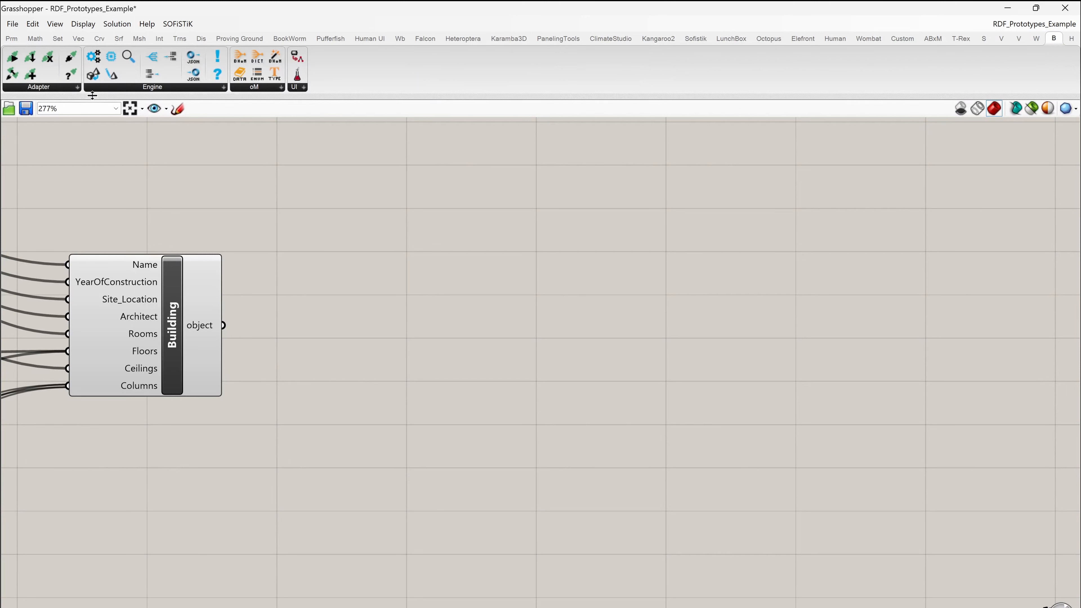
click(63, 88)
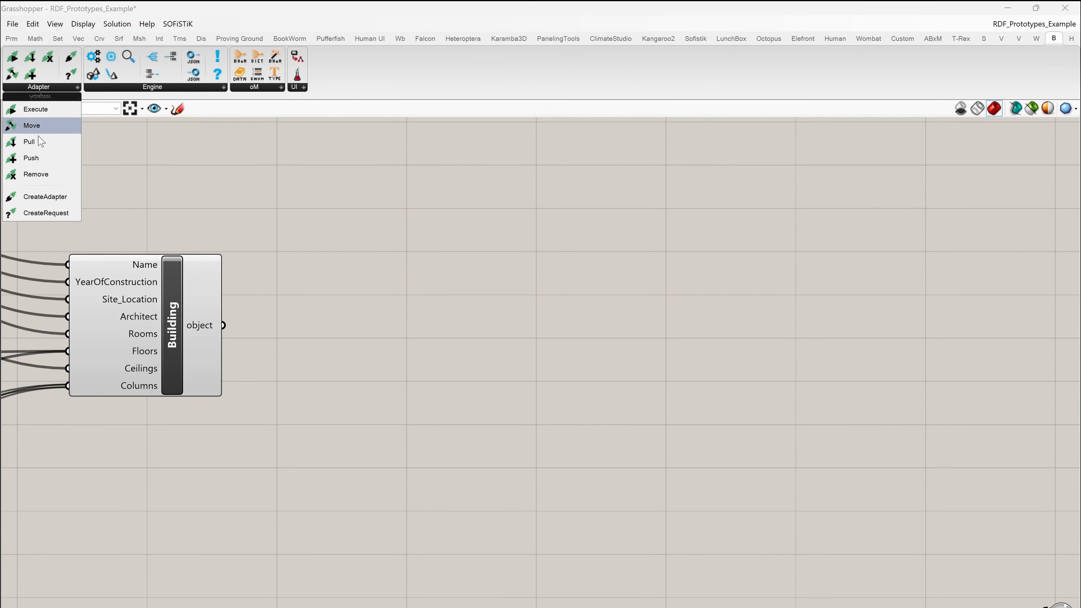
click(38, 160)
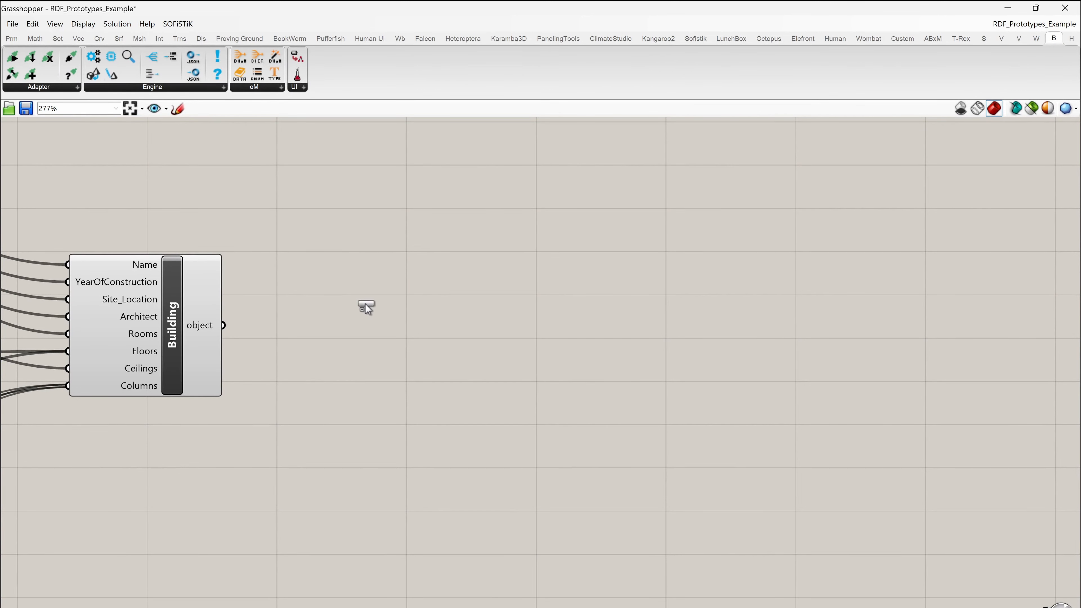
click(463, 338)
drag(481, 339, 518, 353)
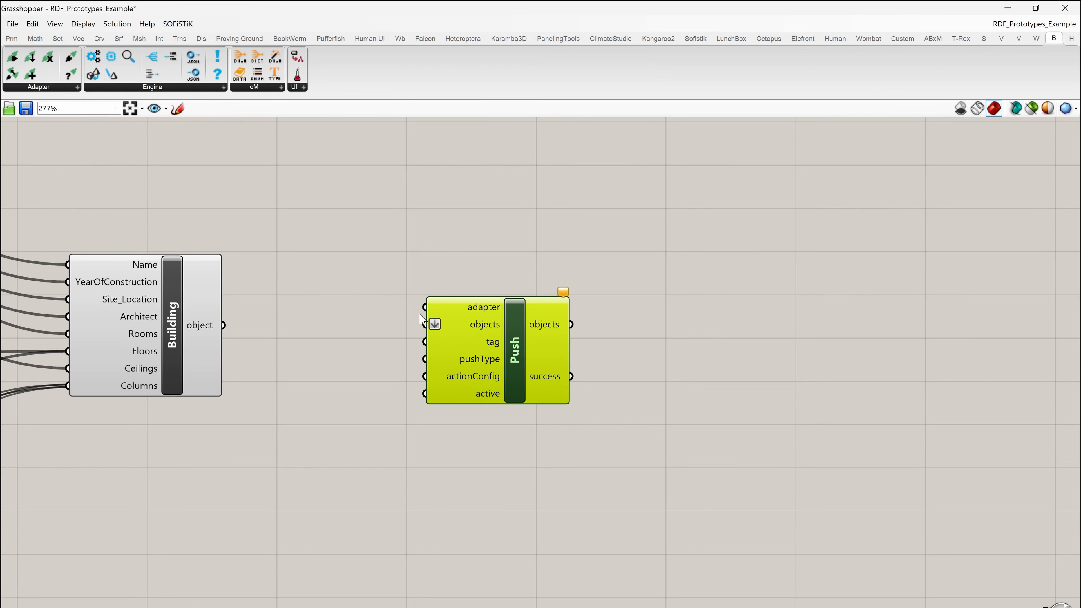
- Connect the Building component's object output to the Push component's objects input and align the Push component with it
right_drag(358, 288, 526, 303)
drag(637, 373, 634, 365)
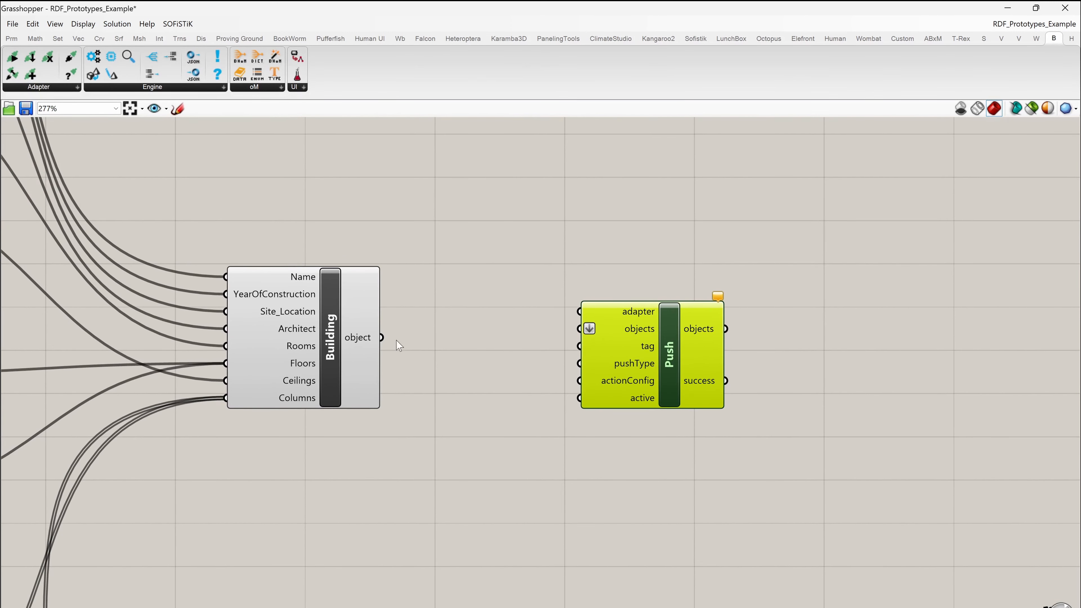
drag(381, 339, 580, 329)
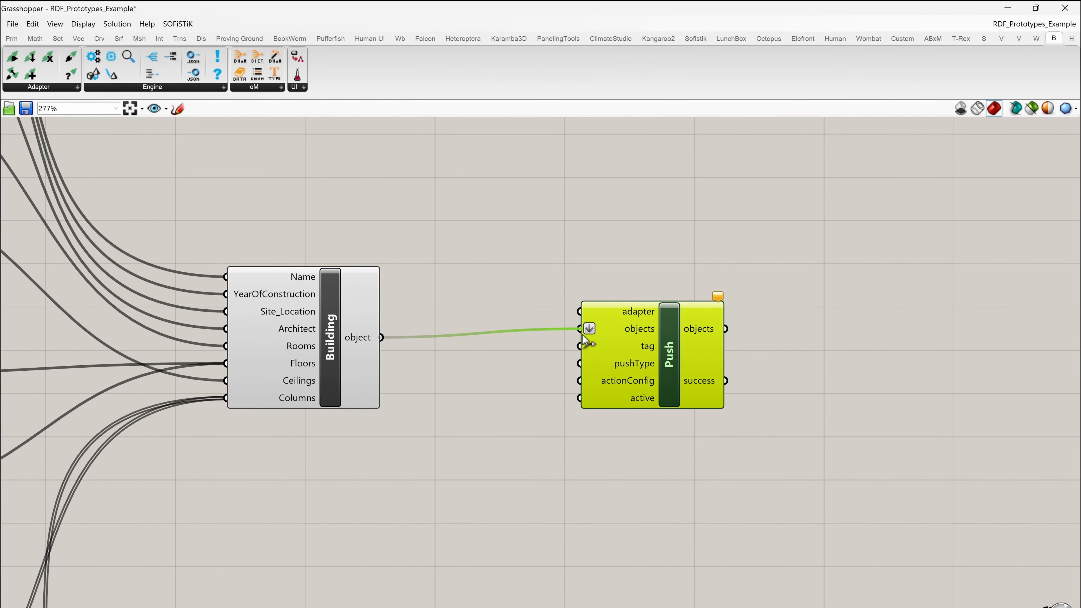
drag(645, 350, 608, 358)
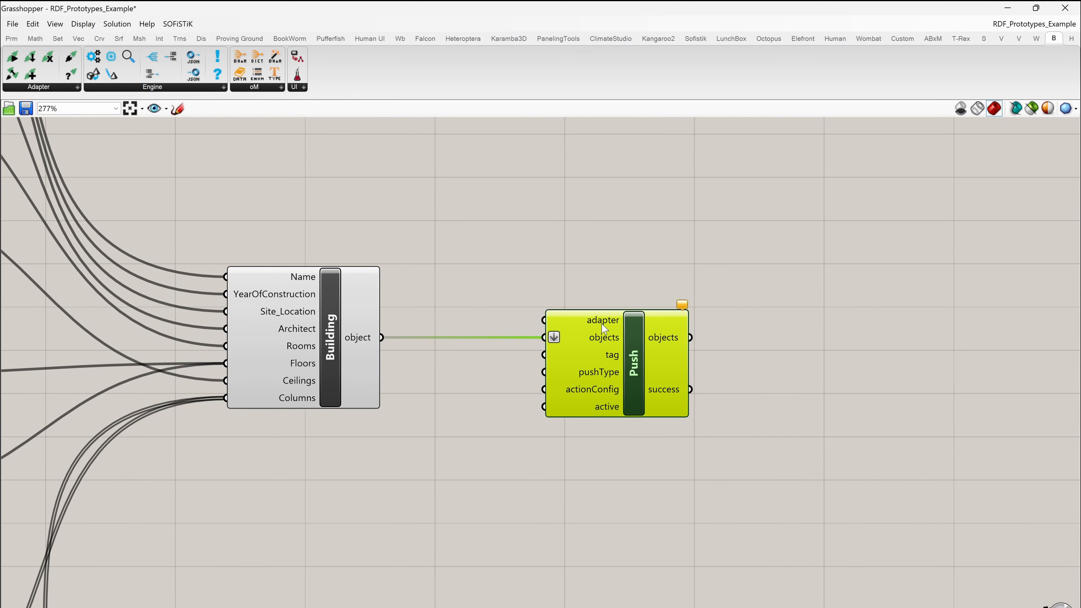
- Add a GraphDBAdapter component above the wire between Building and Push
click(462, 212)
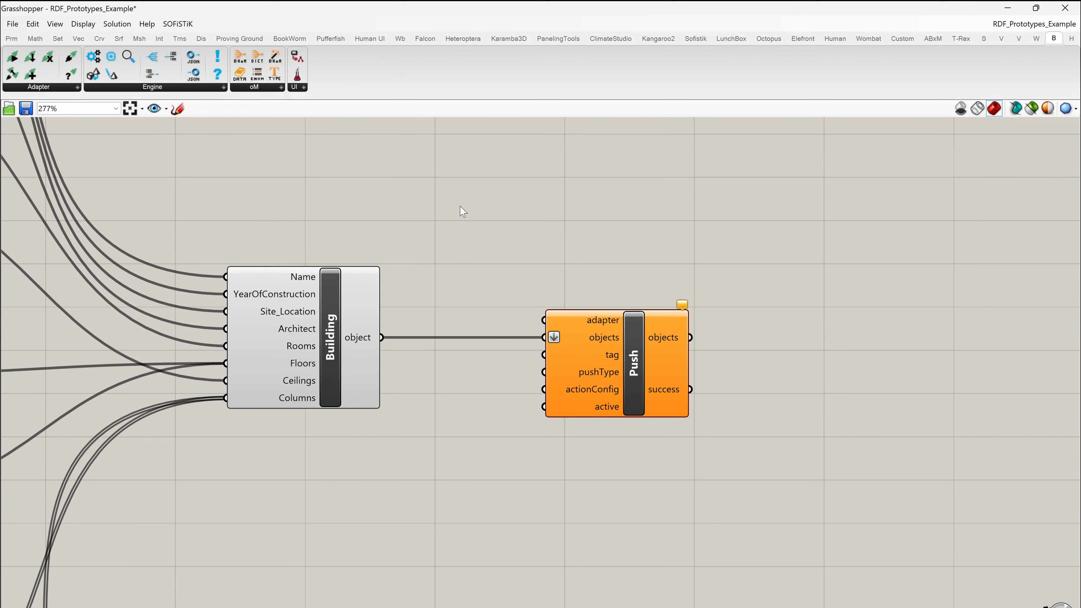
double_click(461, 211)
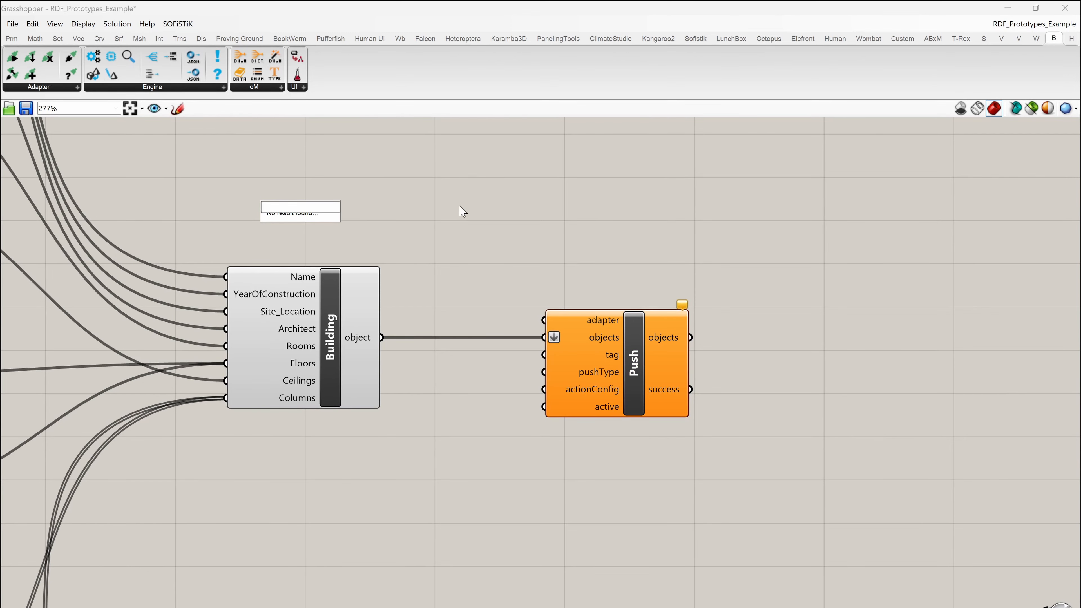
text(graphdb)
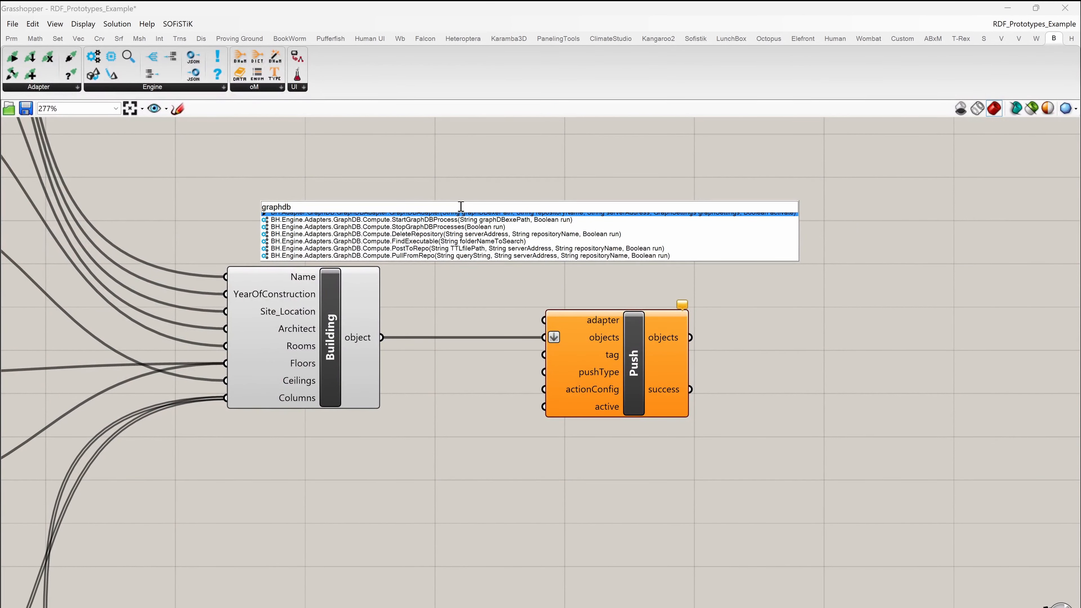
key(Return)
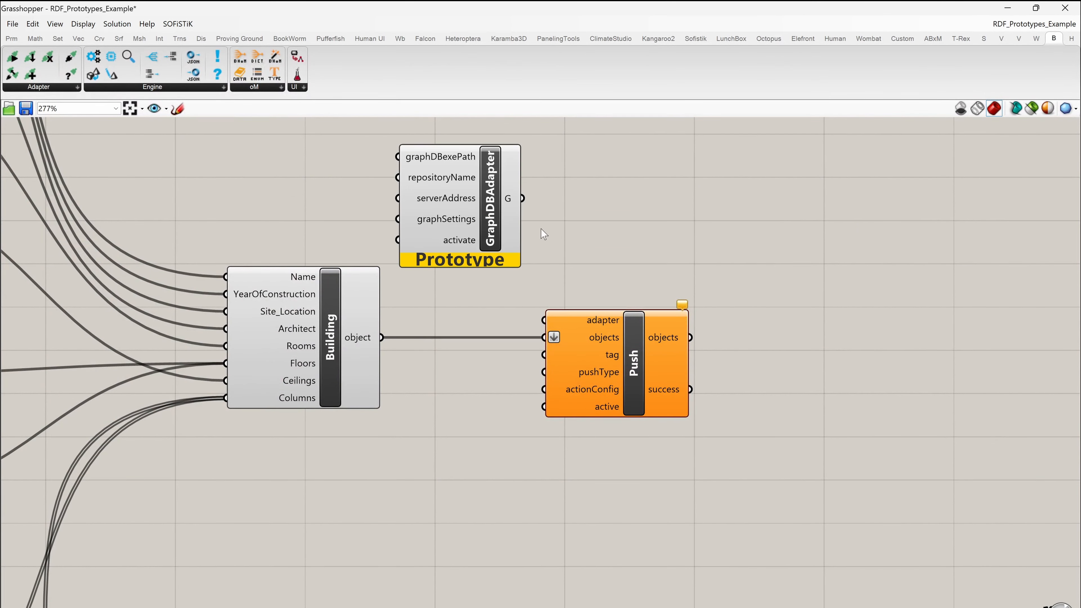
- Connect the GraphDBAdapter's G output to the Push component's adapter input and space the two components apart
scroll(583, 217, down, 1)
right_drag(552, 251, 461, 355)
drag(528, 432, 592, 432)
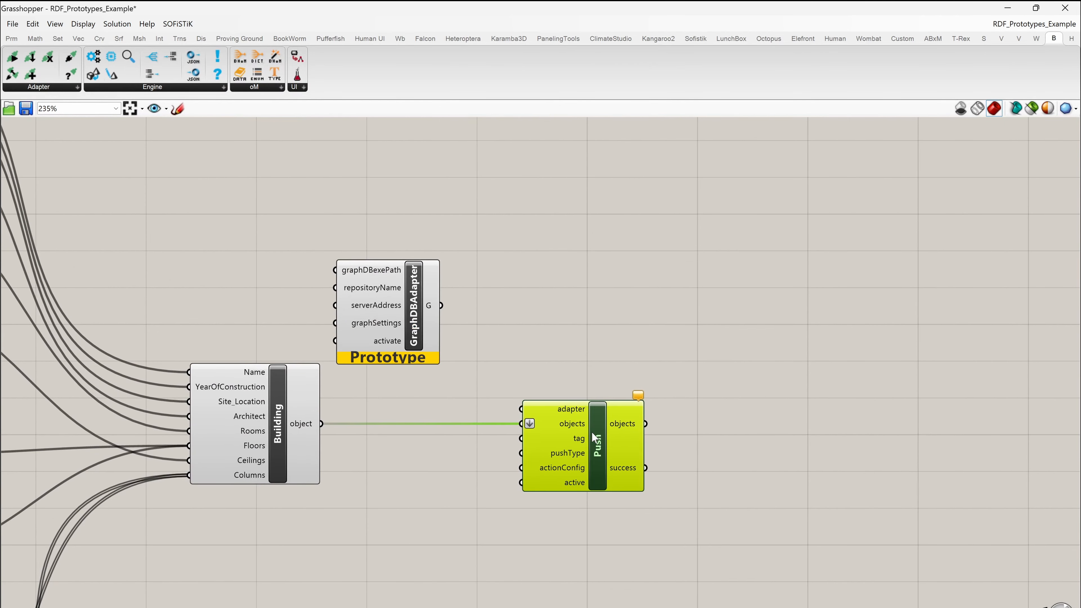
drag(521, 409, 442, 305)
drag(417, 304, 463, 311)
right_drag(529, 349, 554, 290)
drag(621, 386, 659, 388)
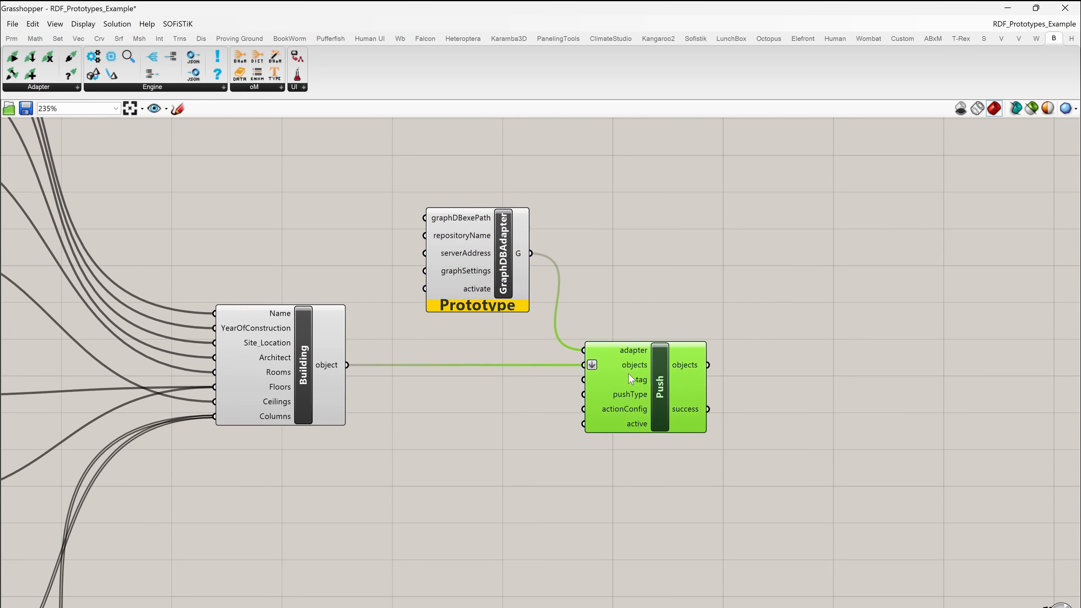
drag(495, 279, 509, 281)
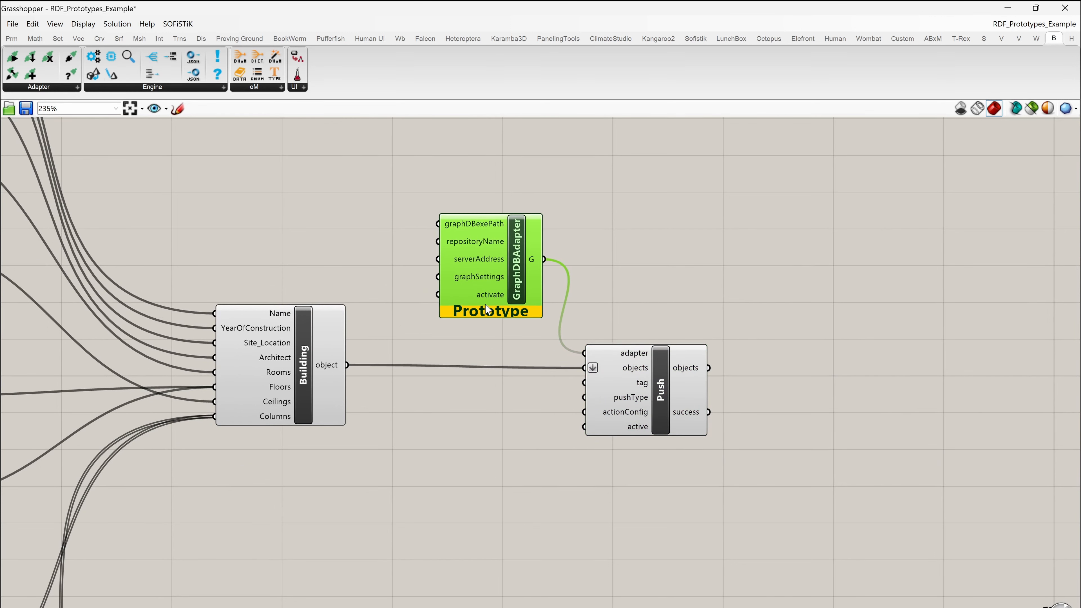
- Add a Boolean Toggle below the adapter, duplicate it, and connect the copy to the GraphDBAdapter's activate input
double_click(483, 442)
text(tog)
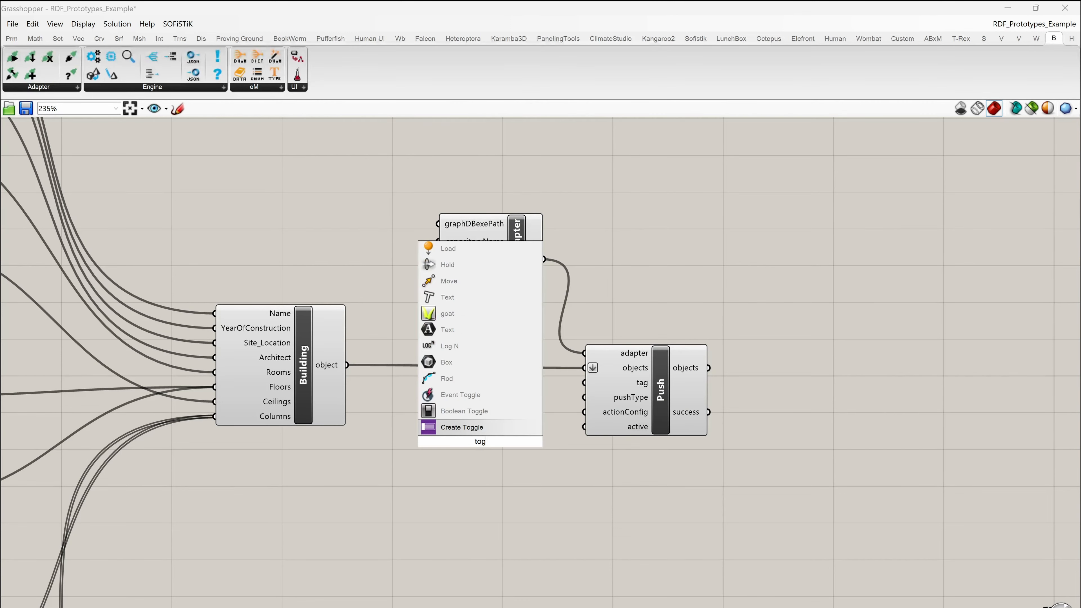
text(g)
key(Return)
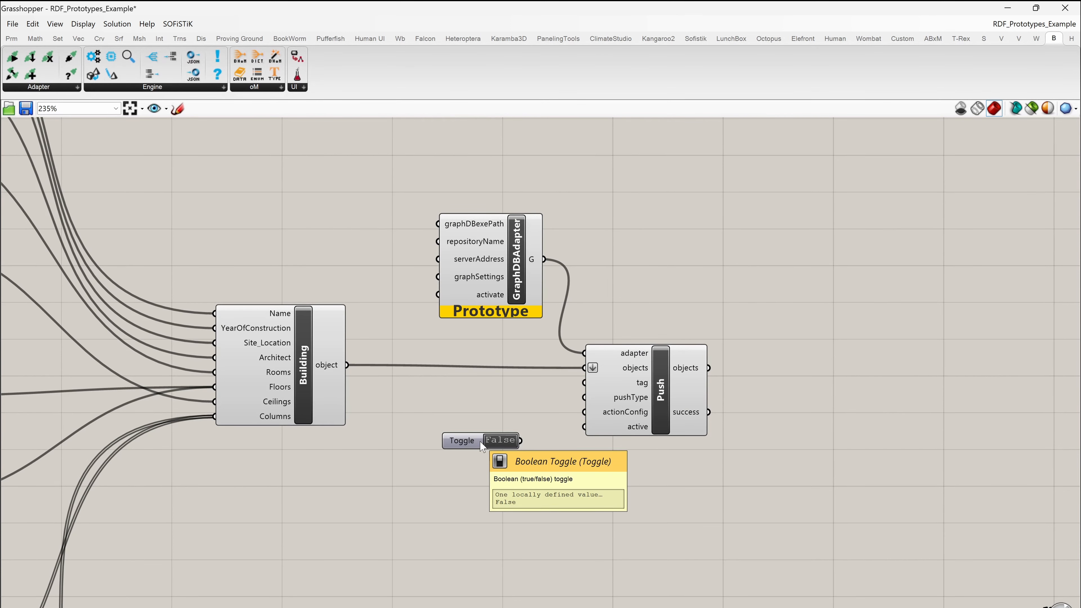
alt+drag(440, 400, 330, 278)
drag(437, 295, 394, 281)
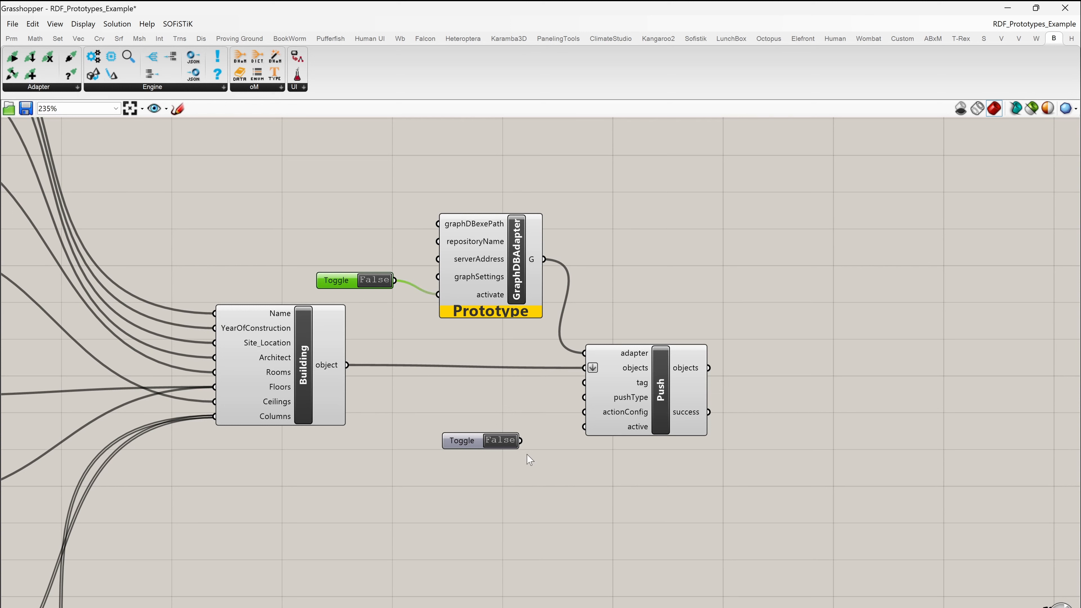
- Connect the lower toggle to the Push component's active input, and align both toggles and the GraphDBAdapter beside the inputs they feed
drag(520, 440, 584, 426)
drag(474, 444, 513, 429)
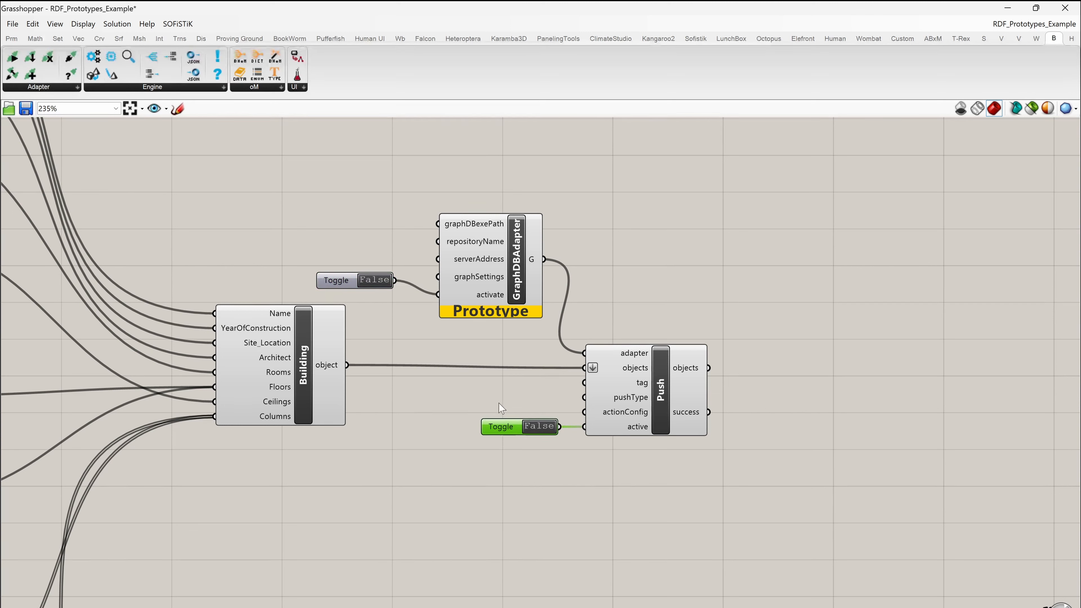
drag(358, 288, 382, 304)
drag(482, 282, 502, 285)
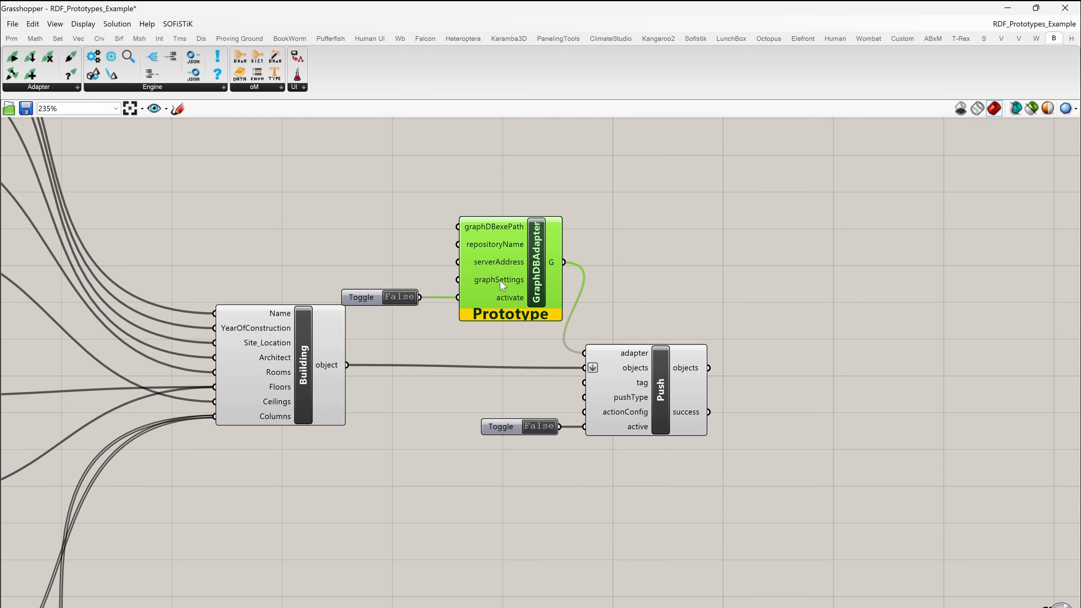
drag(371, 297, 385, 295)
- Set the toggles feeding GraphDBAdapter's activate and Push's active inputs to True, and reload GraphDB Workbench in the browser
double_click(422, 295)
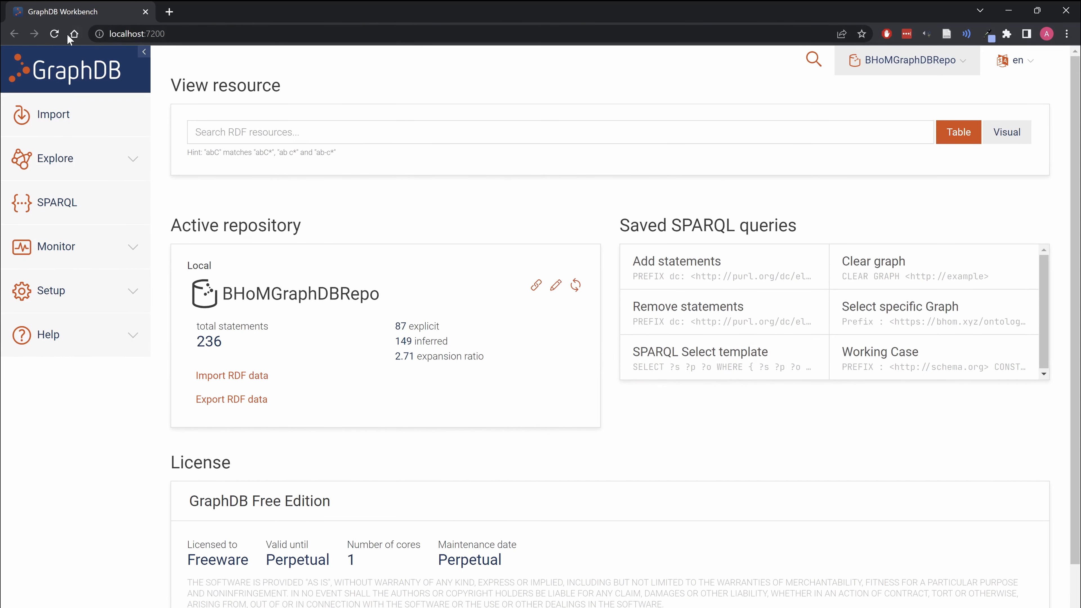
click(55, 33)
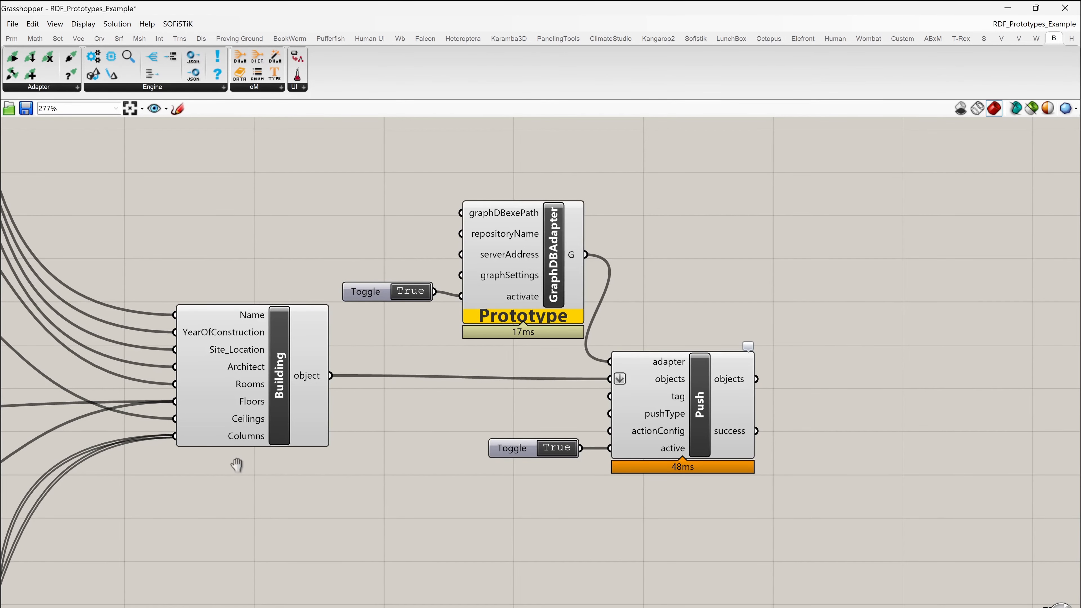
- In Grasshopper, replace the Building wire on Push's objects input with the Room component's R output, and reload GraphDB Workbench in the browser
right_drag(237, 466, 366, 486)
scroll(419, 430, down, 1)
right_drag(543, 458, 617, 477)
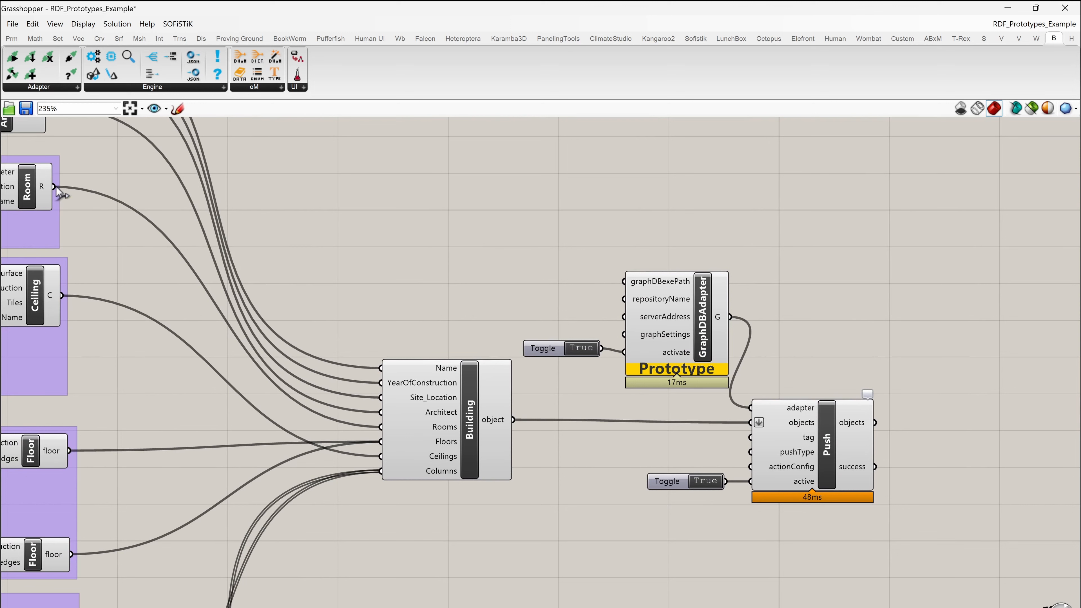
drag(57, 187, 744, 424)
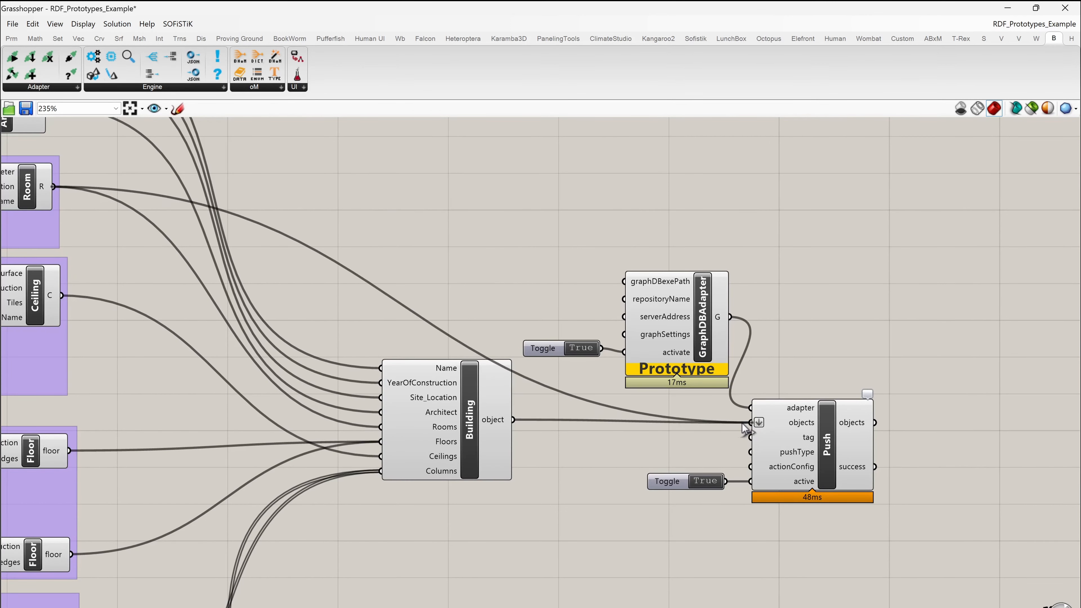
scroll(402, 324, down, 2)
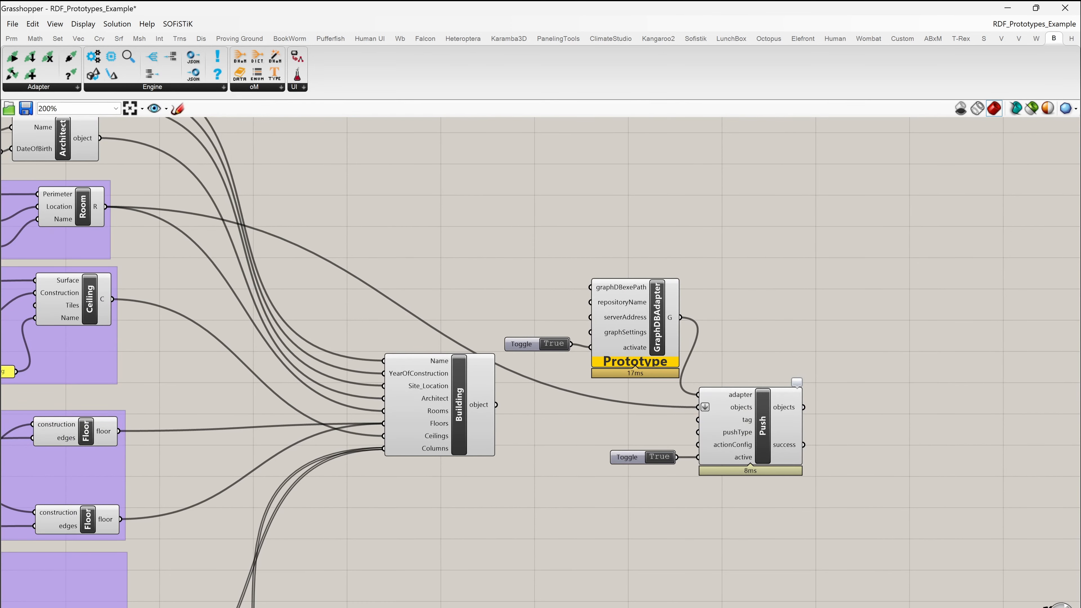
click(369, 607)
click(55, 32)
- Reconnect the Building component's object output to Push's objects input in Grasshopper, and refresh the repository overview in GraphDB Workbench
drag(564, 409, 701, 407)
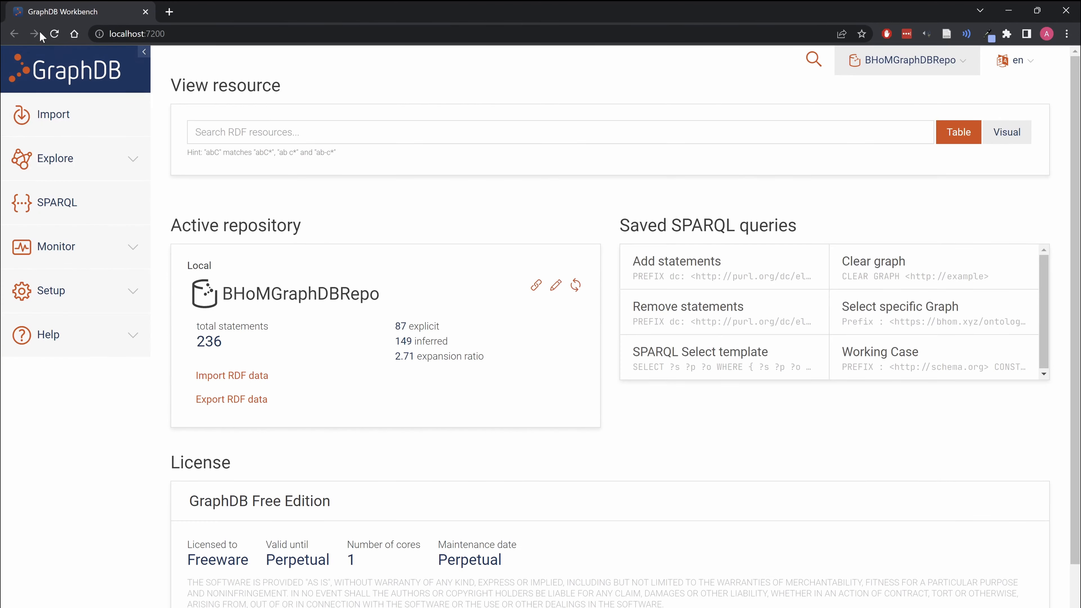
key(F5)
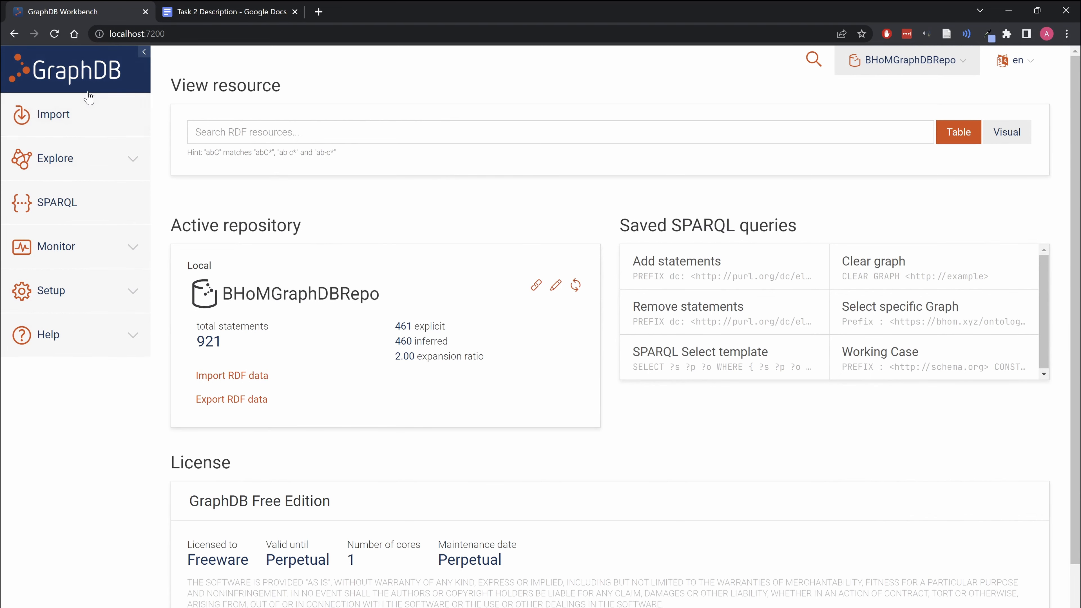
- Examine the statements of the default graph sorted by subject, and return to the GraphDB home page
click(132, 161)
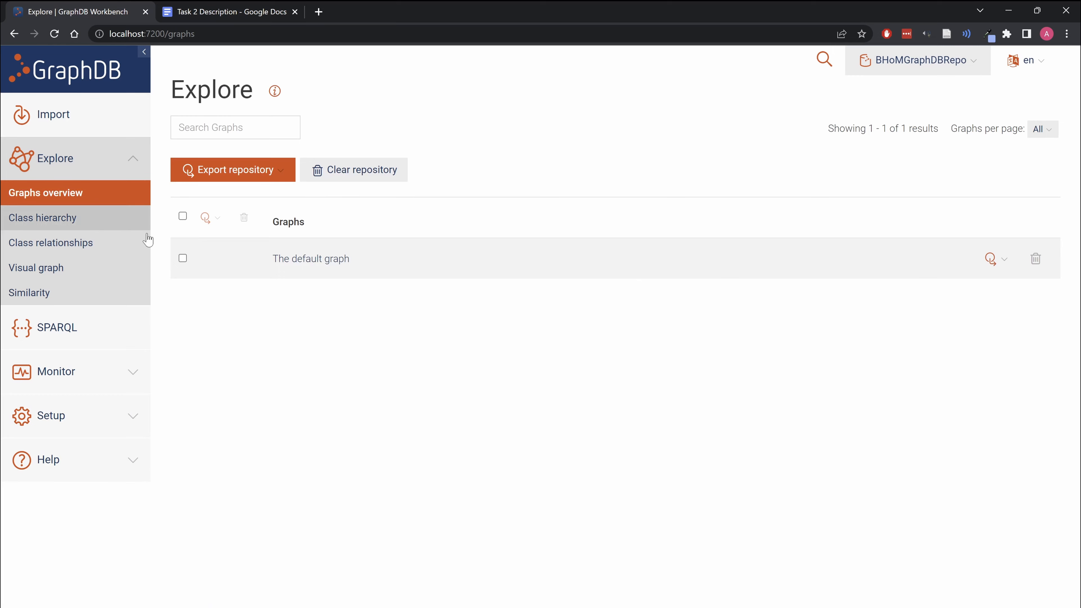
click(298, 260)
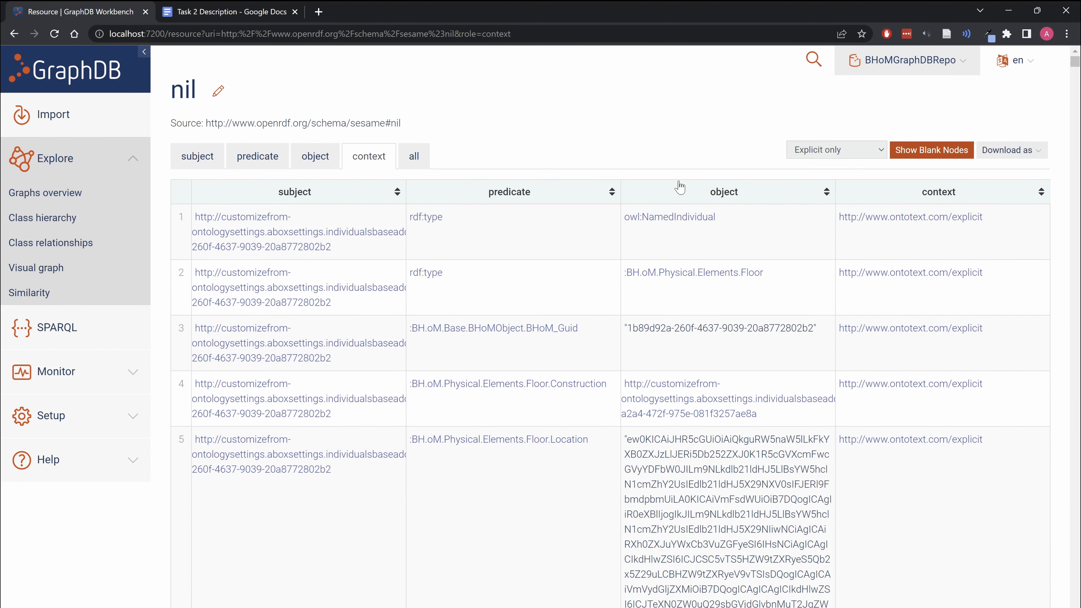
click(397, 192)
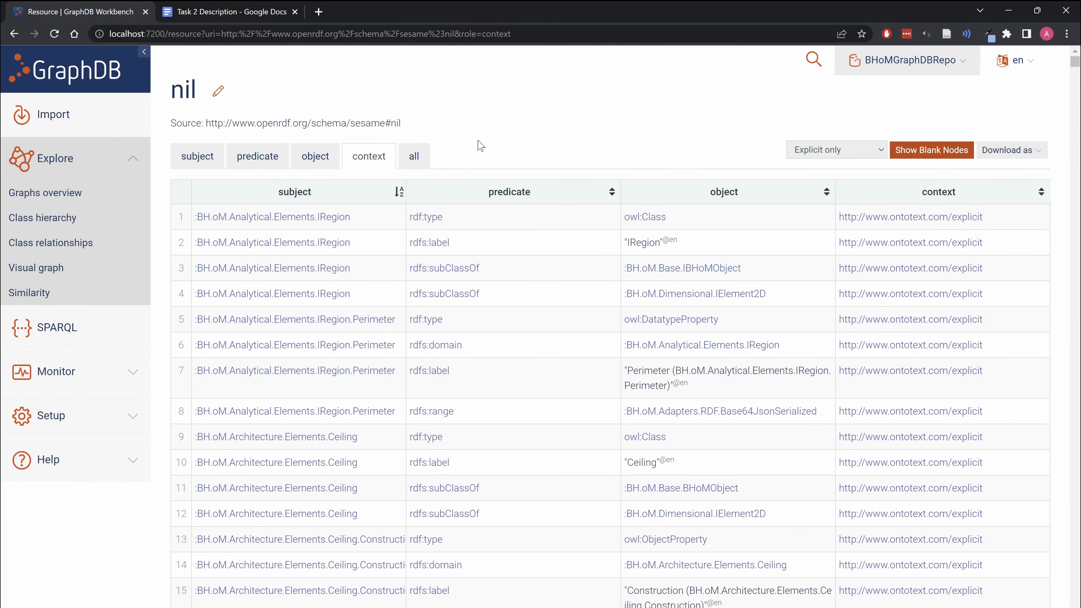
scroll(282, 206, down, 3)
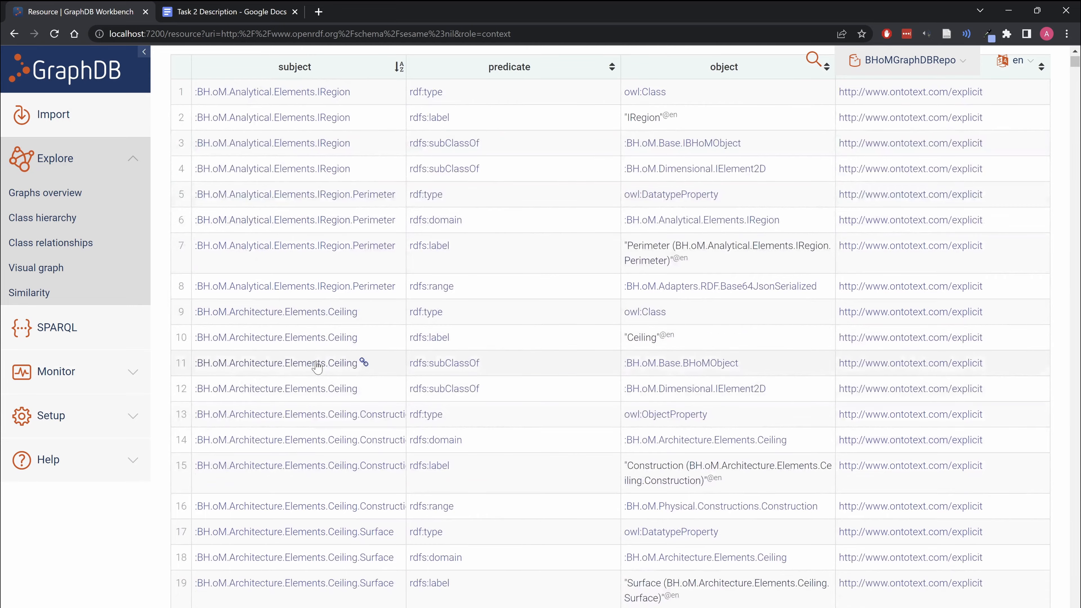
scroll(298, 345, down, 2)
scroll(315, 349, down, 10)
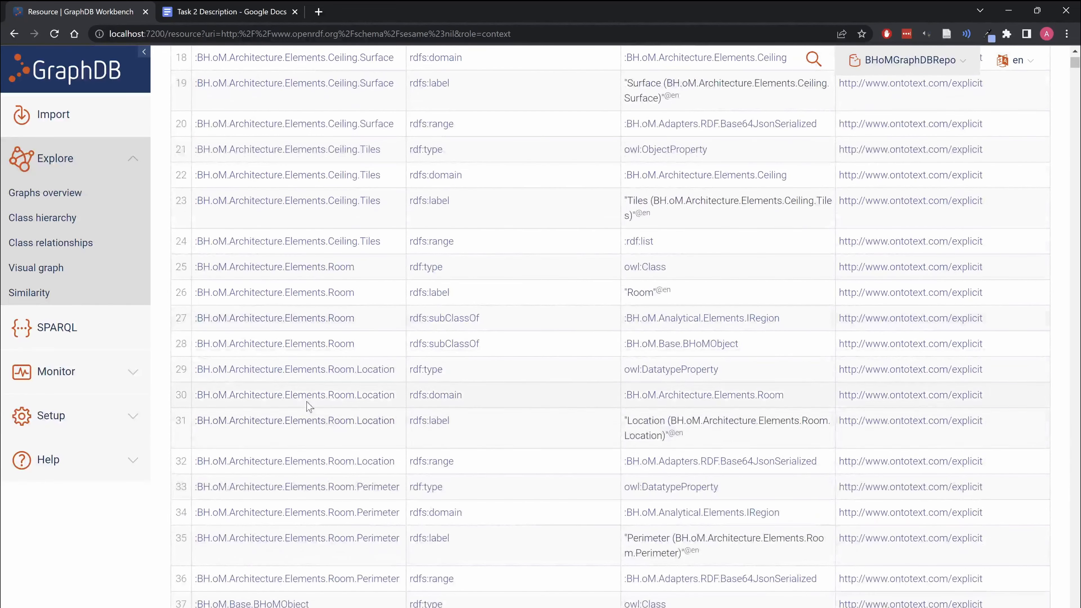
scroll(315, 396, up, 15)
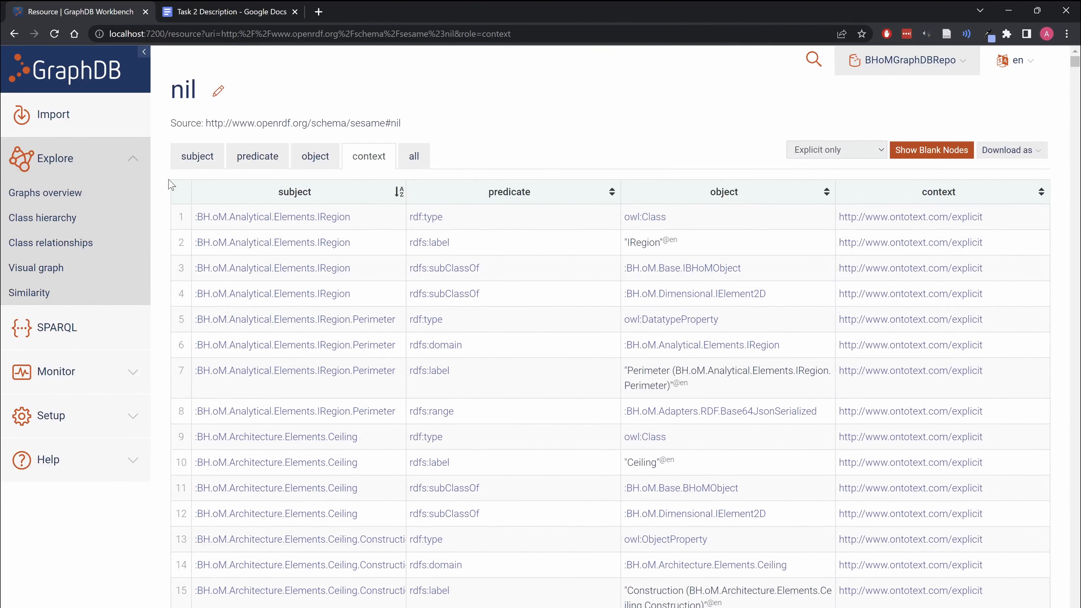
click(75, 72)
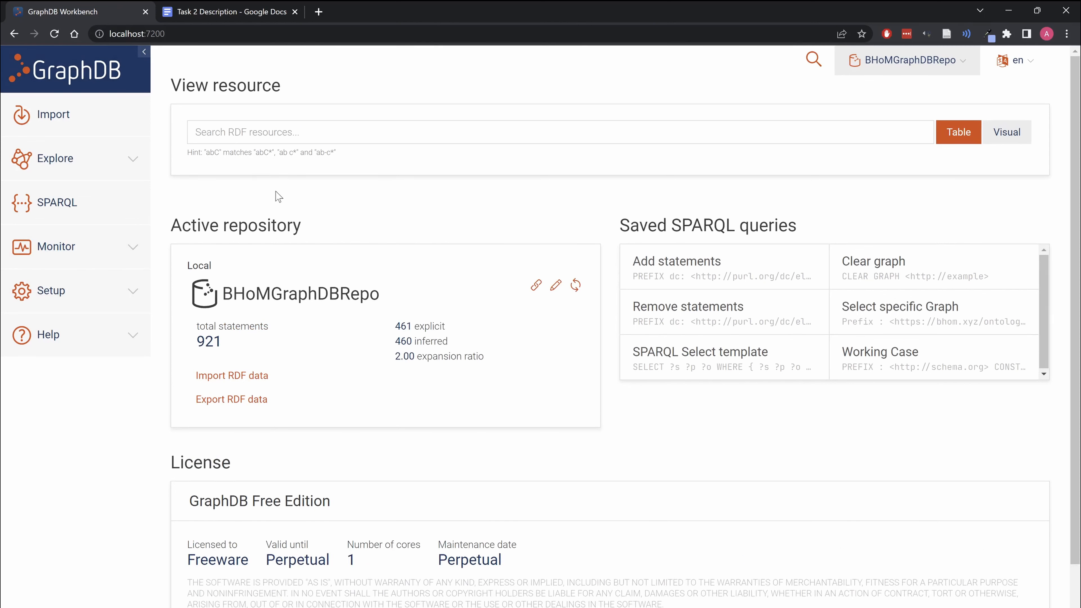
- Reopen the default graph from the graphs overview and sort its statements by subject
click(122, 159)
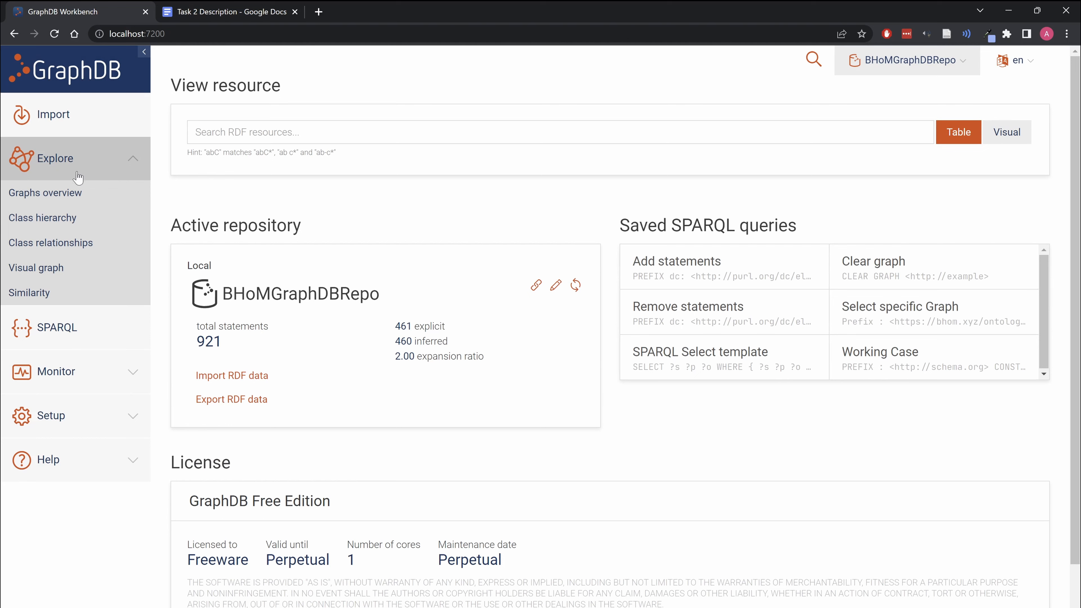
click(55, 193)
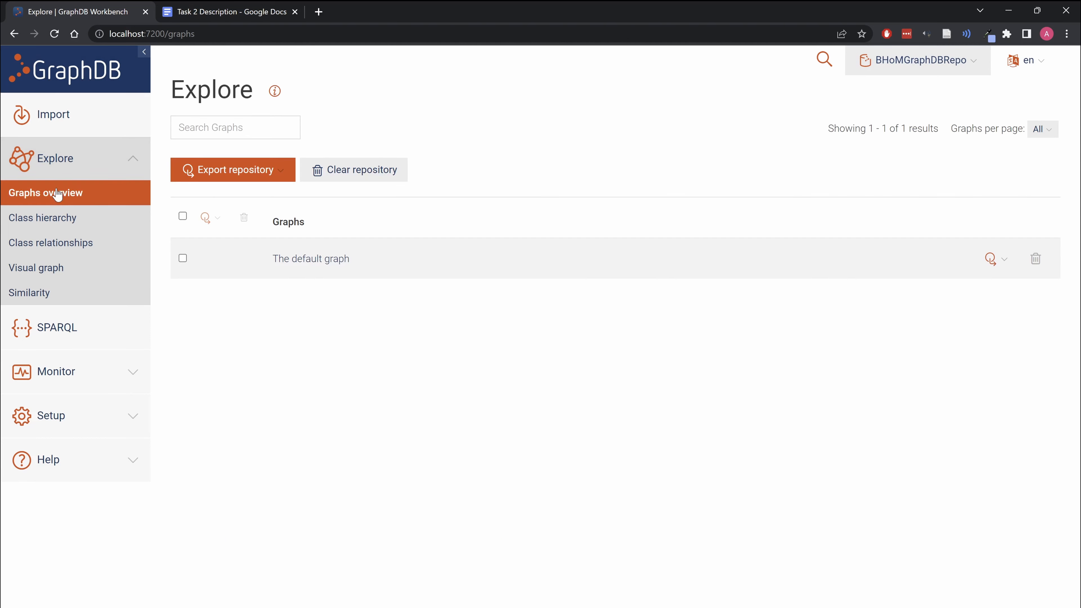
click(330, 260)
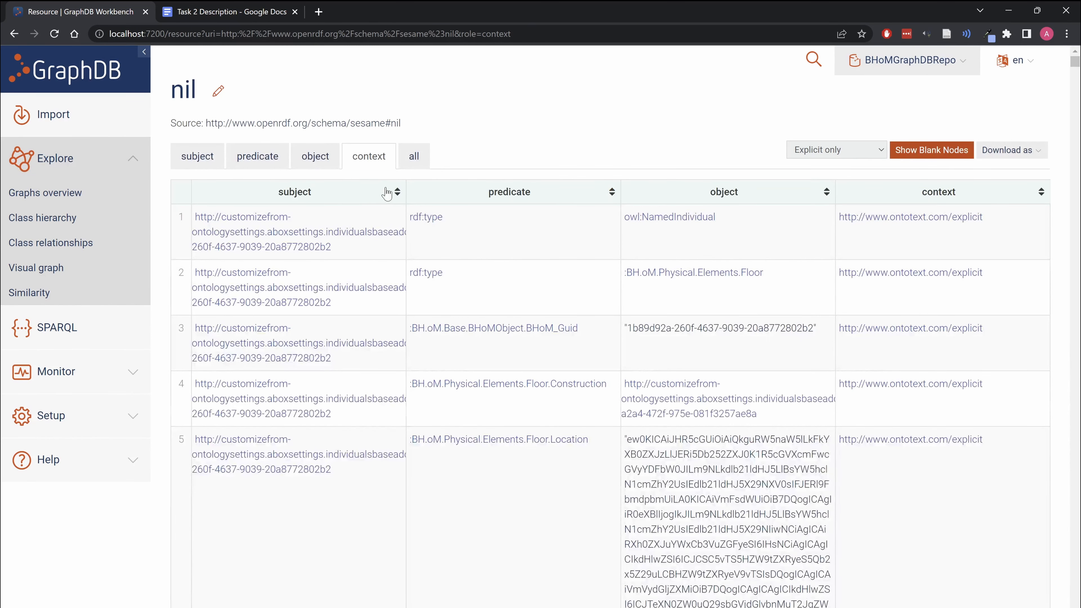
click(388, 194)
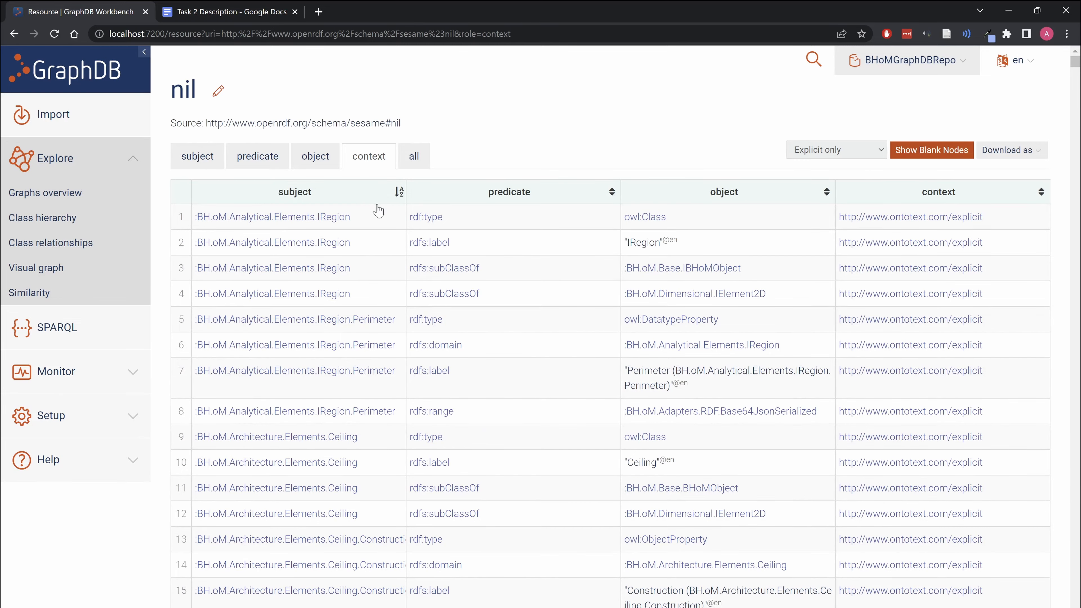
- Copy the URL of the :BH.oM.Architecture.Elements.Room class to the clipboard from the subject column
scroll(374, 222, down, 10)
scroll(375, 225, down, 1)
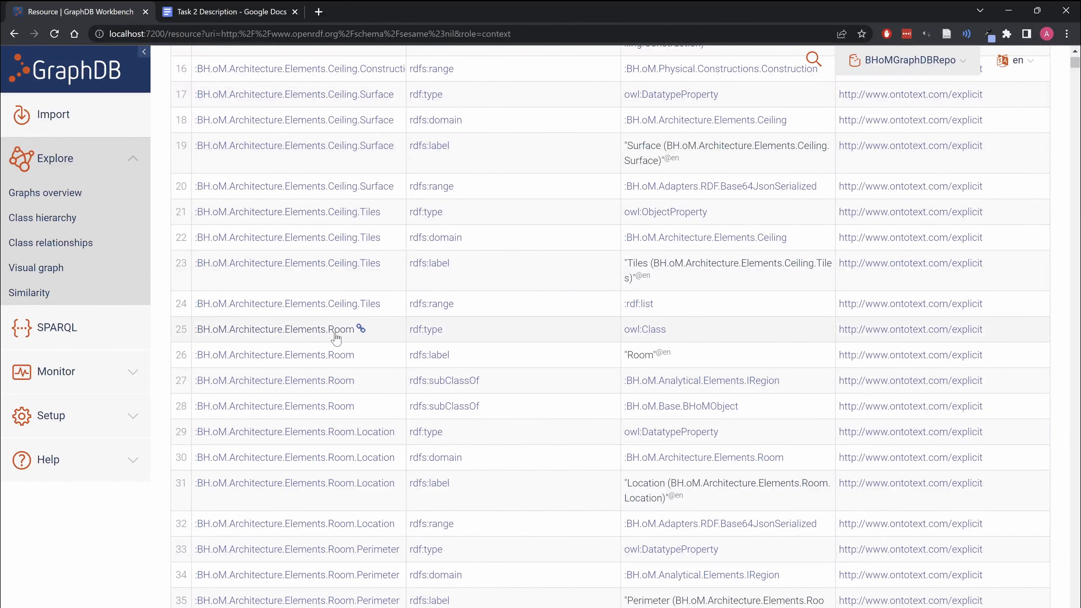
click(362, 329)
key(ctrl+c)
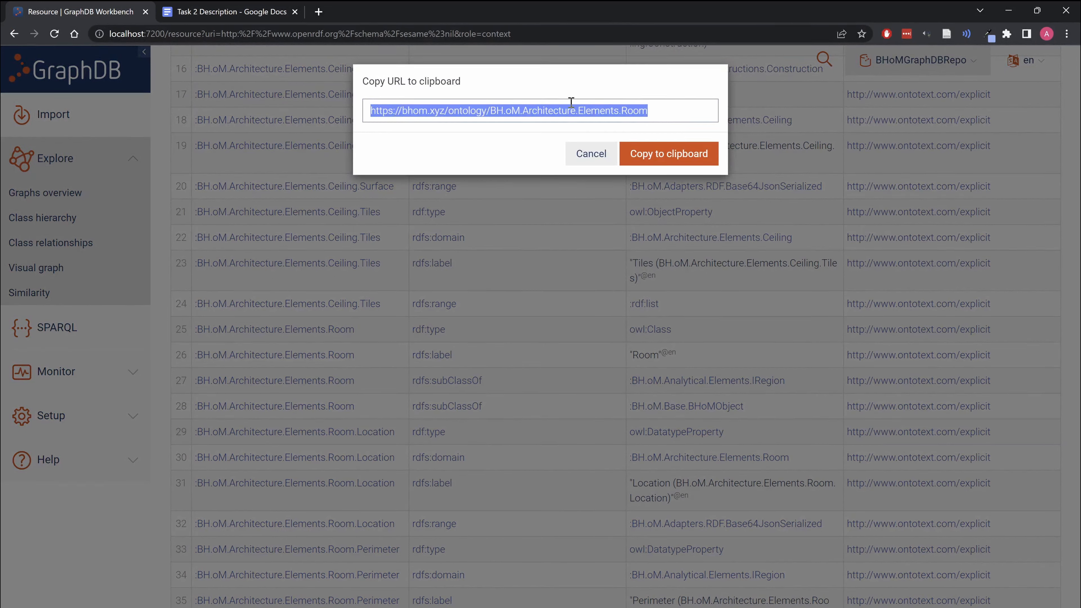
click(655, 155)
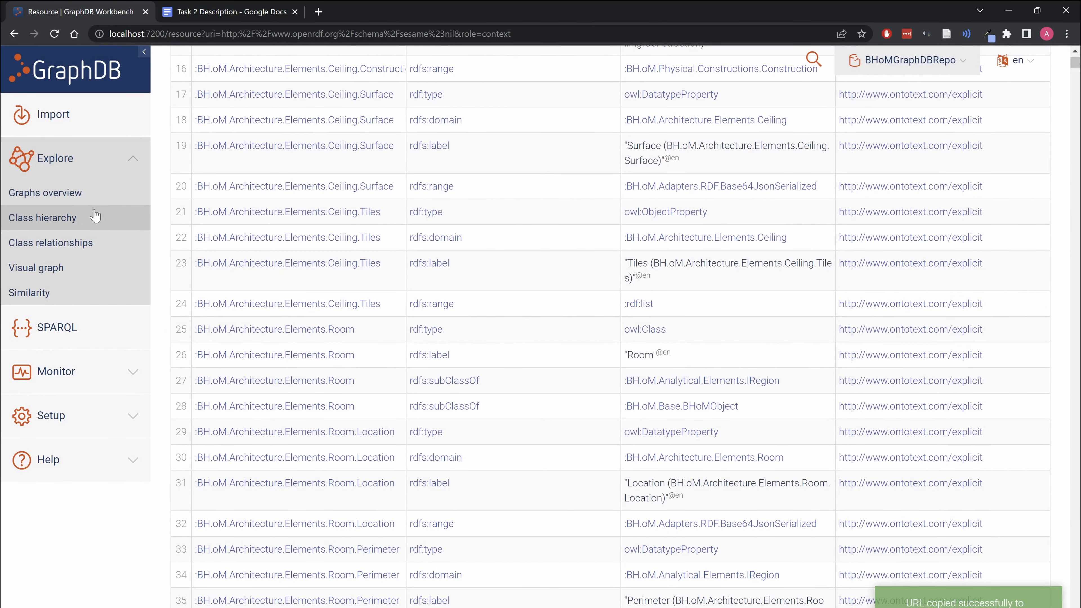
click(53, 271)
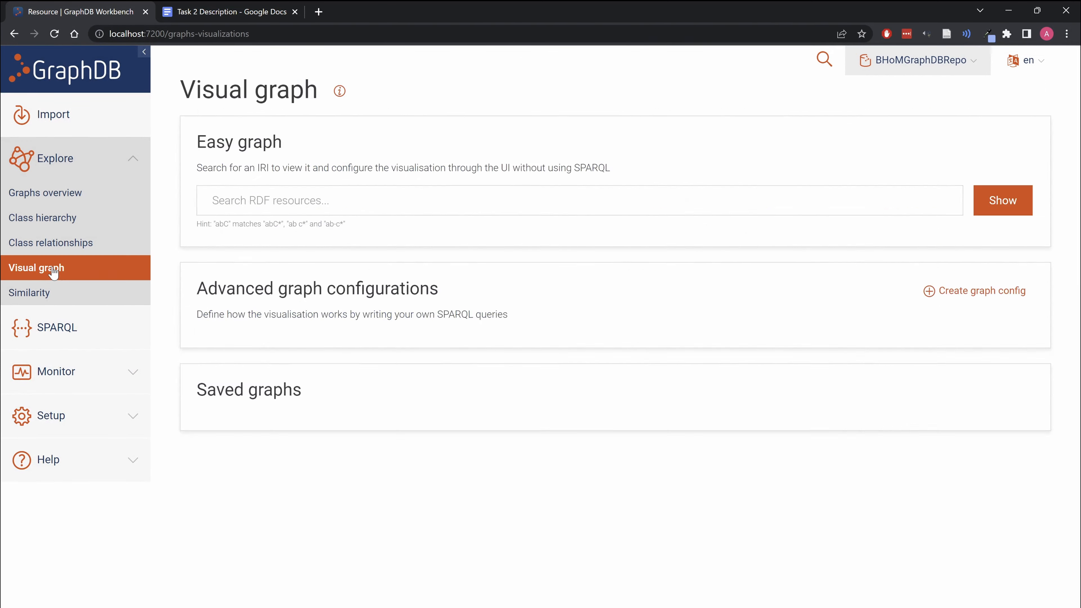
click(249, 201)
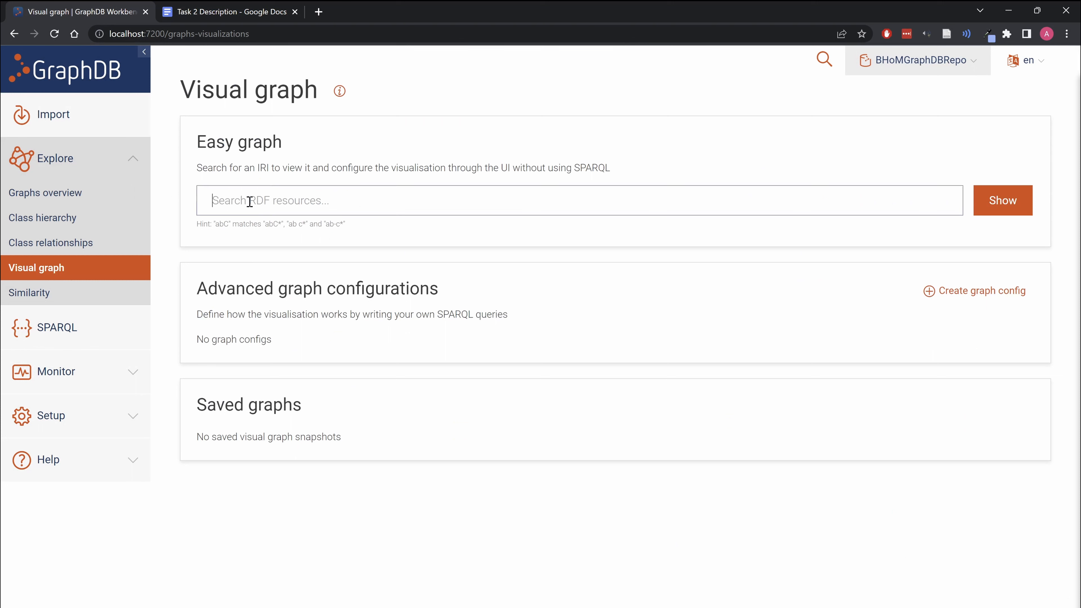
key(ctrl+v)
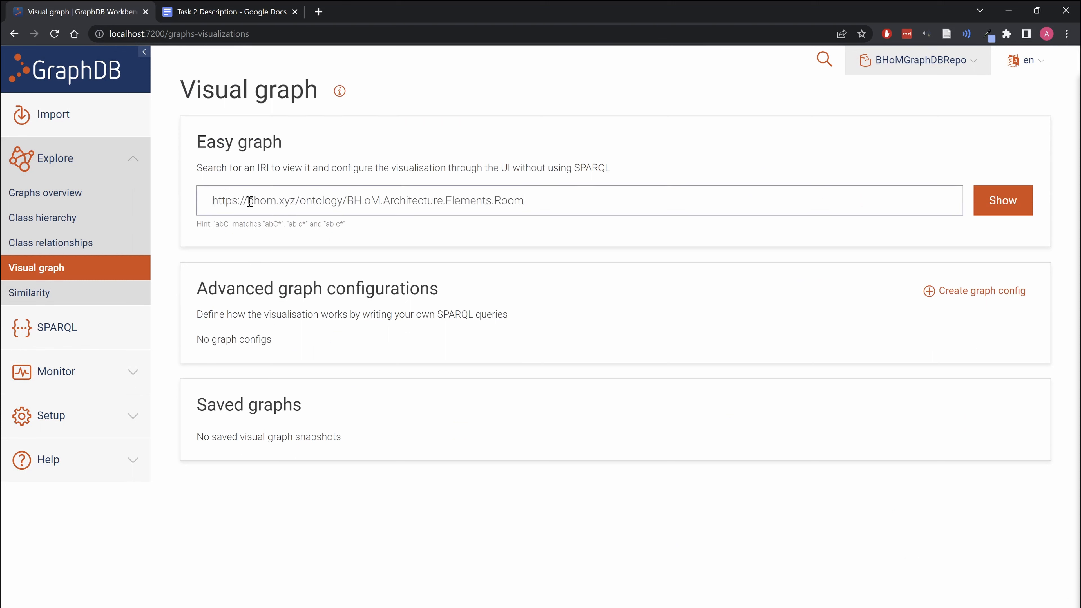
drag(524, 202, 199, 211)
click(551, 200)
click(984, 207)
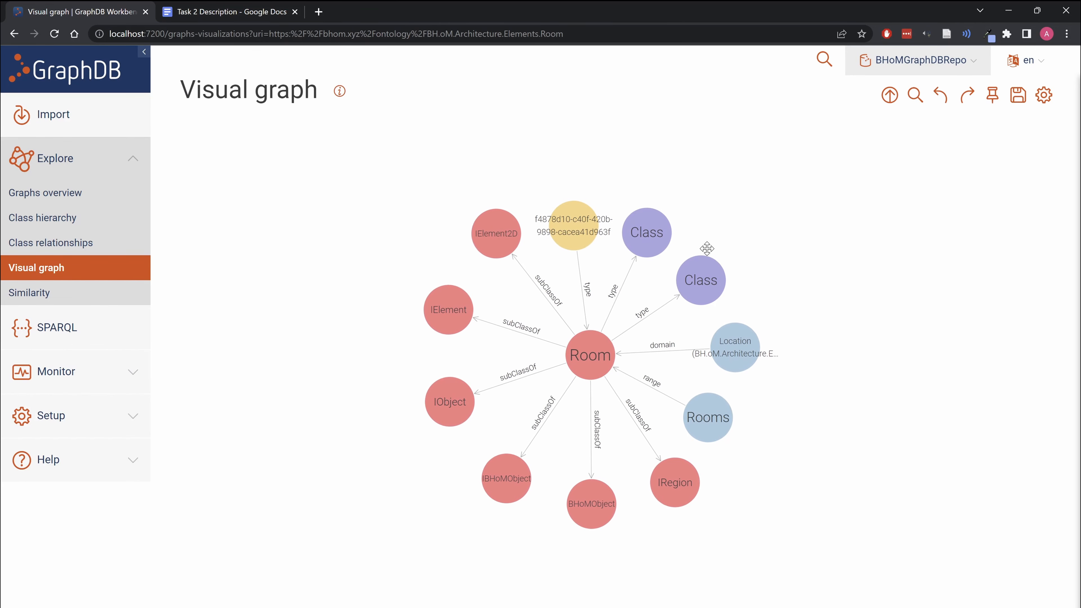
double_click(581, 235)
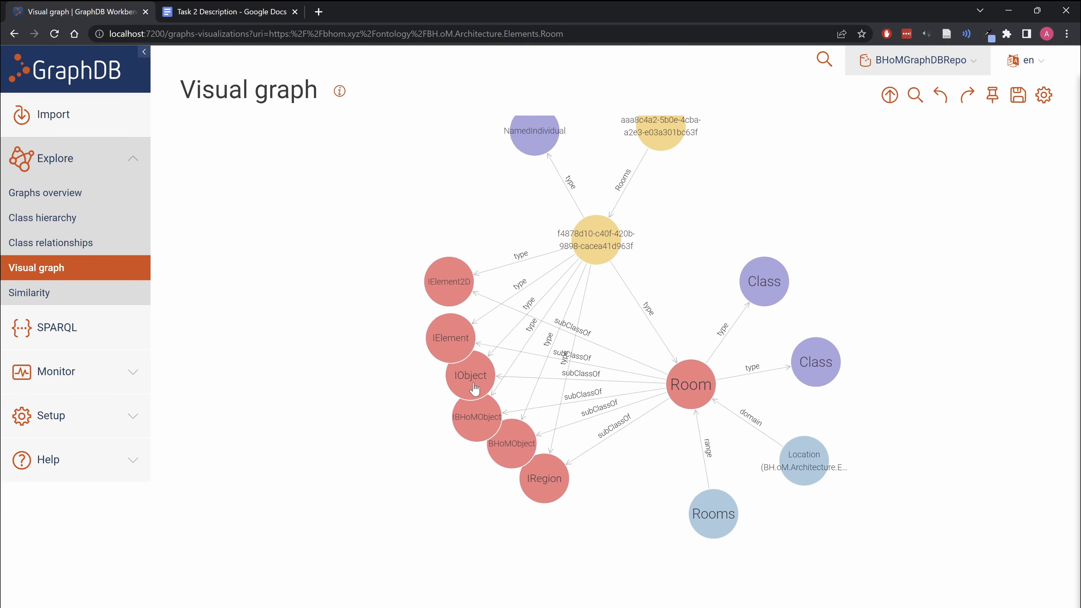
double_click(474, 388)
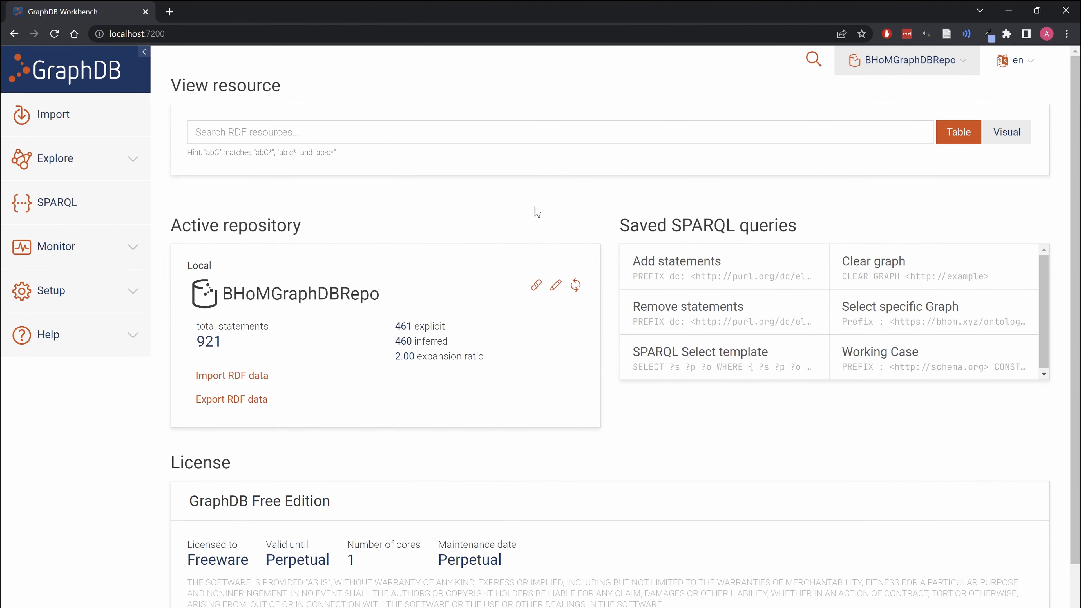
- Run the "Construct entire graph" SPARQL query with inferred data excluded from the results
click(75, 208)
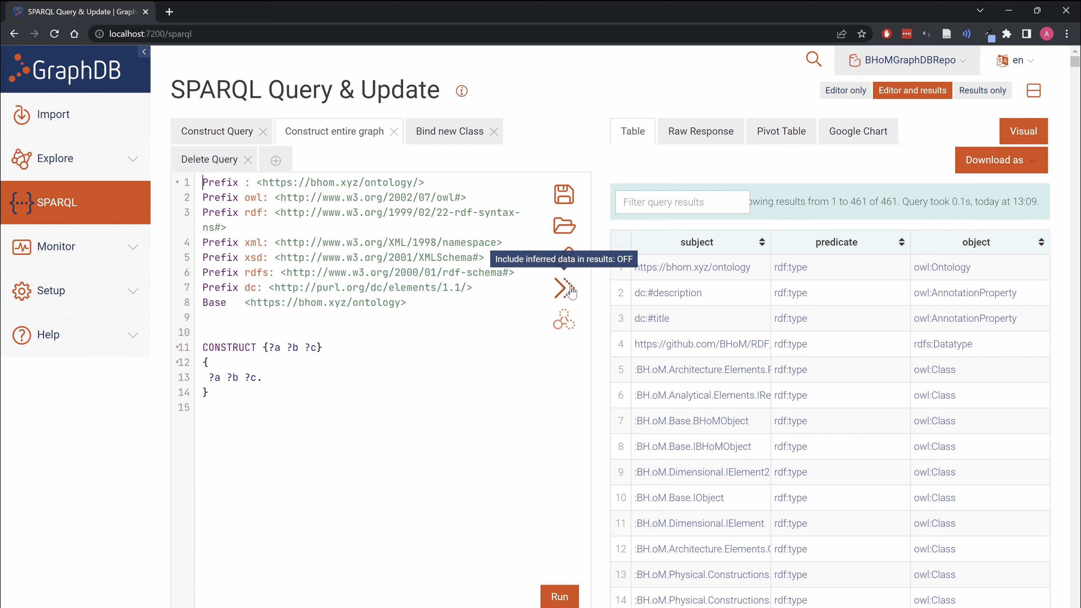
click(96, 69)
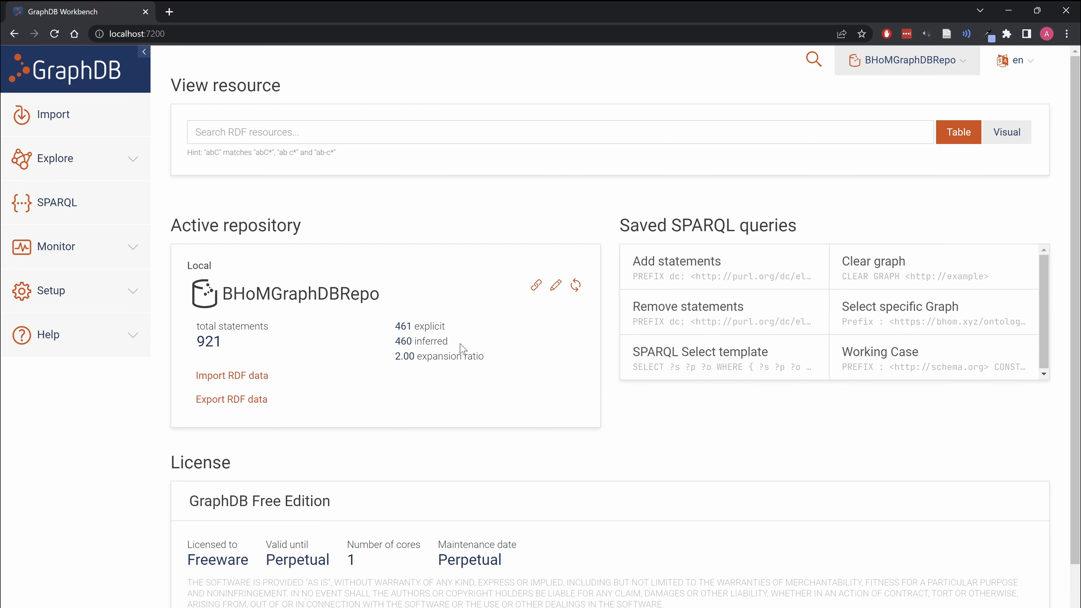
click(106, 211)
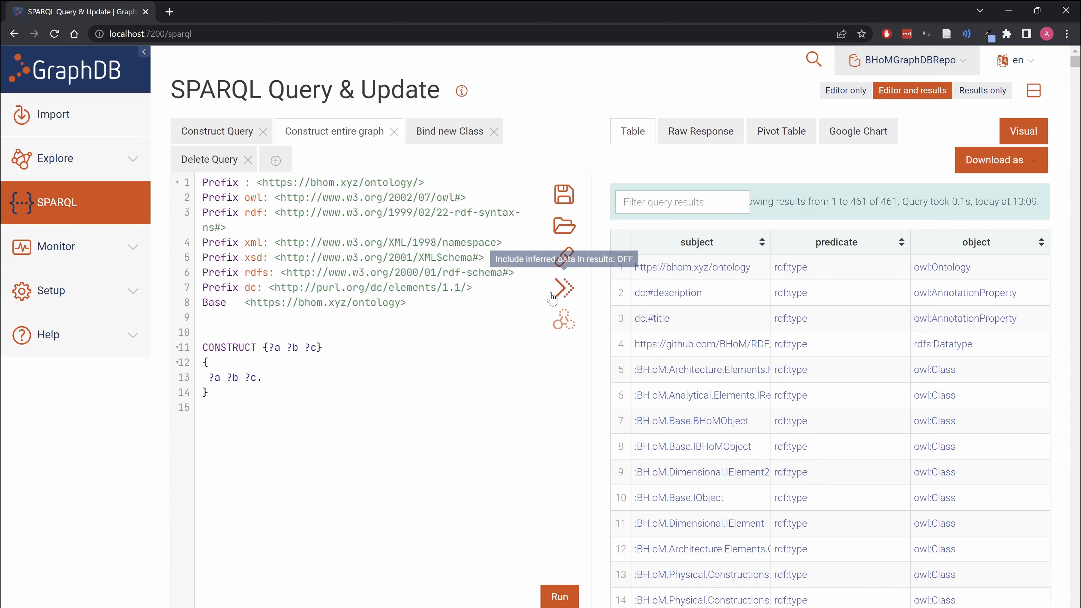
click(560, 596)
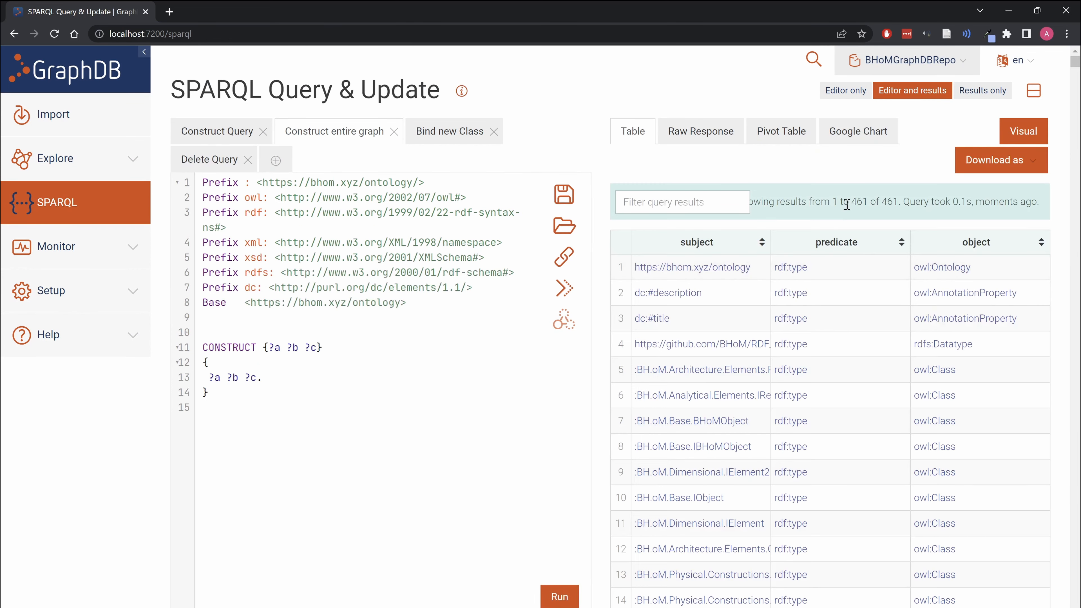
- Include inferred data in the SPARQL results and rerun the "Construct entire graph" query
click(567, 290)
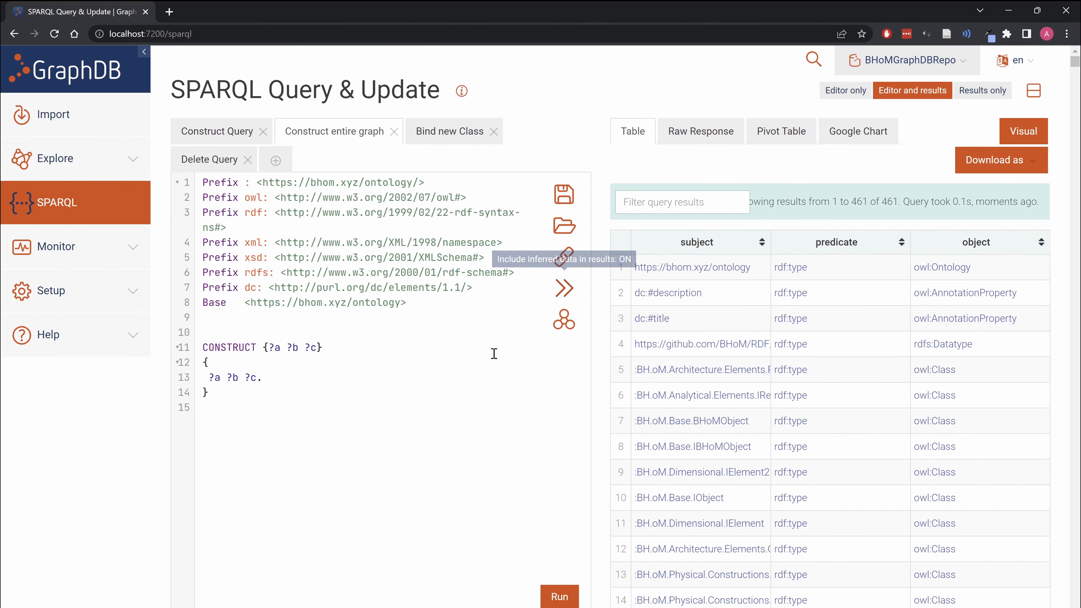
click(557, 597)
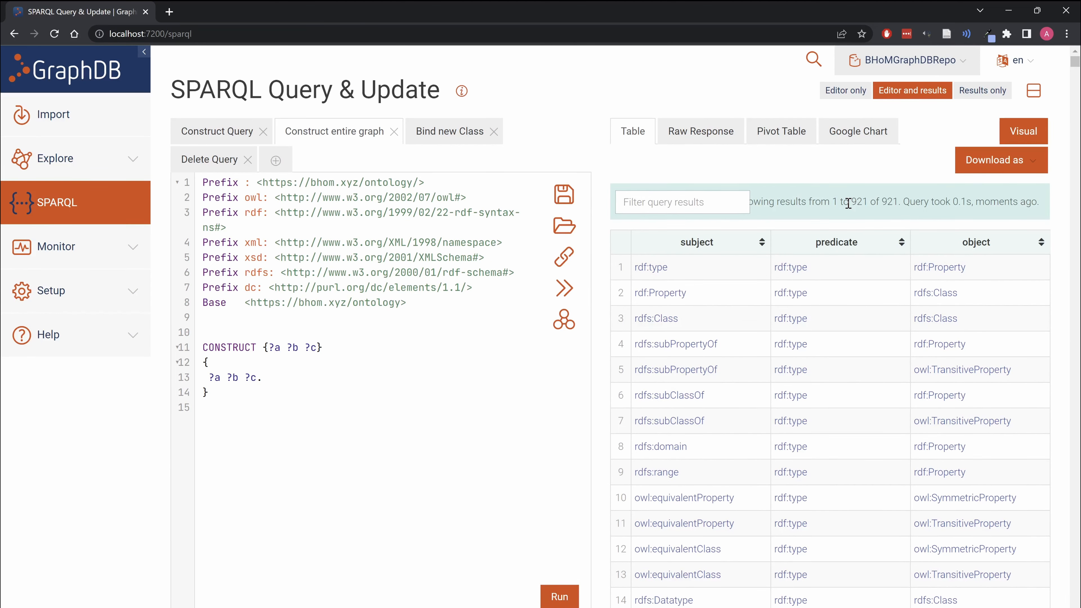
- Run the "Construct Query" SPARQL query that retrieves every owl:Class and look through the resulting classes
click(217, 131)
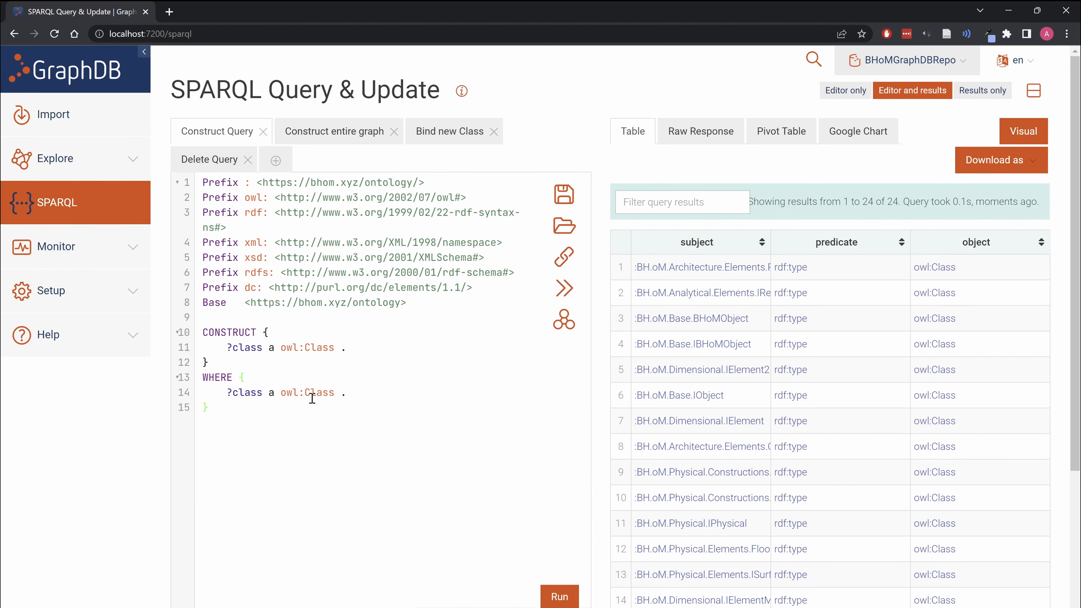
click(547, 590)
scroll(608, 247, down, 5)
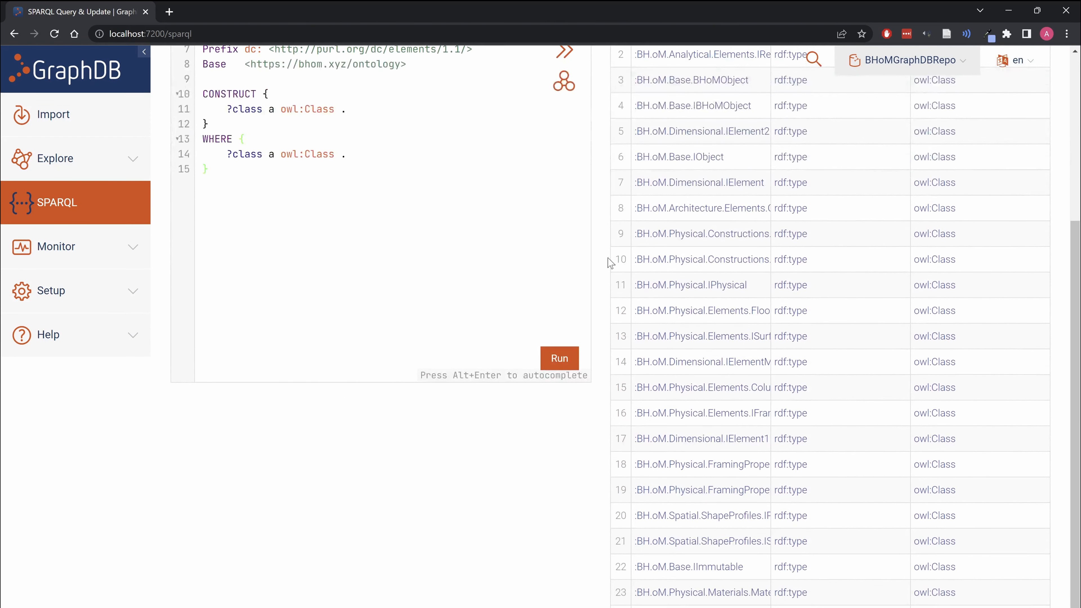
scroll(610, 264, up, 5)
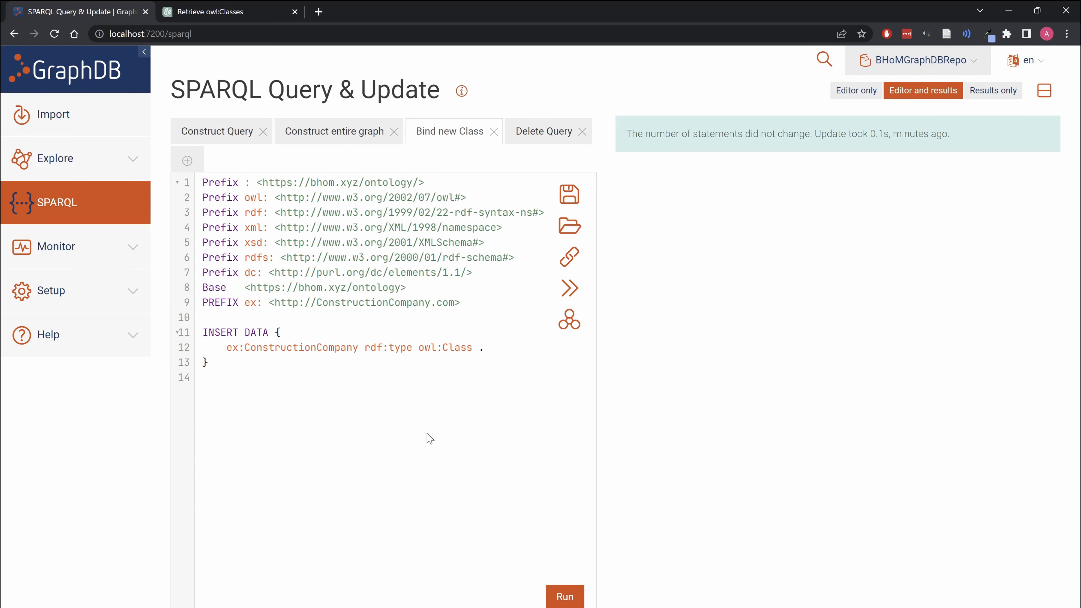
- Run the "Bind new Class" update to insert ex:ConstructionCompany as an owl:Class and check the repository's statement totals
click(562, 595)
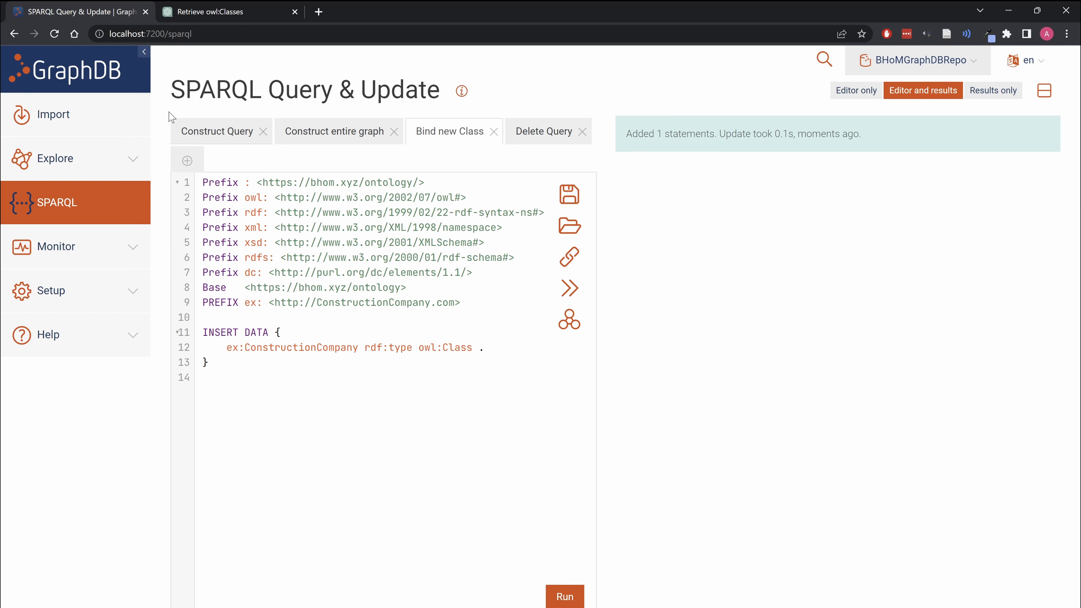
click(76, 75)
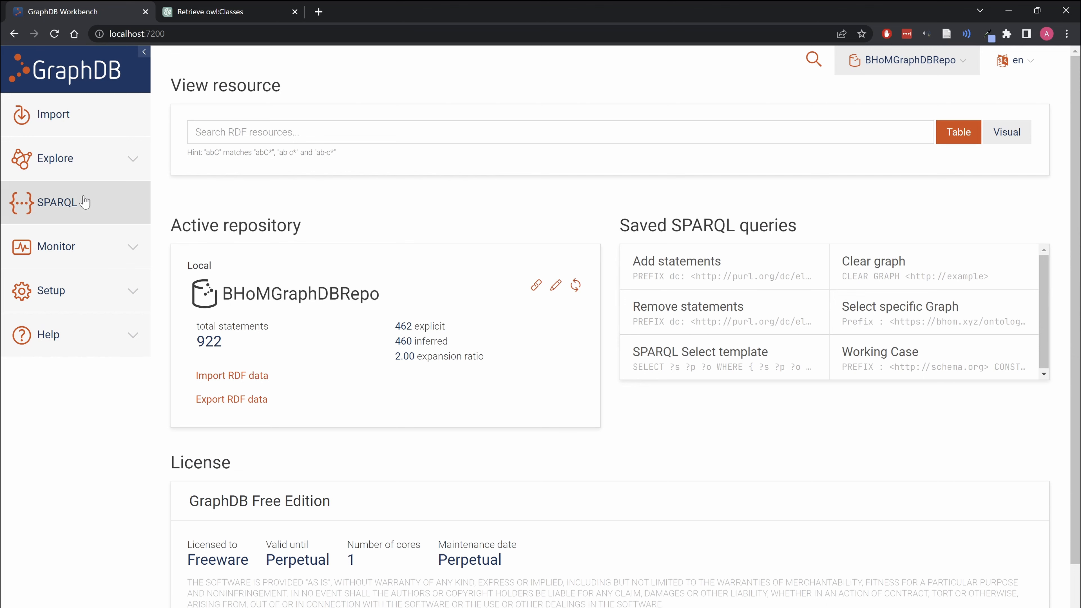
- Return to the SPARQL editor and rerun the "Construct entire graph" query
click(91, 210)
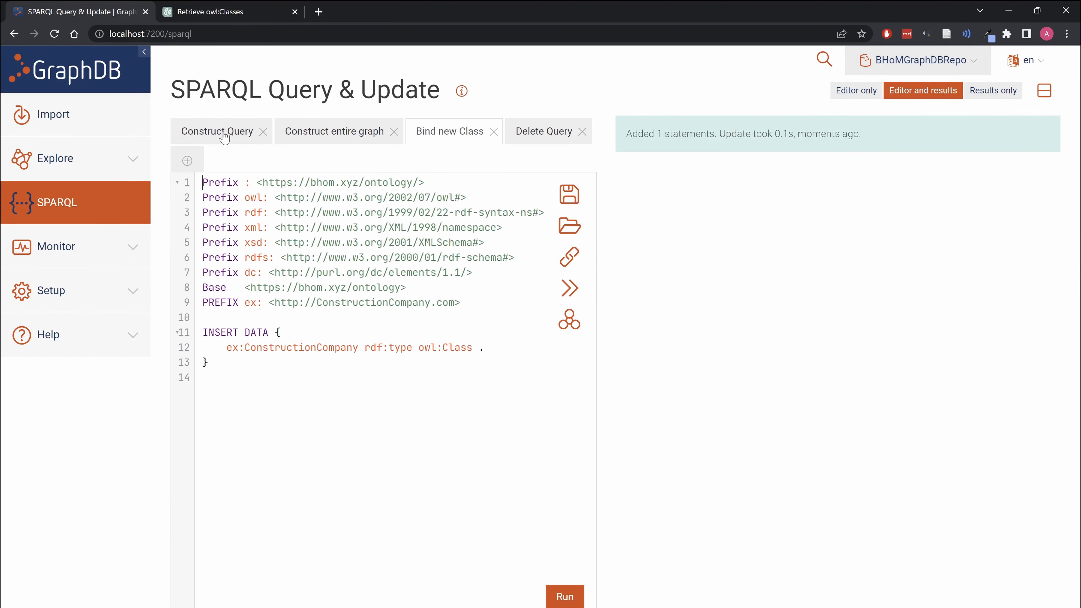
click(223, 142)
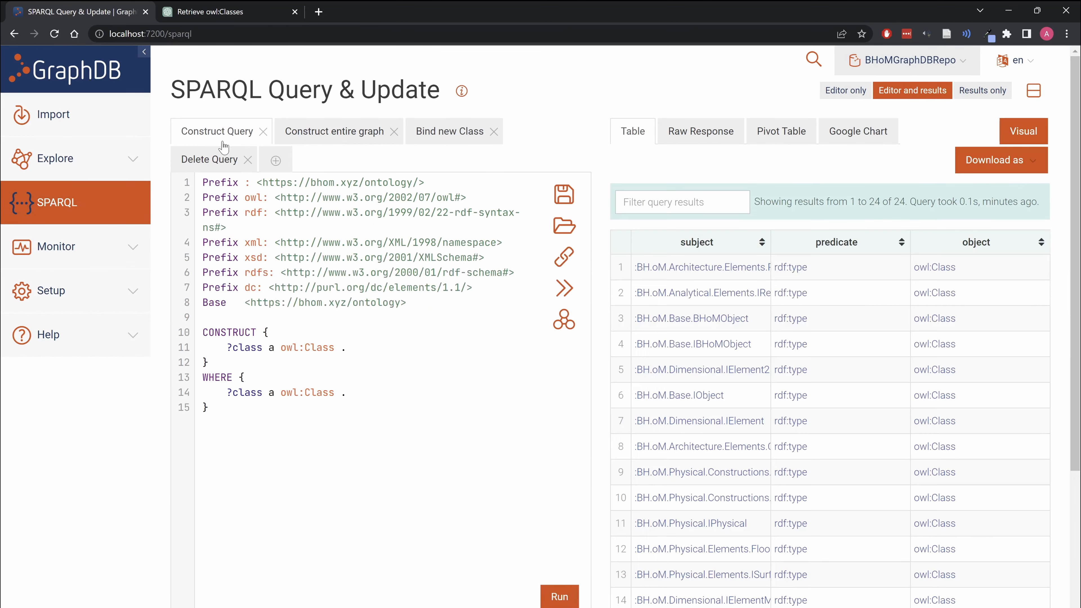
click(315, 136)
click(562, 595)
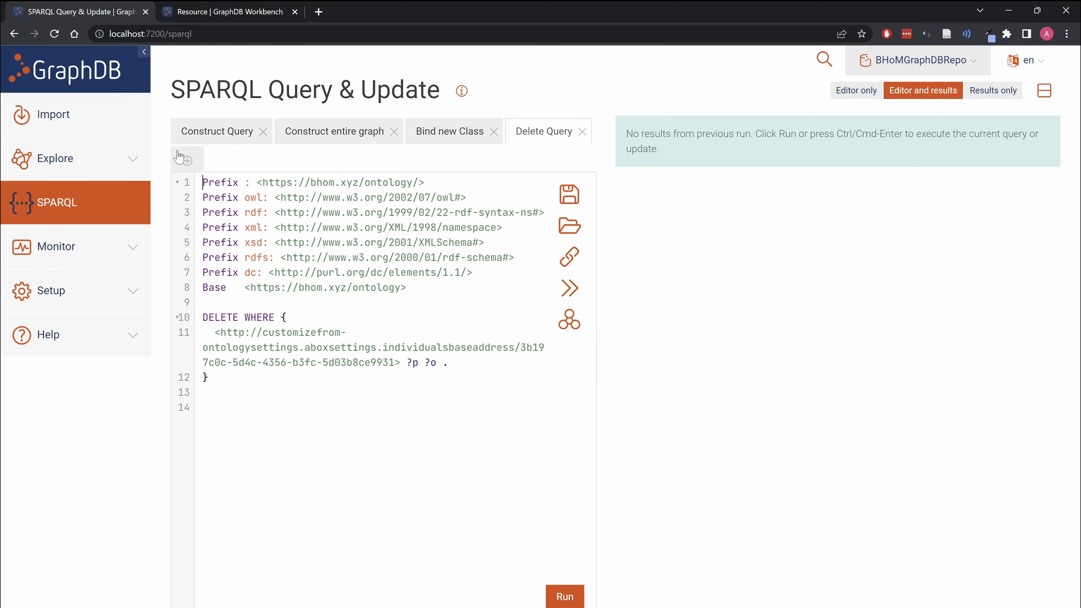
- Open the default graph from the graphs overview and browse its statements in all roles
click(101, 164)
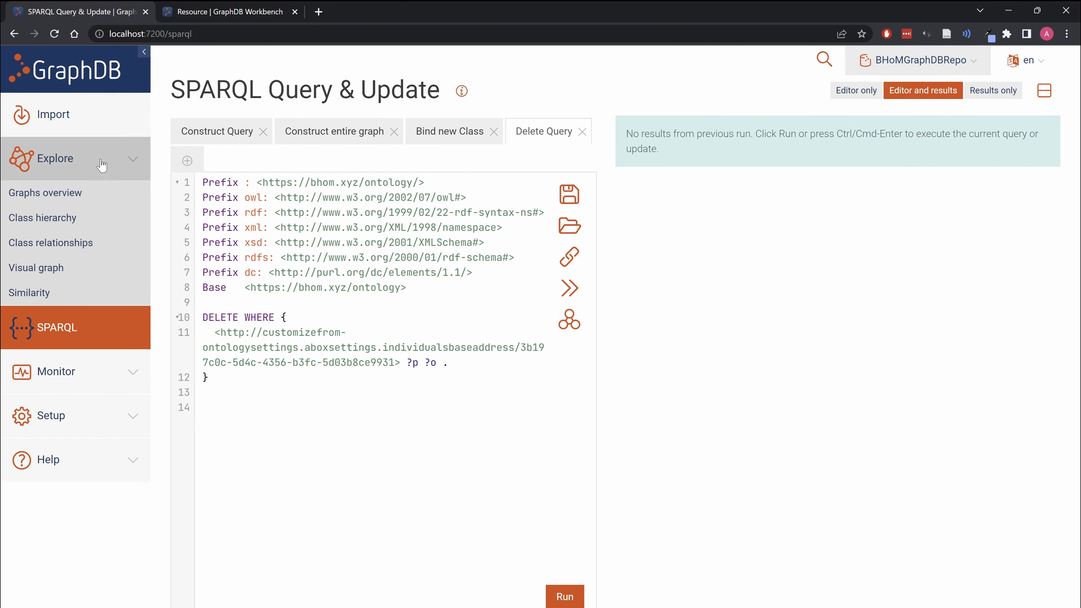
click(82, 195)
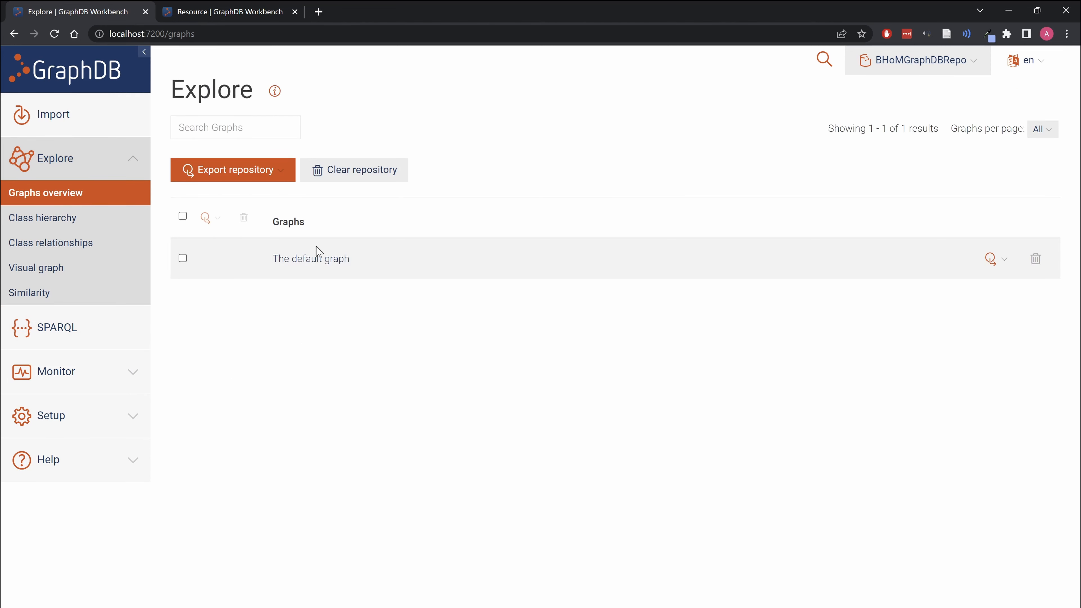
click(336, 259)
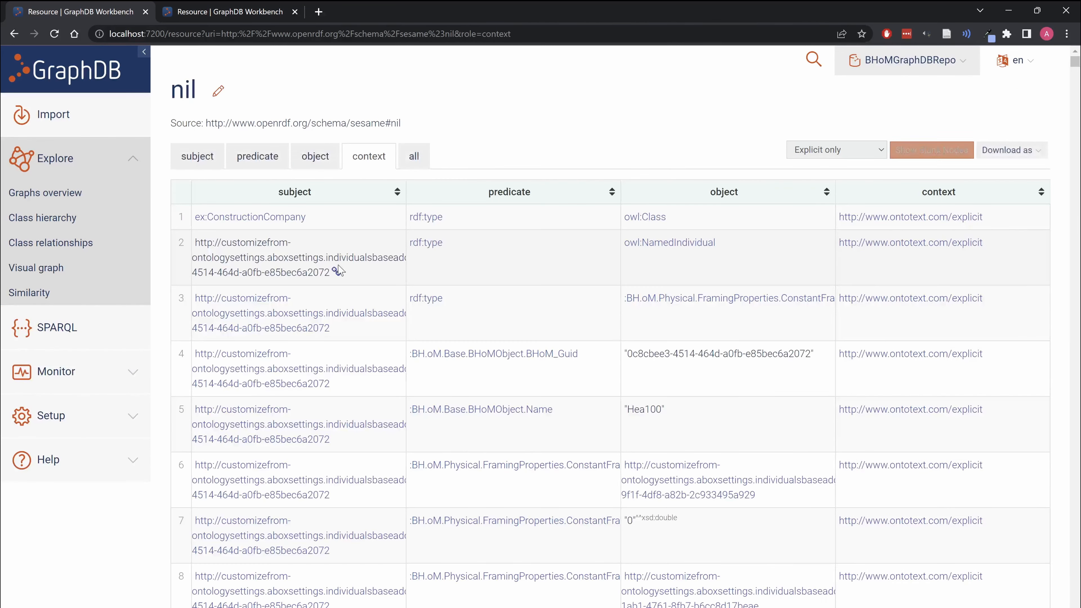
click(413, 156)
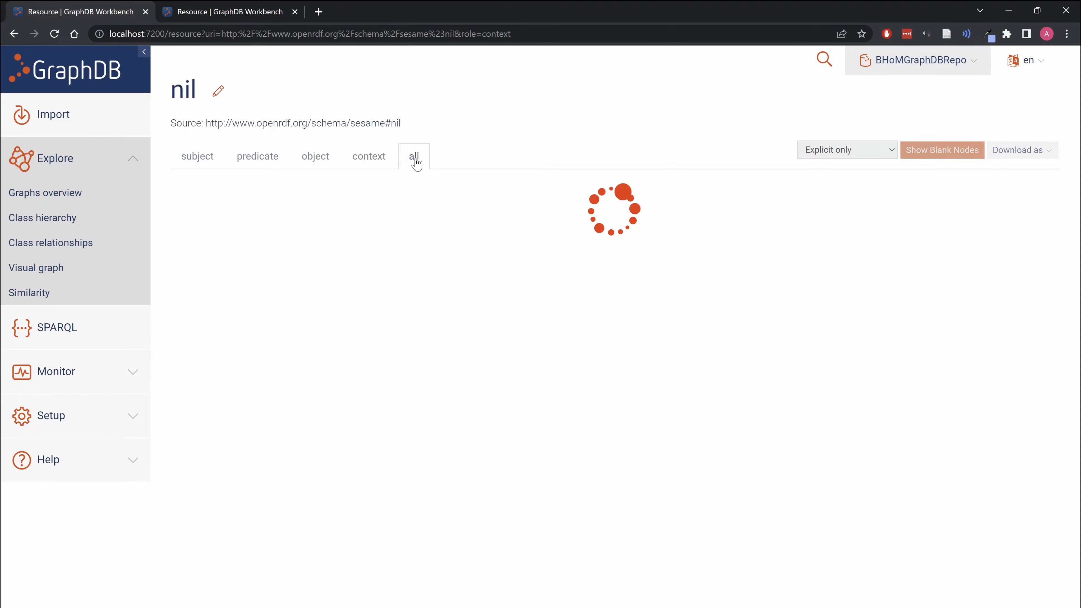
scroll(358, 235, down, 20)
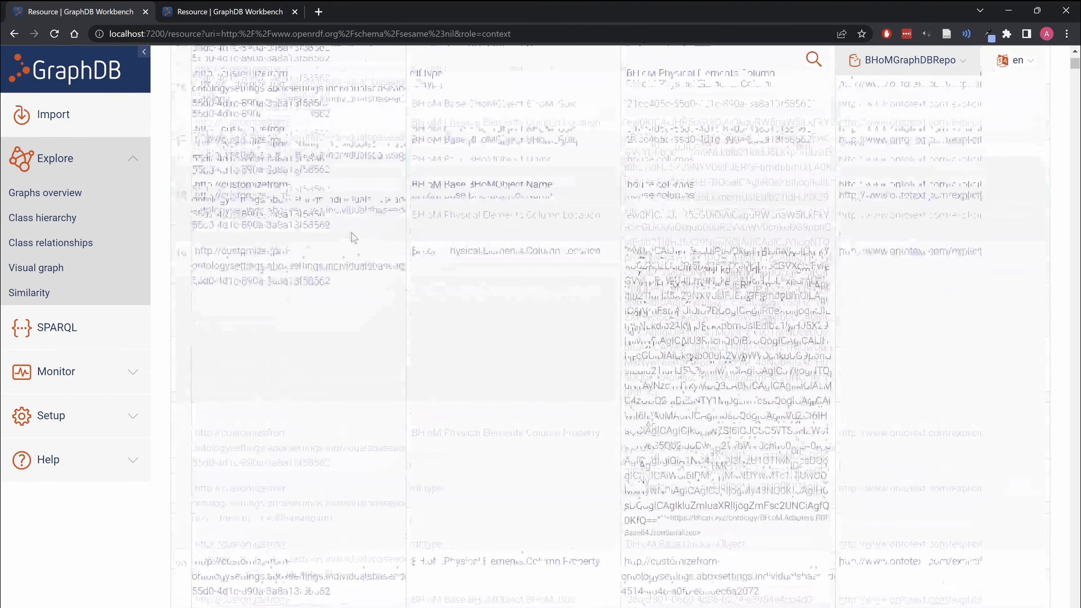
scroll(351, 236, down, 20)
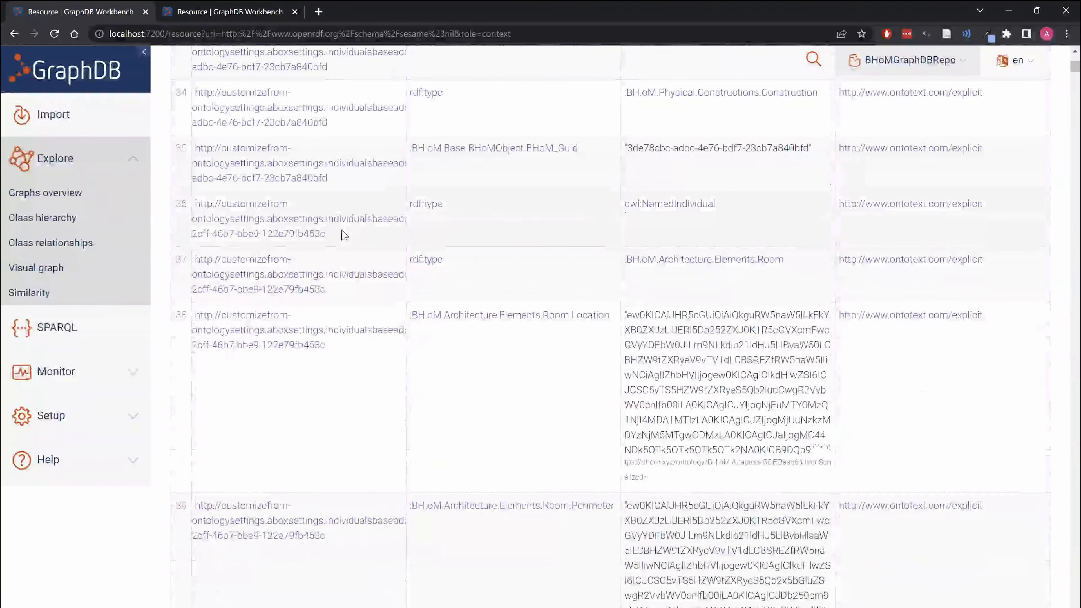
scroll(343, 232, up, 10)
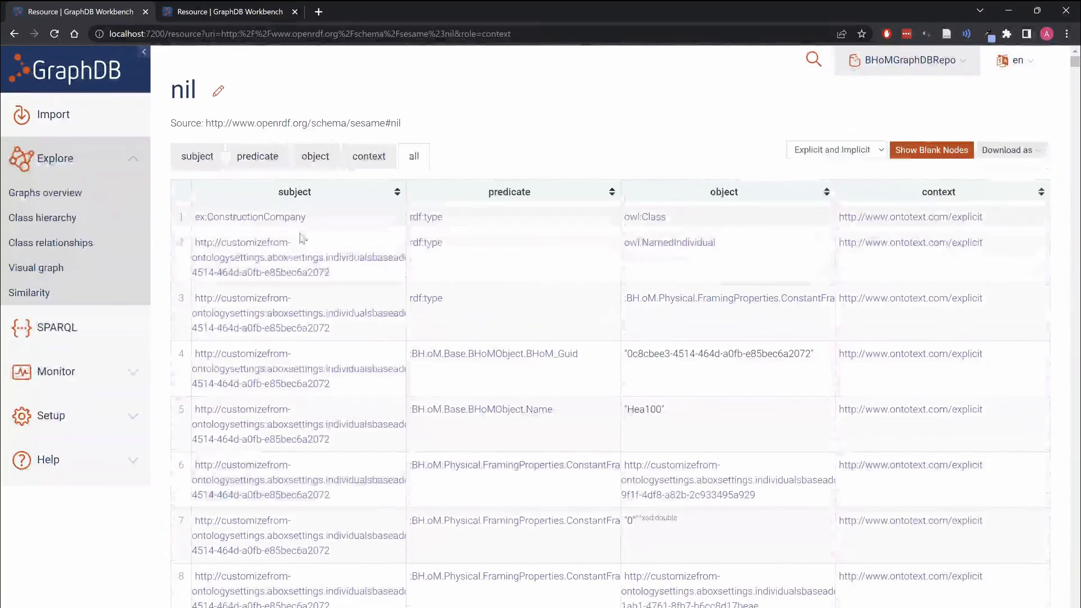
- Sort the default graph's statements by subject and copy the URL of the :BH.oM.Physical.Elements.Column class to the clipboard
click(297, 195)
scroll(309, 249, down, 10)
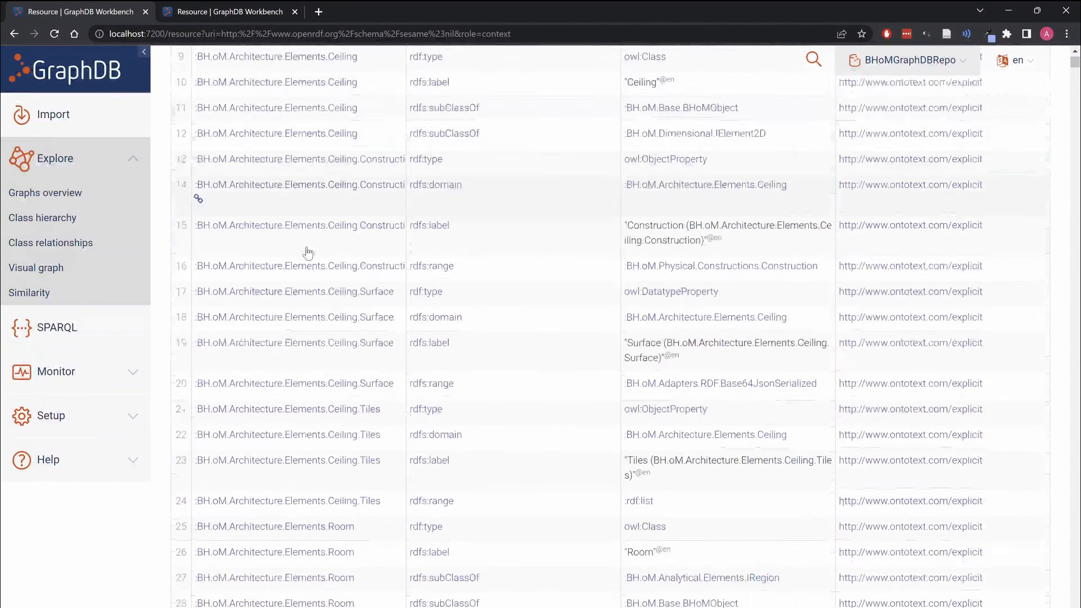
scroll(309, 249, down, 10)
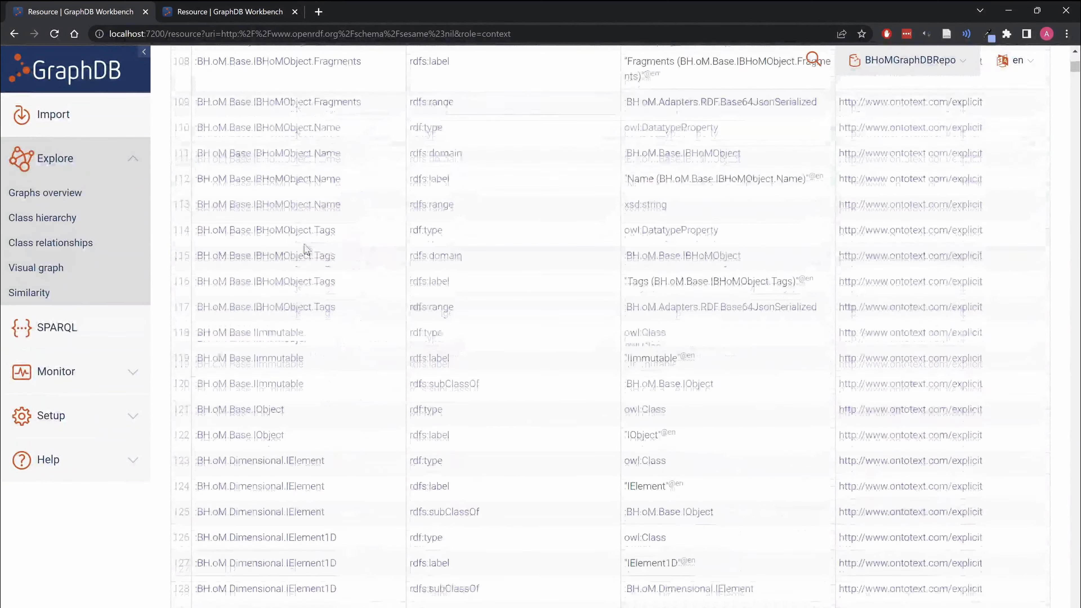
scroll(307, 249, down, 8)
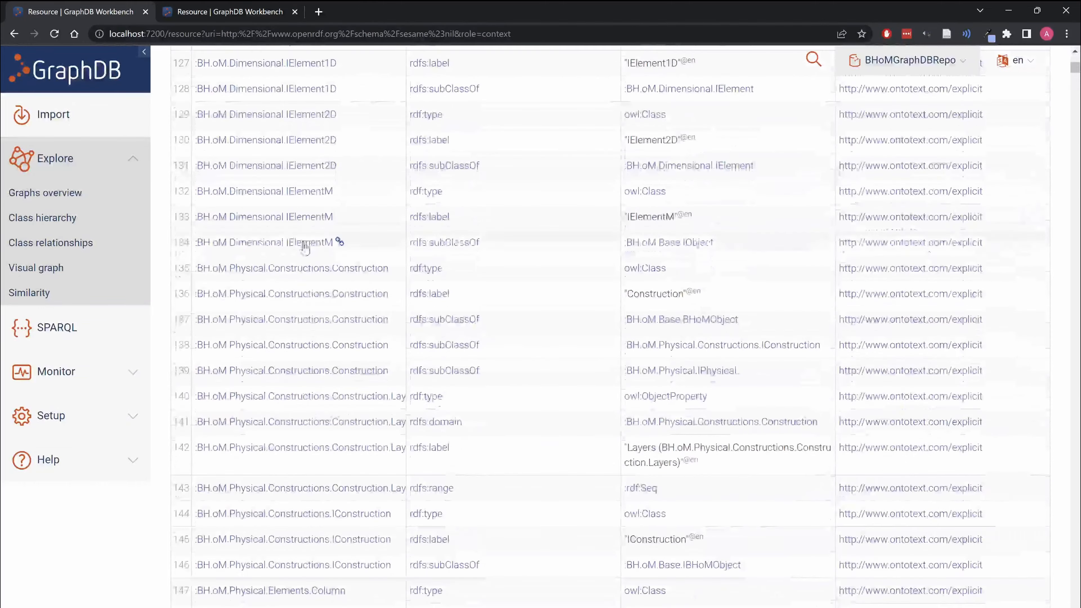
scroll(305, 246, down, 5)
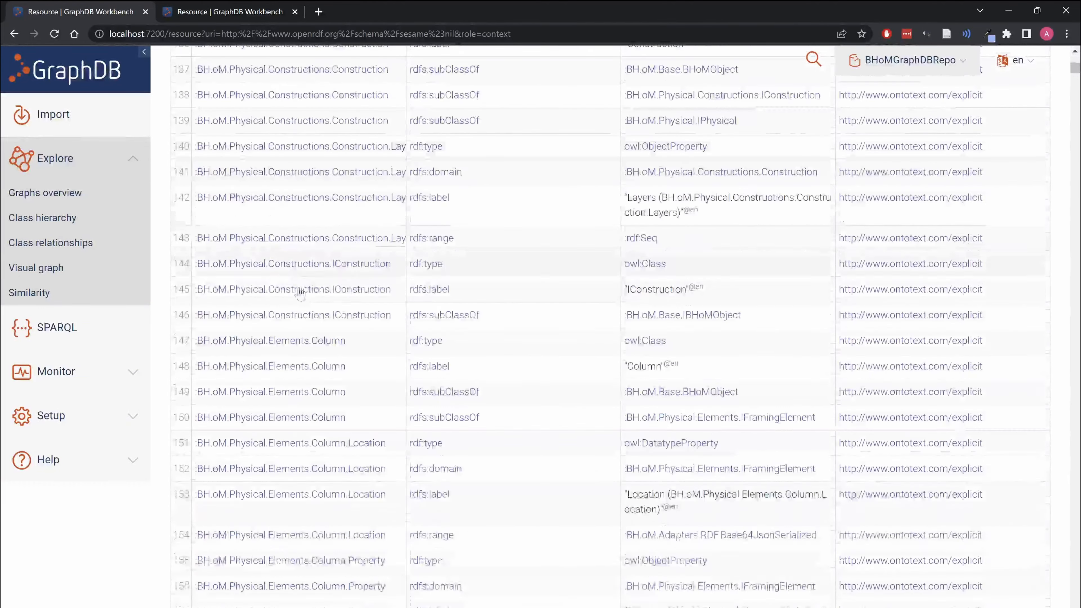
mouse_move(249, 344)
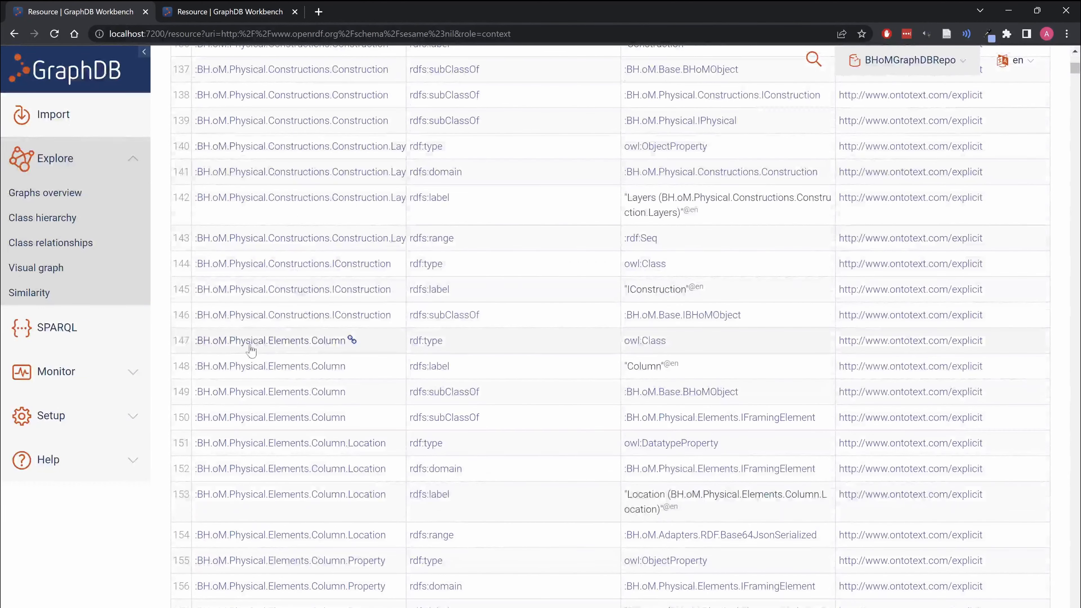
click(351, 339)
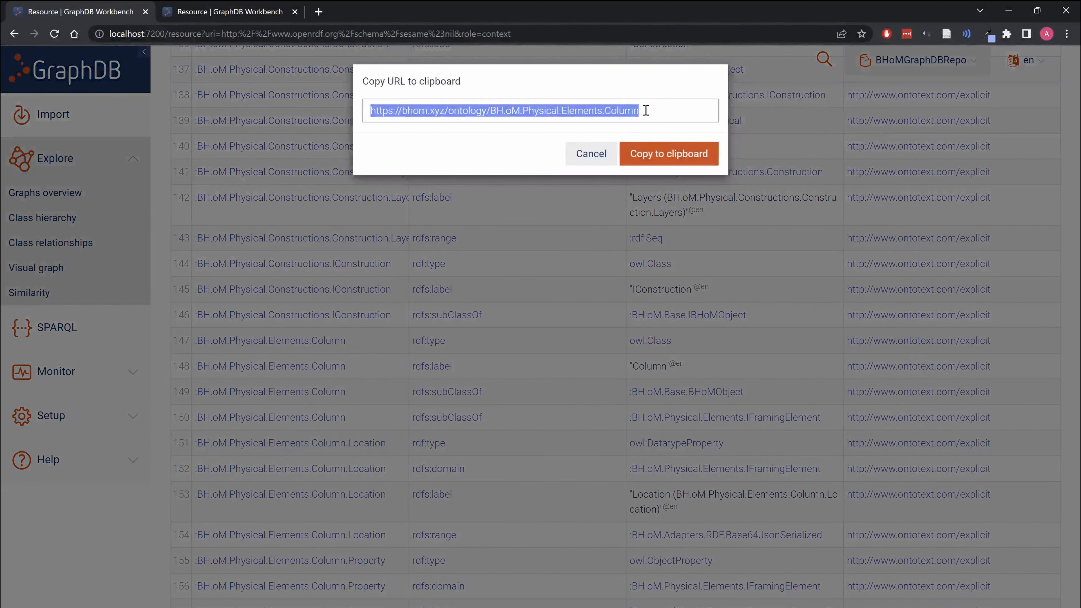
click(688, 154)
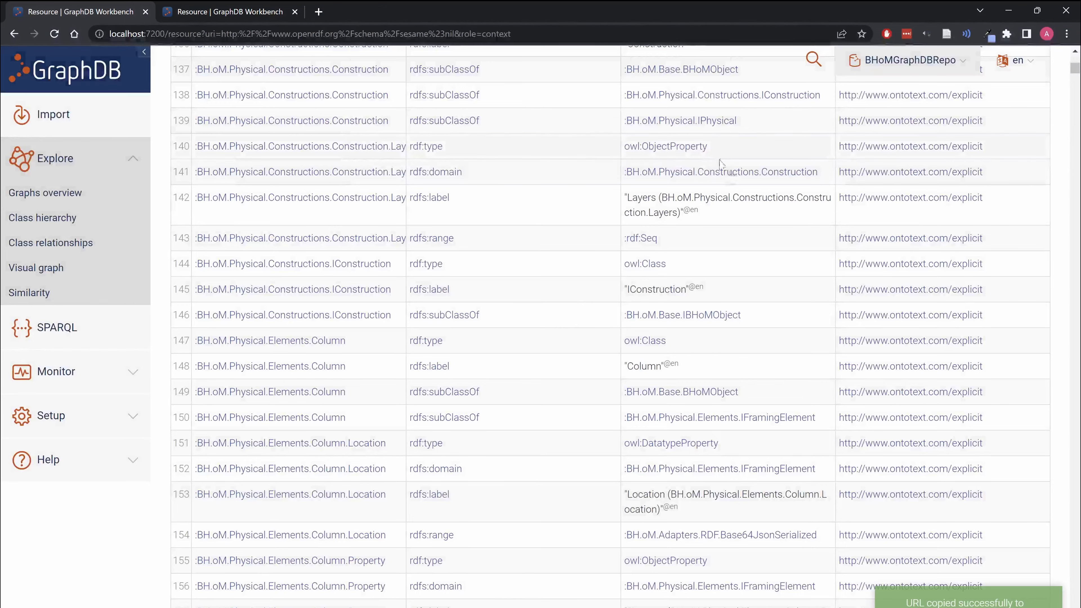
scroll(758, 193, up, 10)
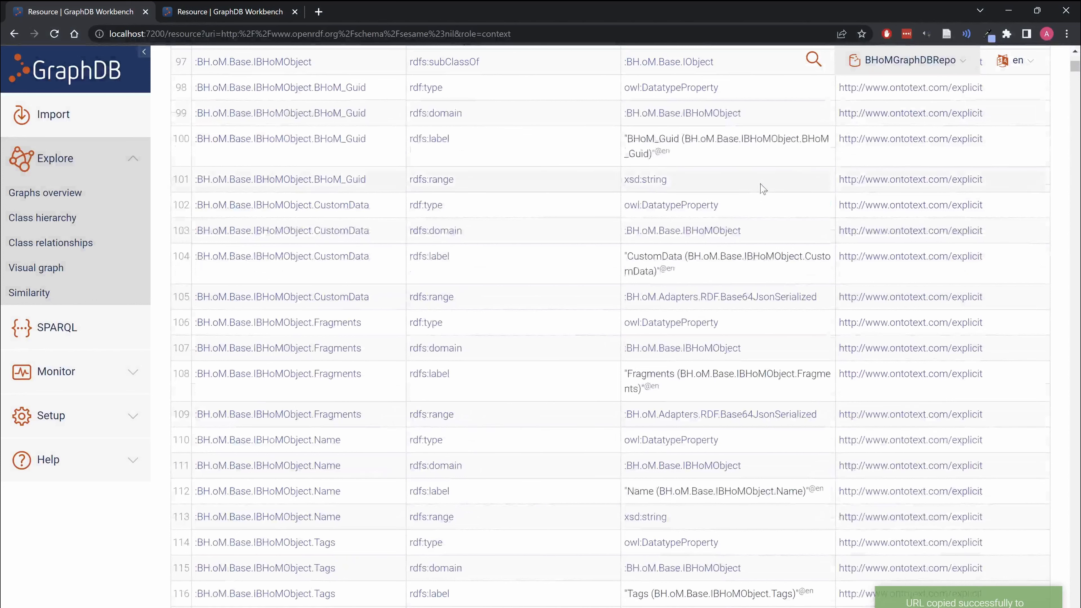
click(814, 60)
key(ctrl+v)
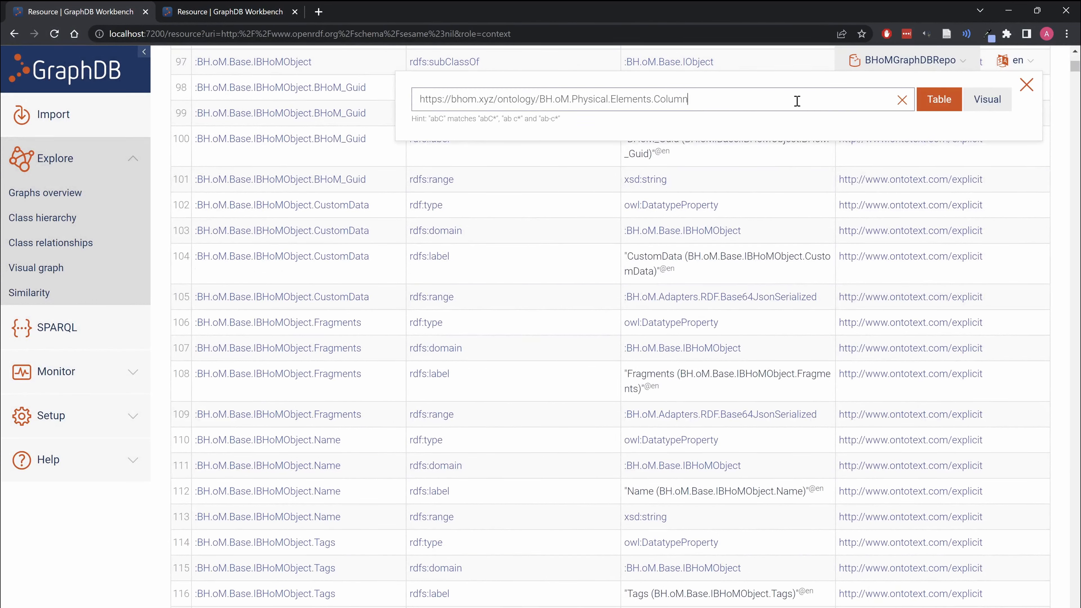
key(Return)
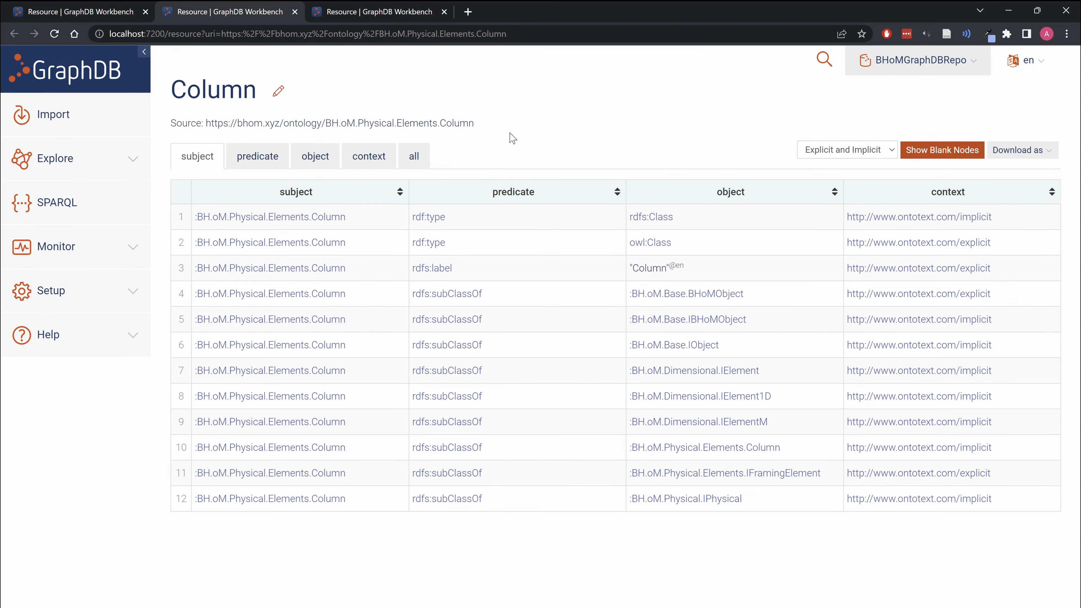
- Copy the URL of the third instance listed with the Column class as object, and open the SPARQL Delete Query
click(322, 157)
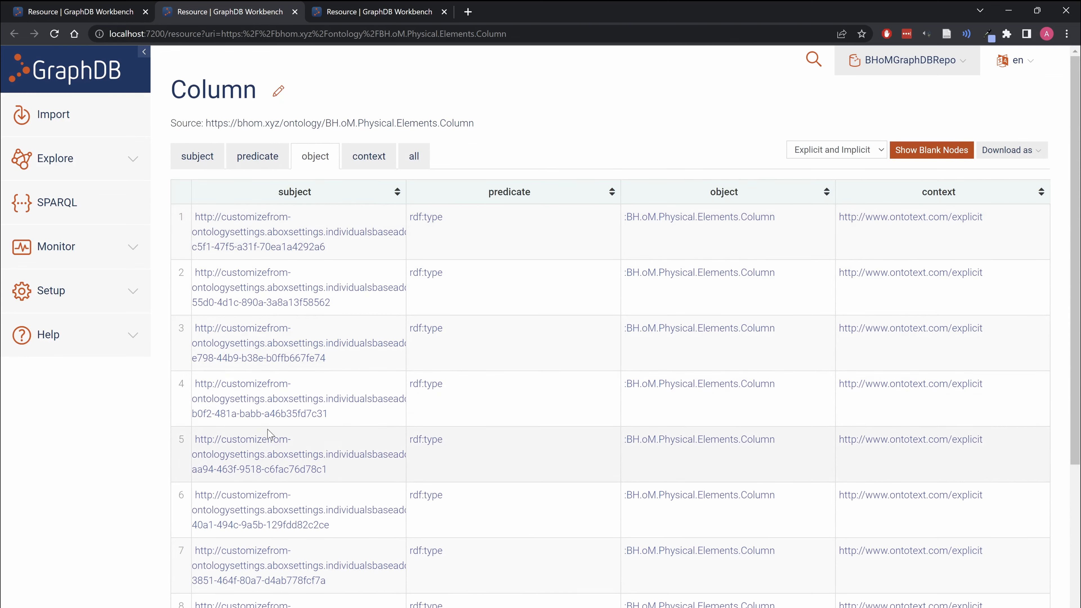
scroll(300, 324, down, 5)
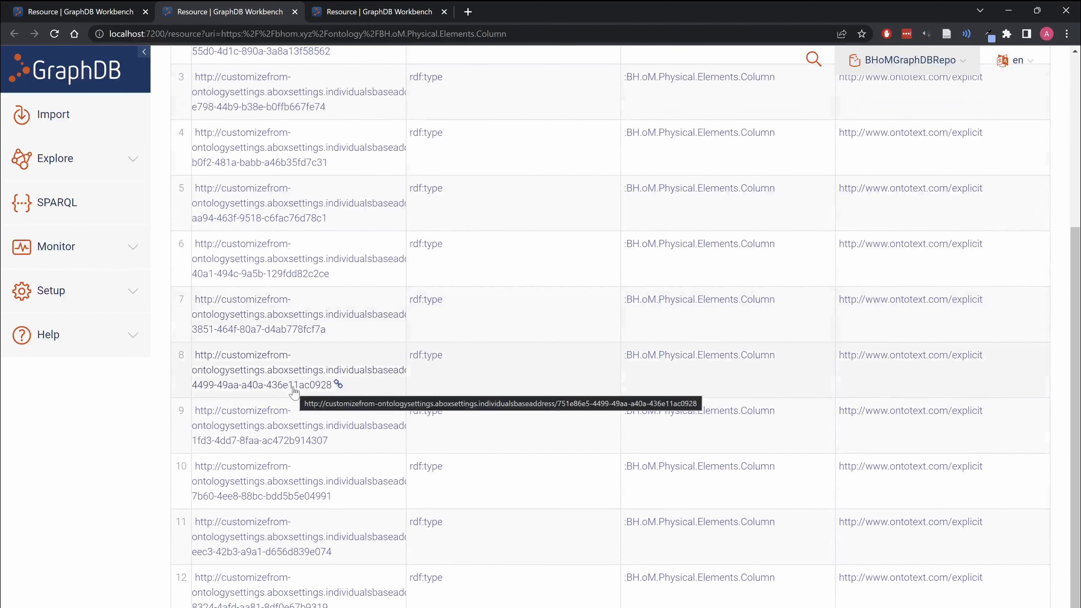
scroll(137, 517, up, 5)
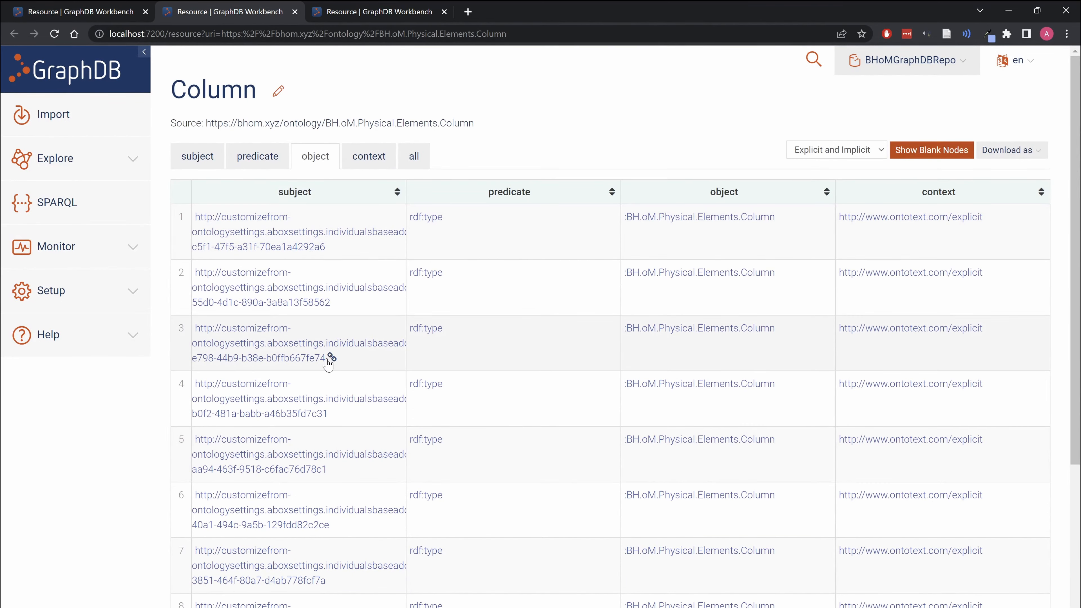
click(332, 357)
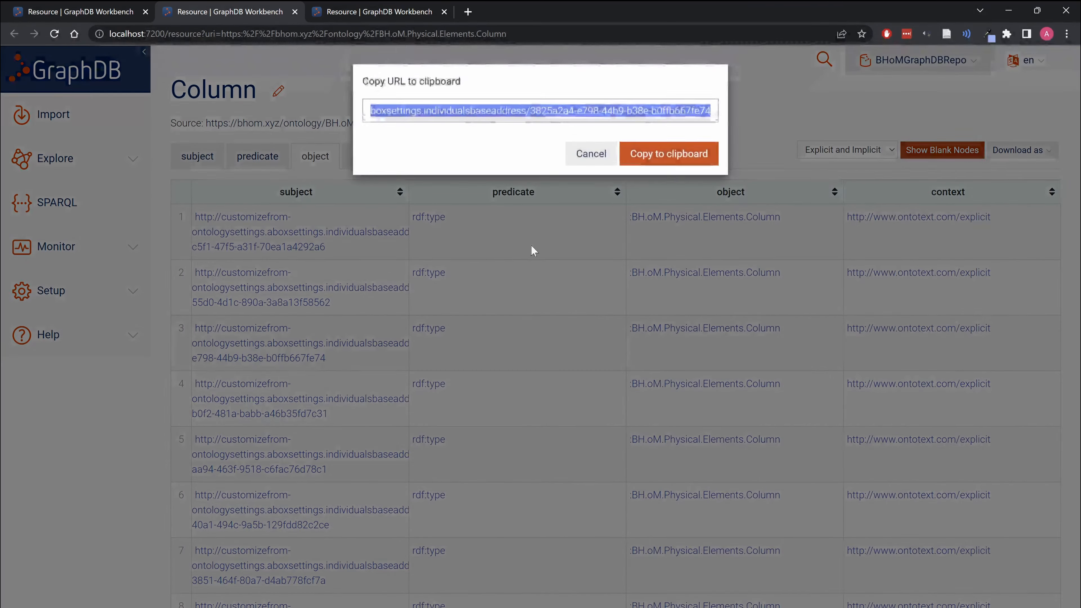
click(679, 154)
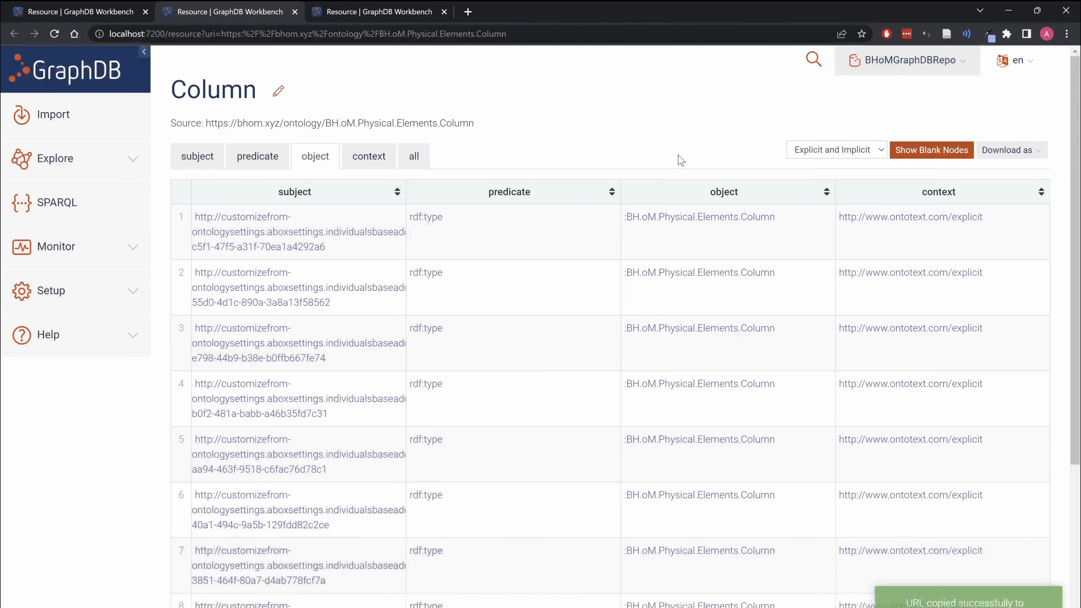
click(77, 205)
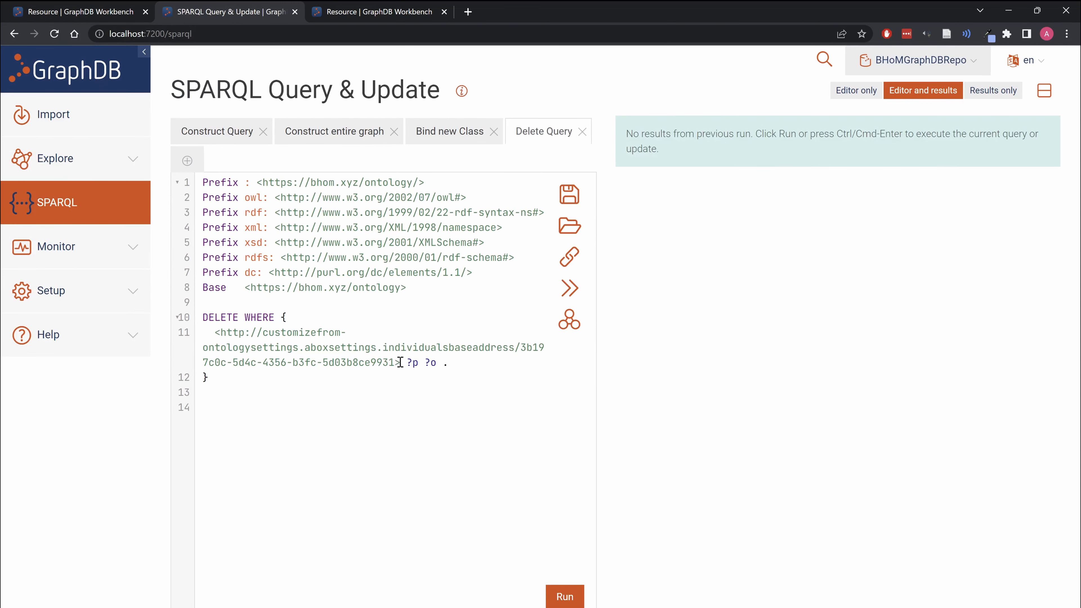
drag(400, 363, 217, 336)
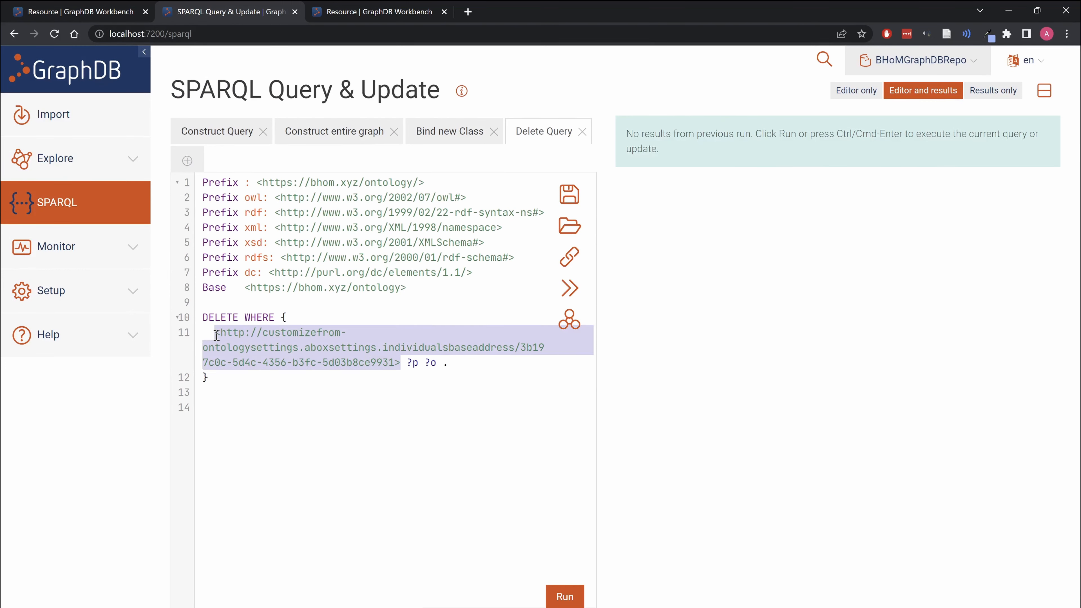
key(ctrl+v)
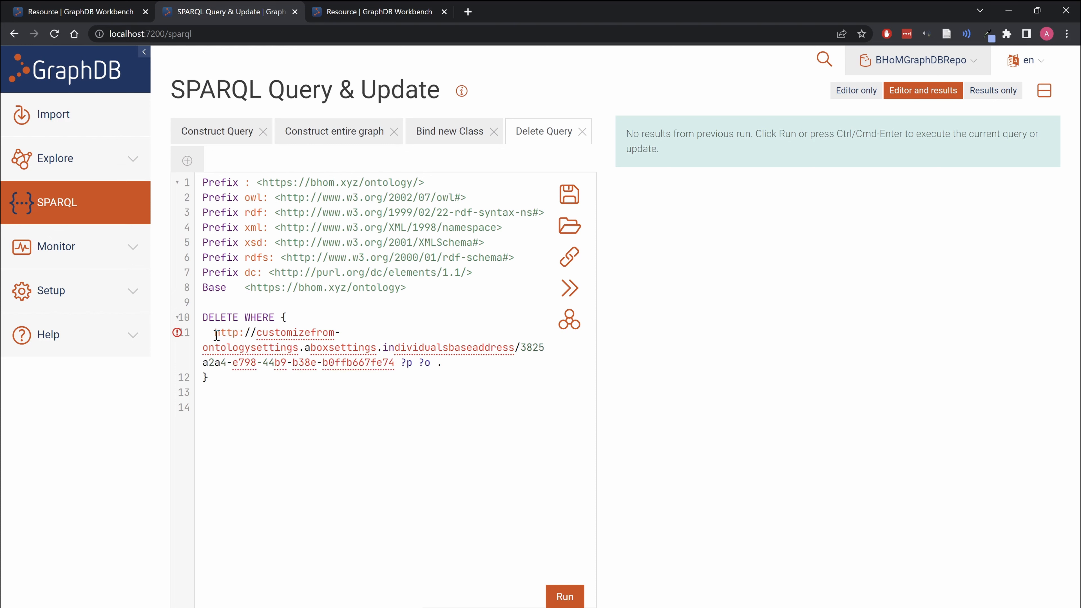
key(ctrl+z)
key(ctrl+z)
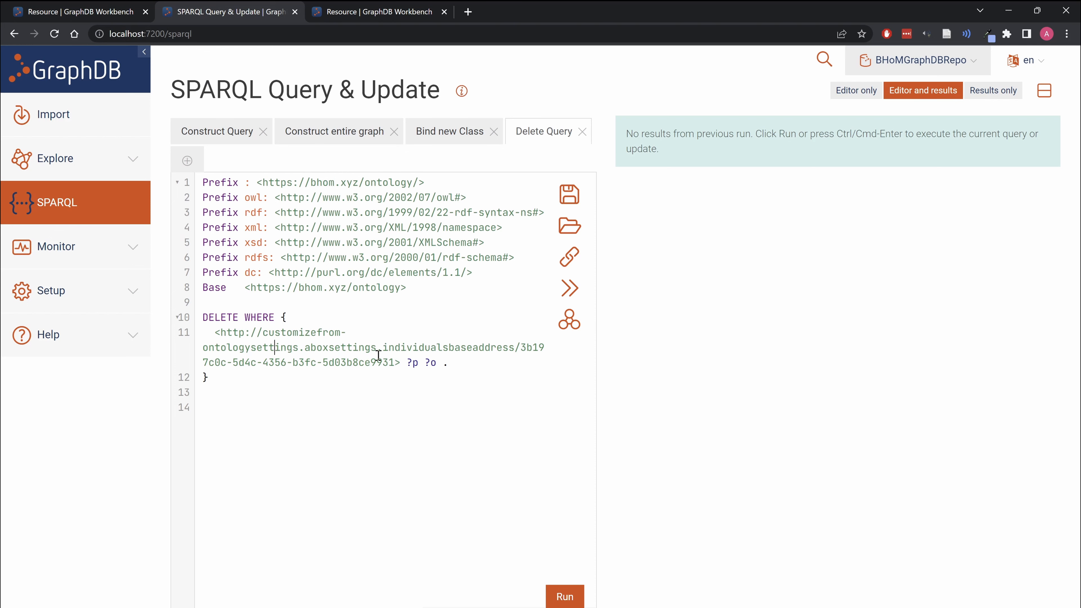
- Replace the URL inside the DELETE WHERE angle brackets with the copied column instance URL, run the update and check the repository overview
drag(395, 362, 215, 332)
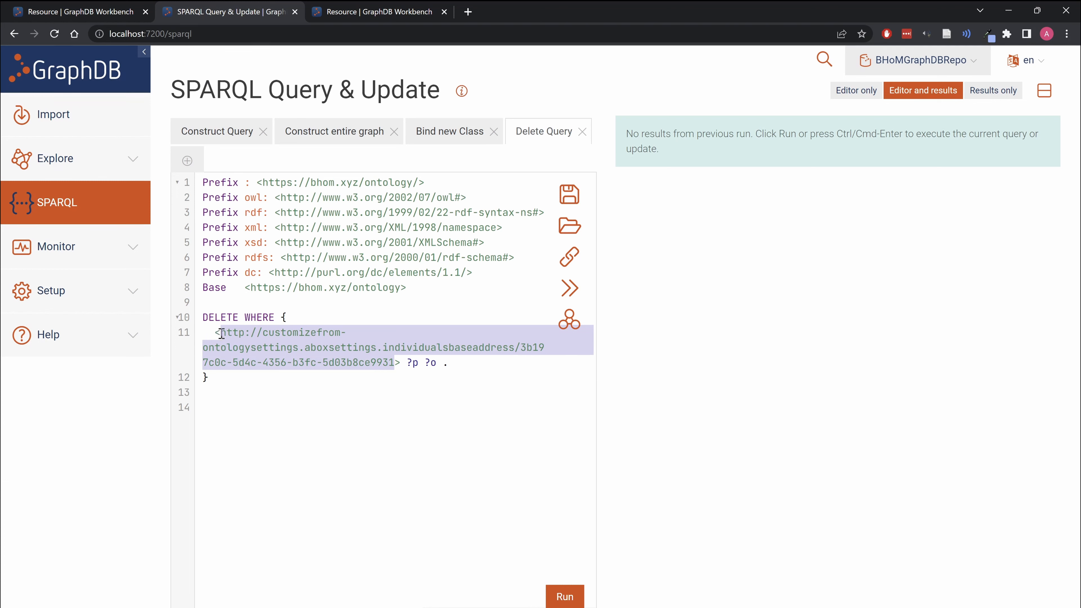
key(ctrl+v)
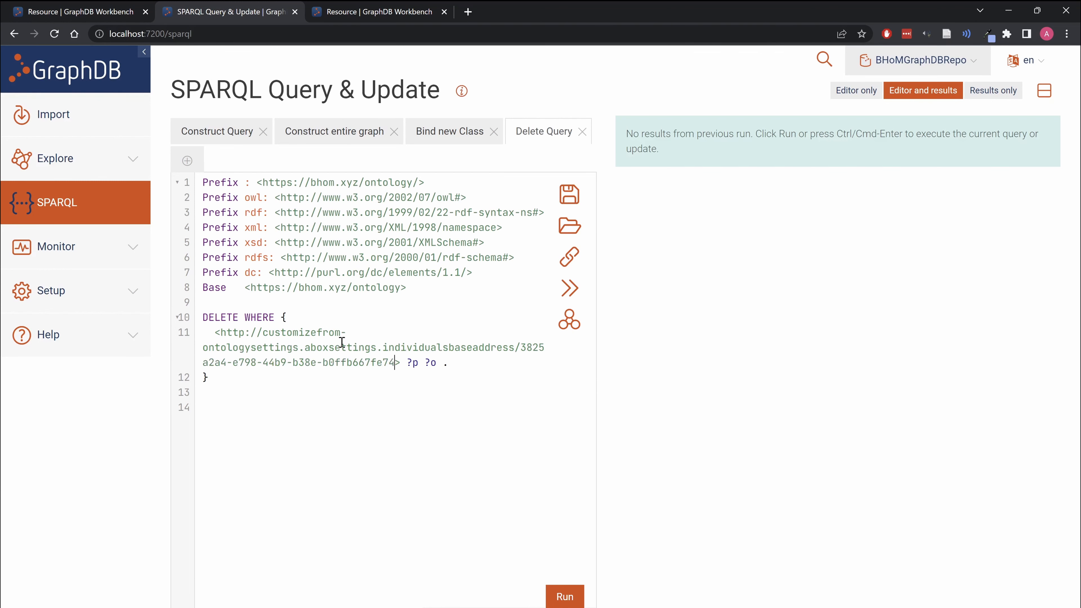
click(554, 598)
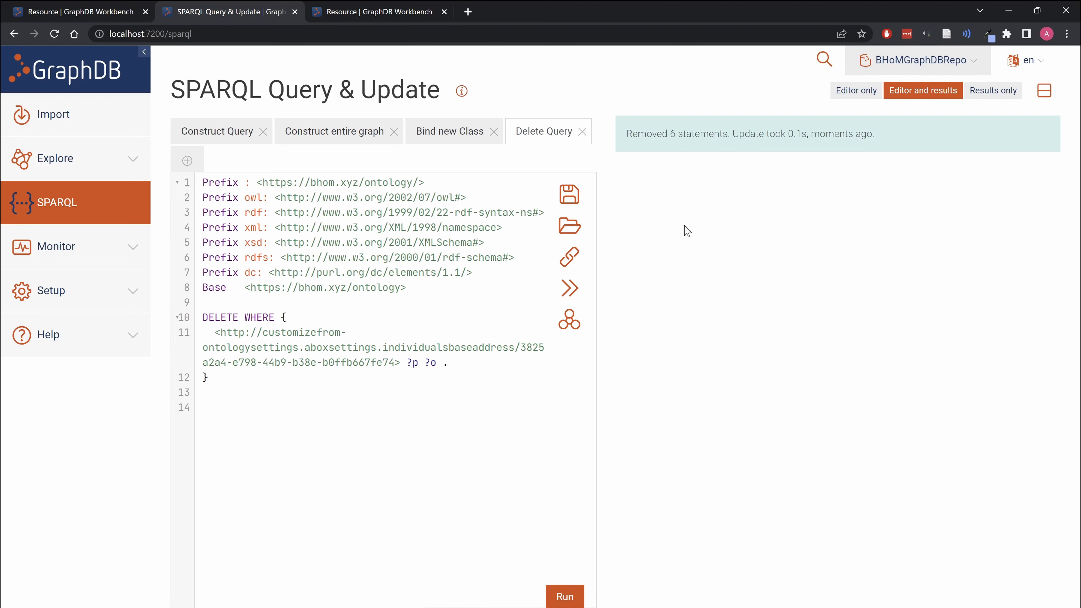
click(83, 72)
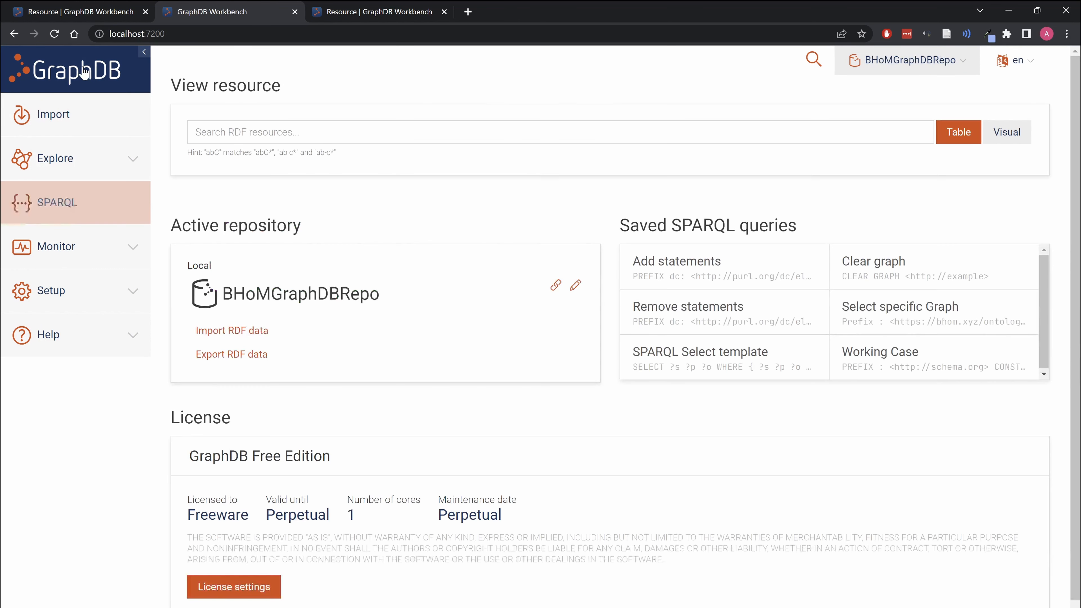